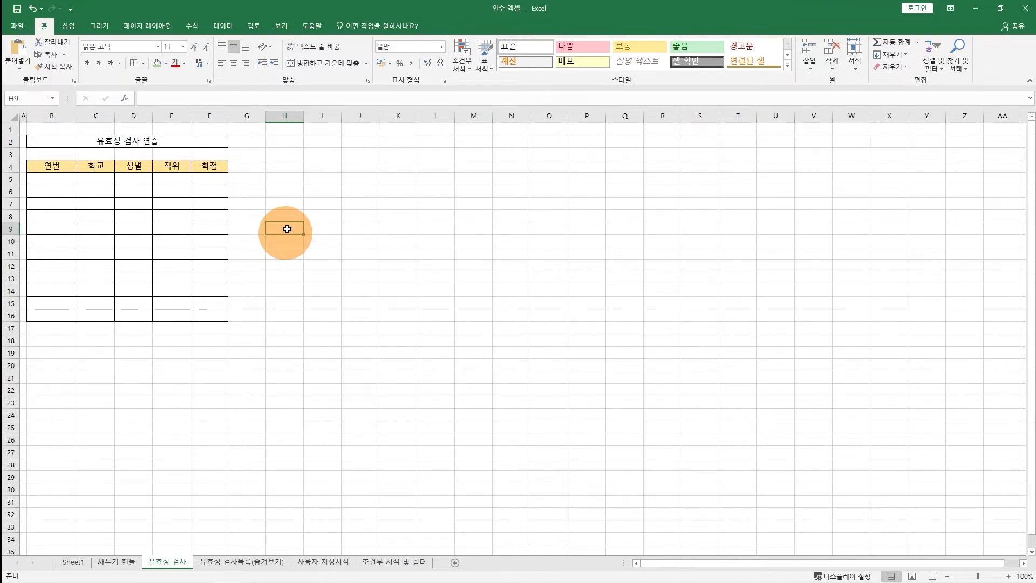
# Examine the school, gender and position options on the 유효성 검사목록(숨겨보기) sheet alongside the empty 유효성 검사 table.
pyautogui.click(104, 181)
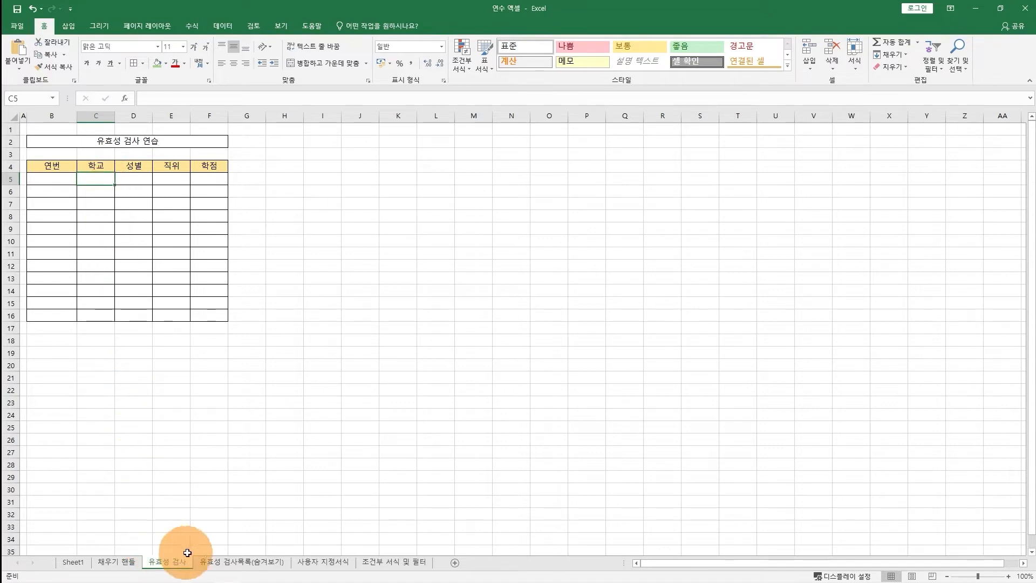
pyautogui.click(218, 559)
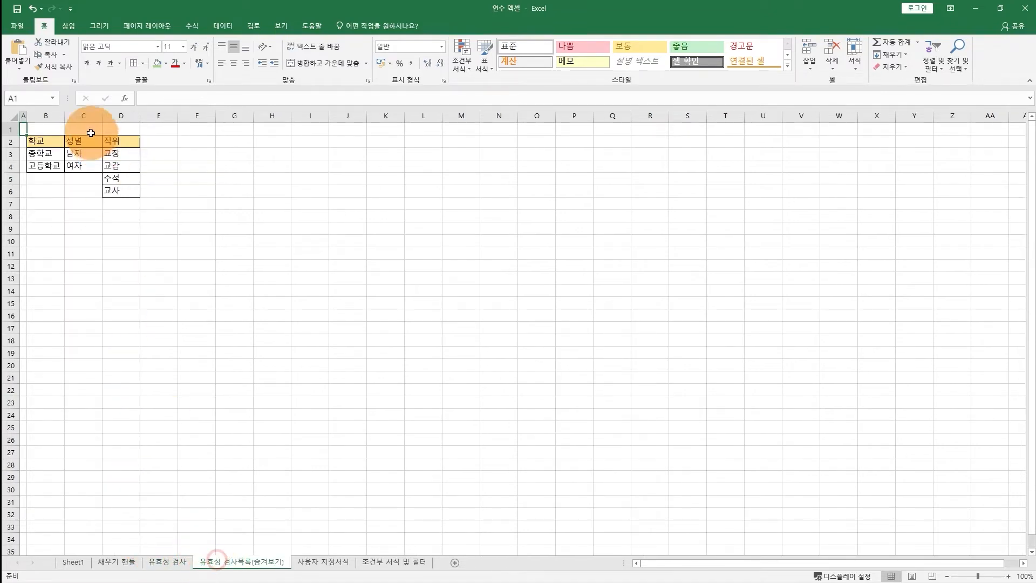
pyautogui.moveTo(47, 154); pyautogui.dragTo(47, 165)
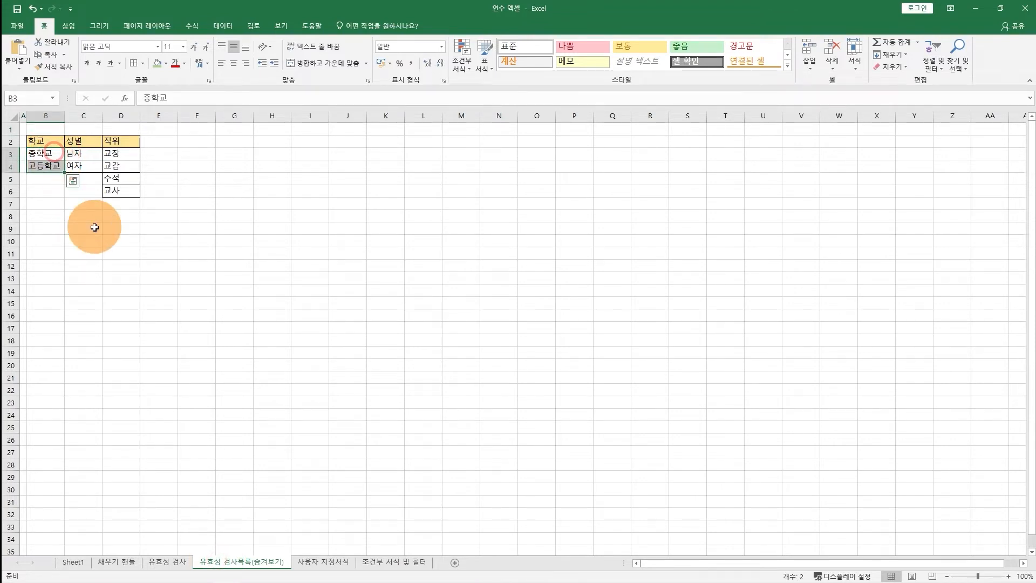
pyautogui.click(40, 179)
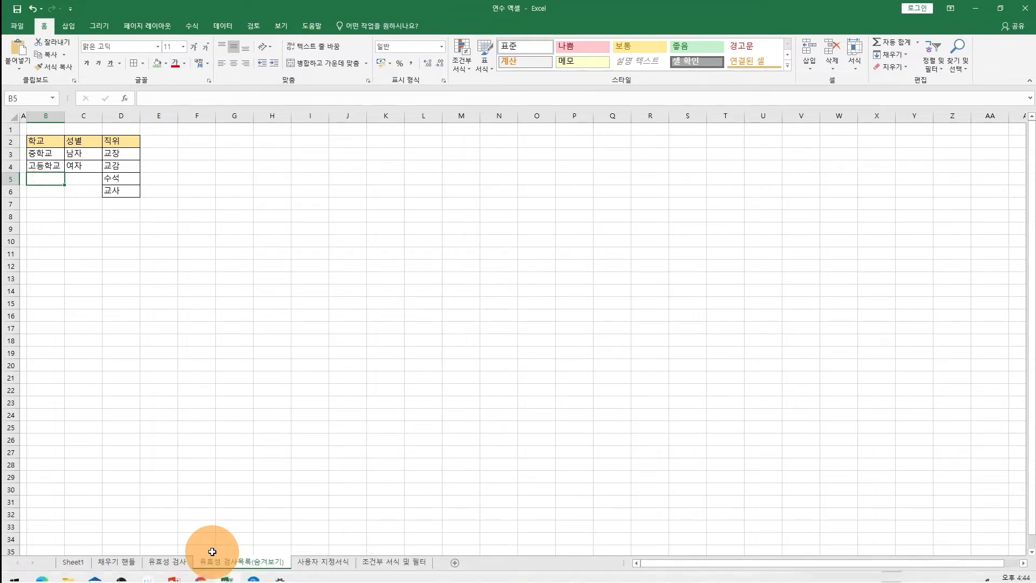
pyautogui.click(182, 562)
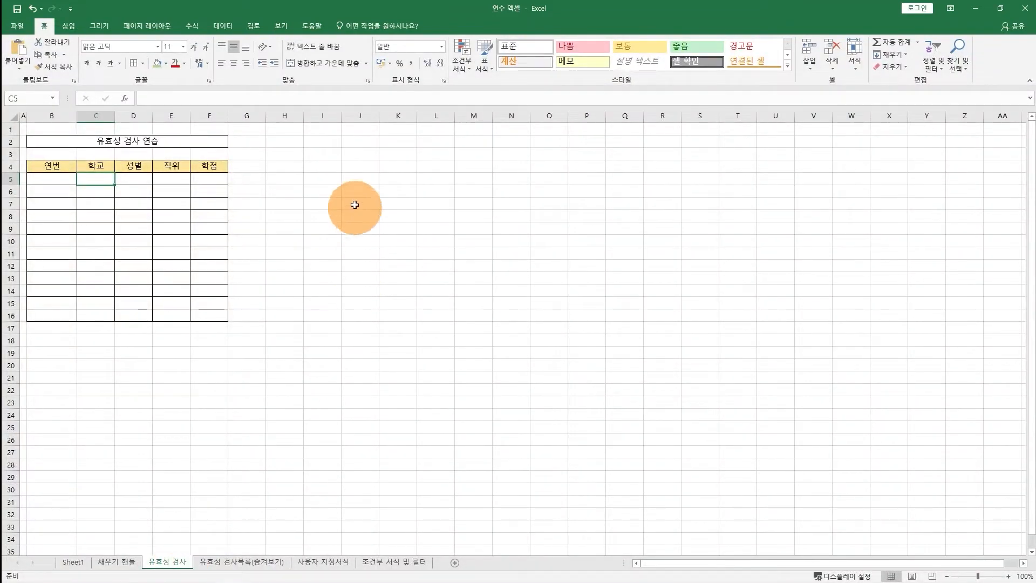
pyautogui.moveTo(351, 168); pyautogui.dragTo(352, 200)
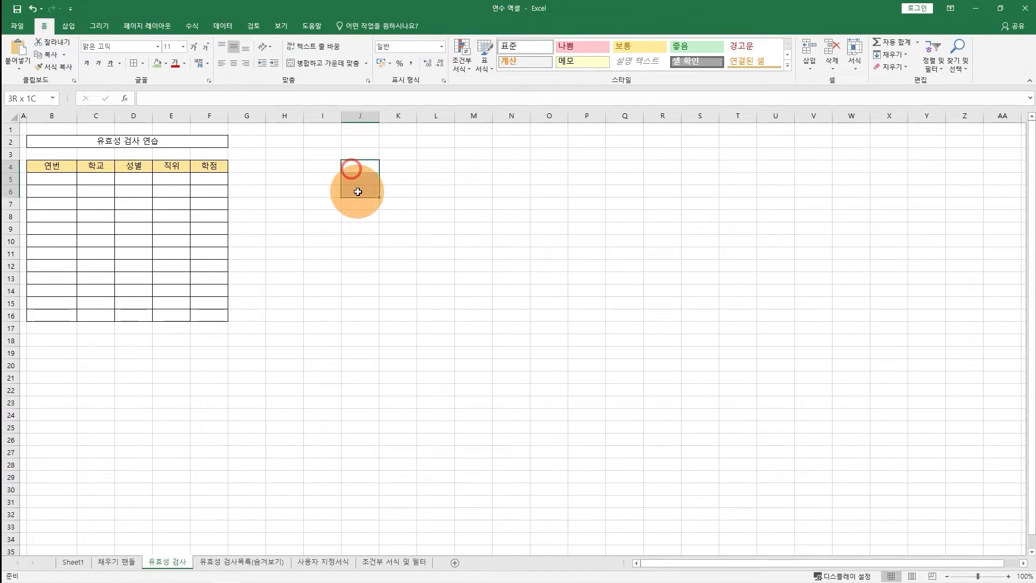
pyautogui.click(87, 183)
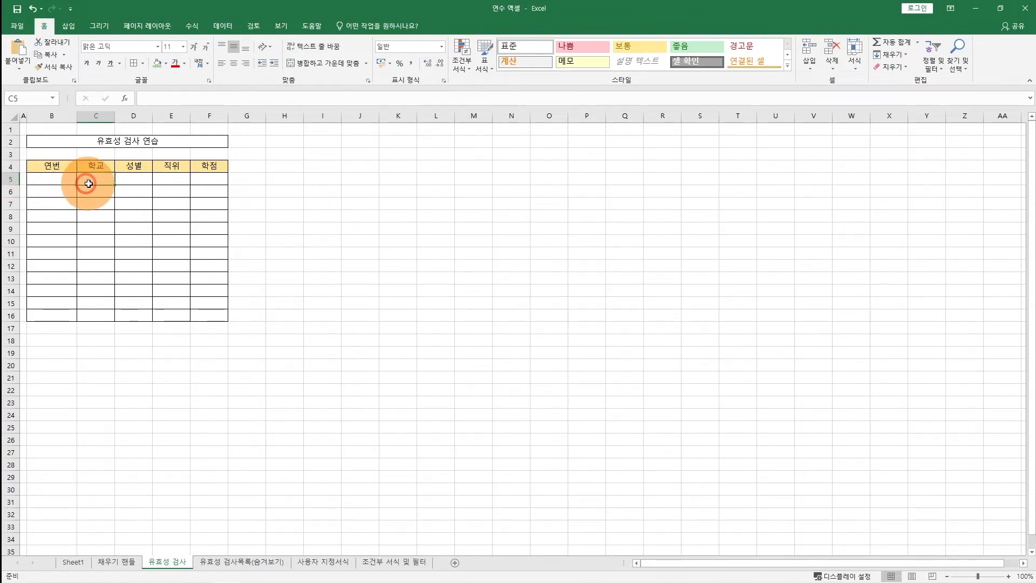
pyautogui.click(231, 561)
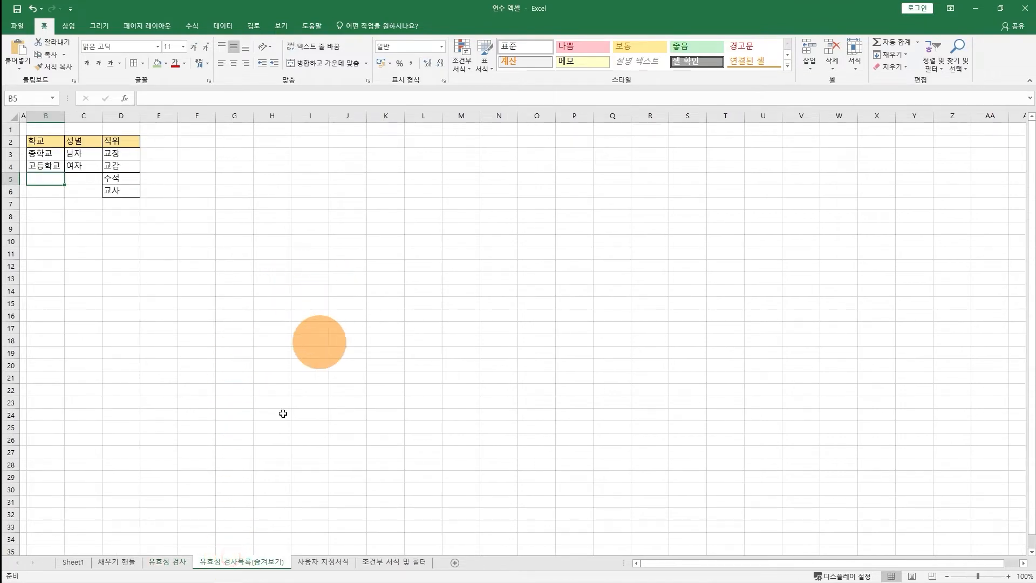
pyautogui.click(167, 561)
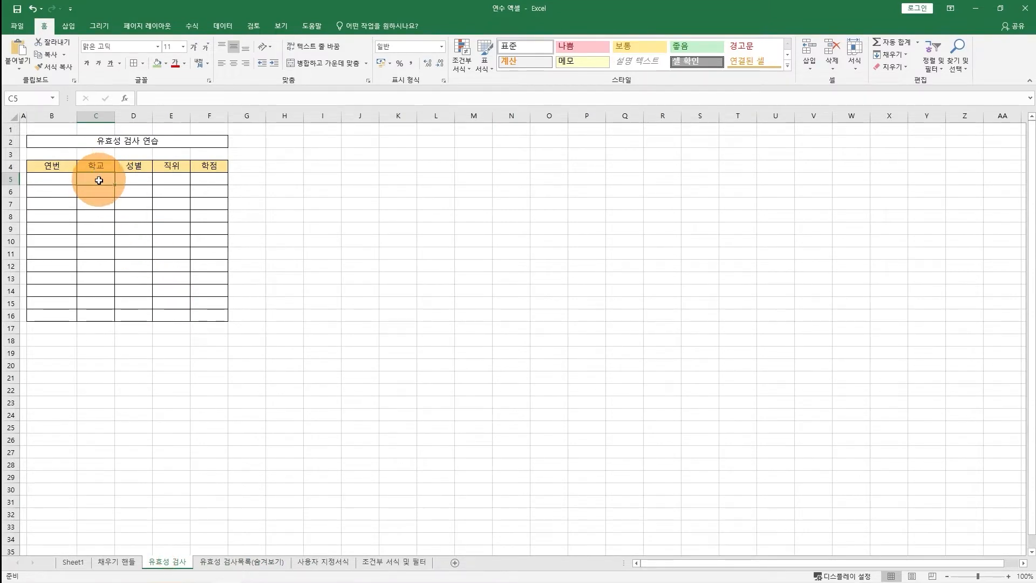
# Apply list data validation to the 학교 cells C5:C16, using B3:B4 of the 유효성 검사목록(숨겨보기) sheet as the source.
pyautogui.click(228, 24)
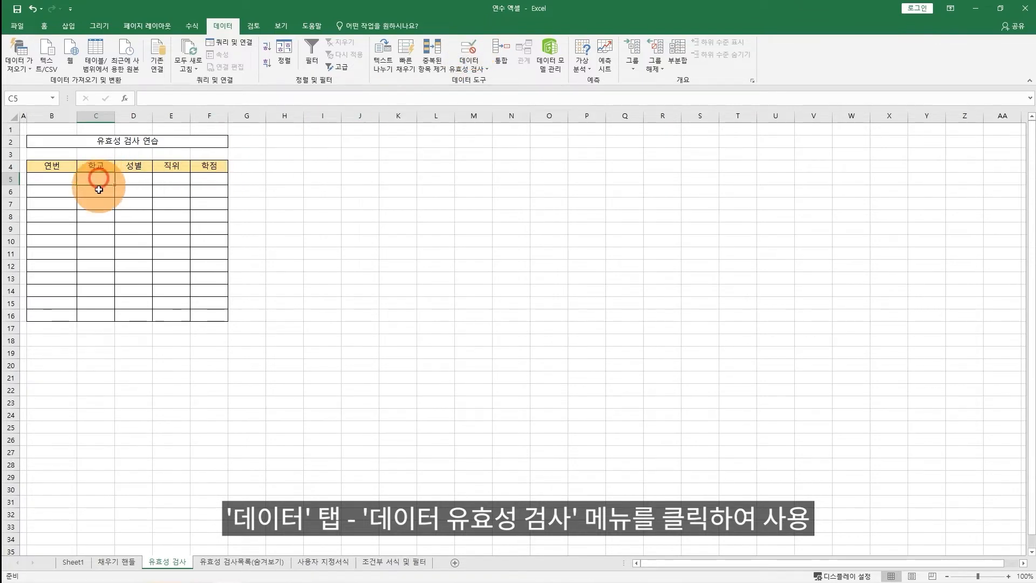
pyautogui.moveTo(98, 178); pyautogui.dragTo(101, 318)
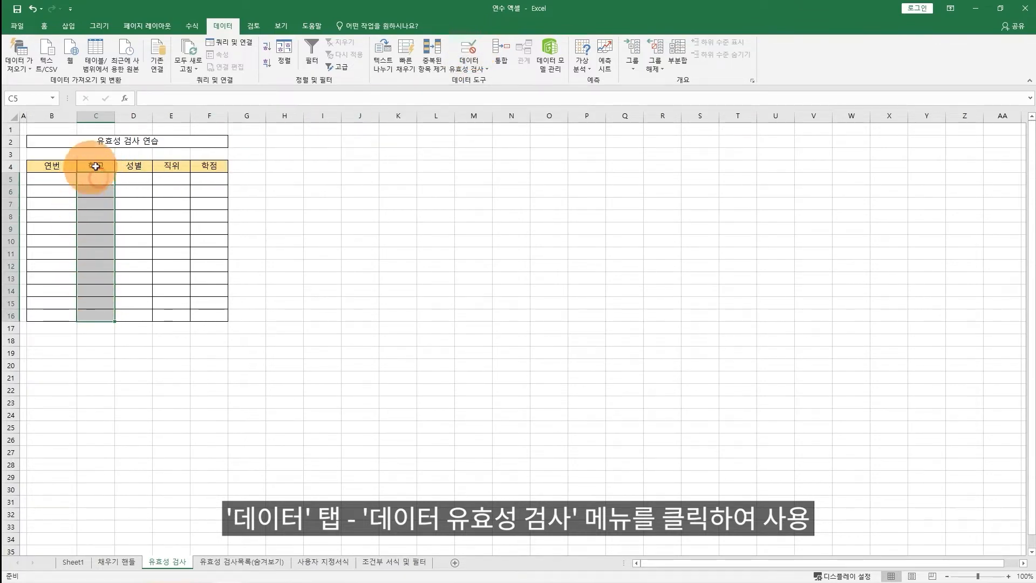
pyautogui.click(468, 48)
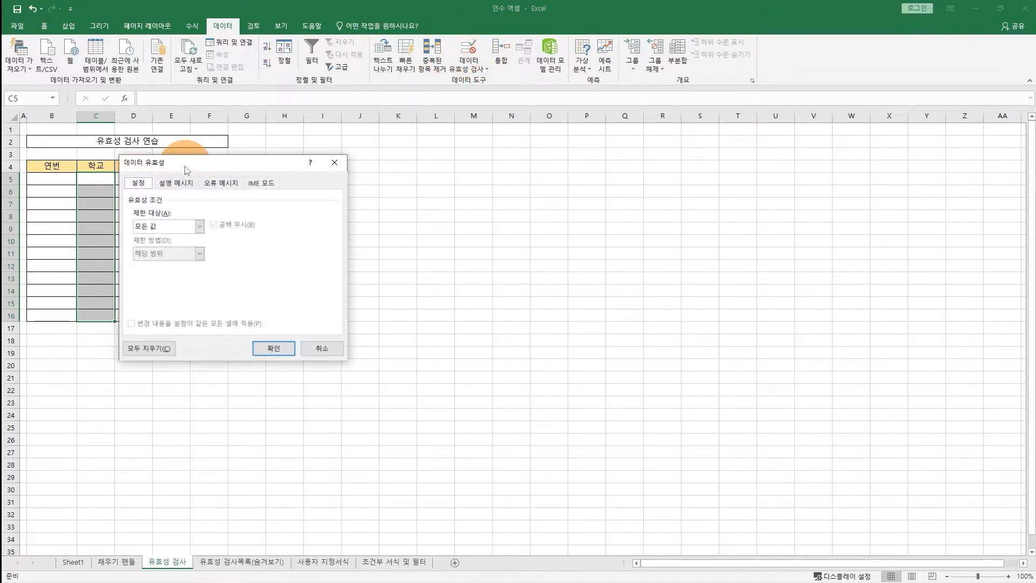
pyautogui.moveTo(185, 166); pyautogui.dragTo(306, 158)
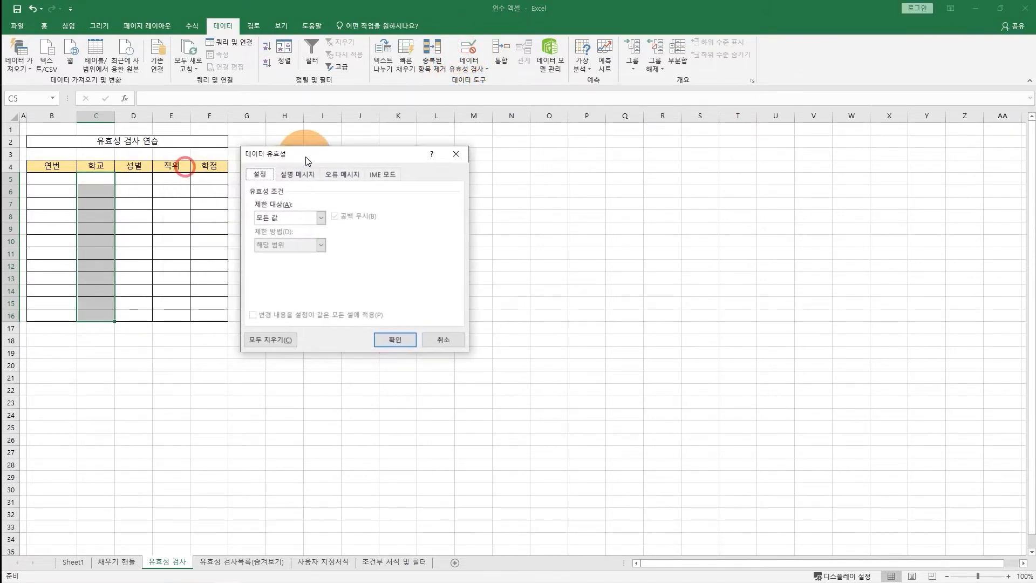
pyautogui.click(290, 219)
pyautogui.click(280, 255)
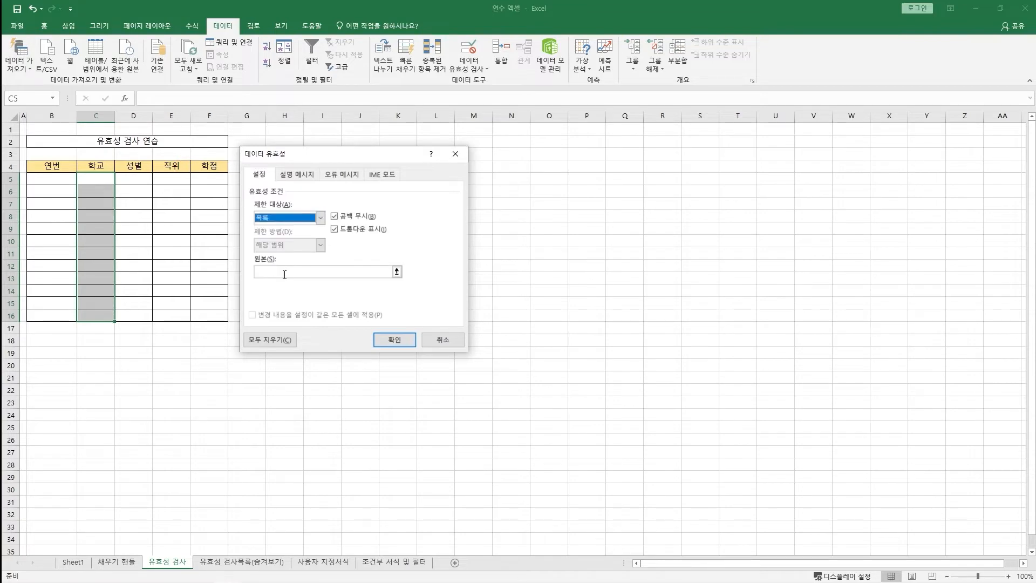
pyautogui.click(284, 272)
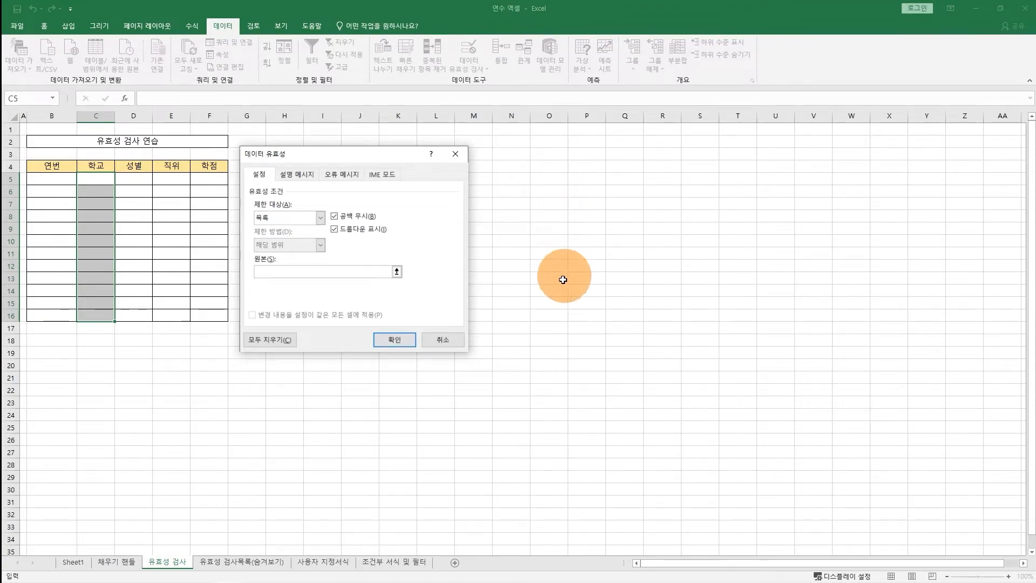
pyautogui.click(244, 564)
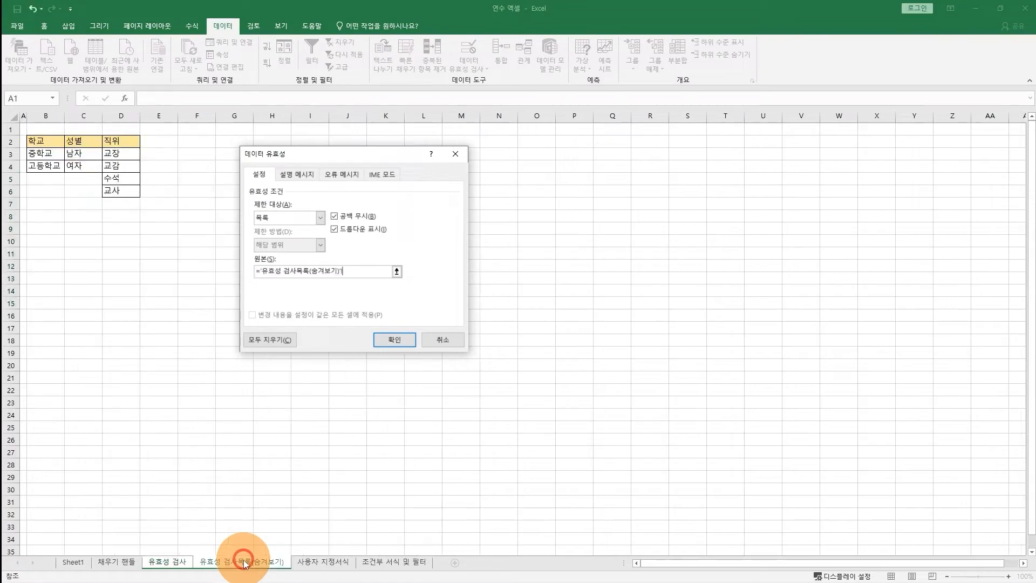
pyautogui.moveTo(56, 153); pyautogui.dragTo(46, 165)
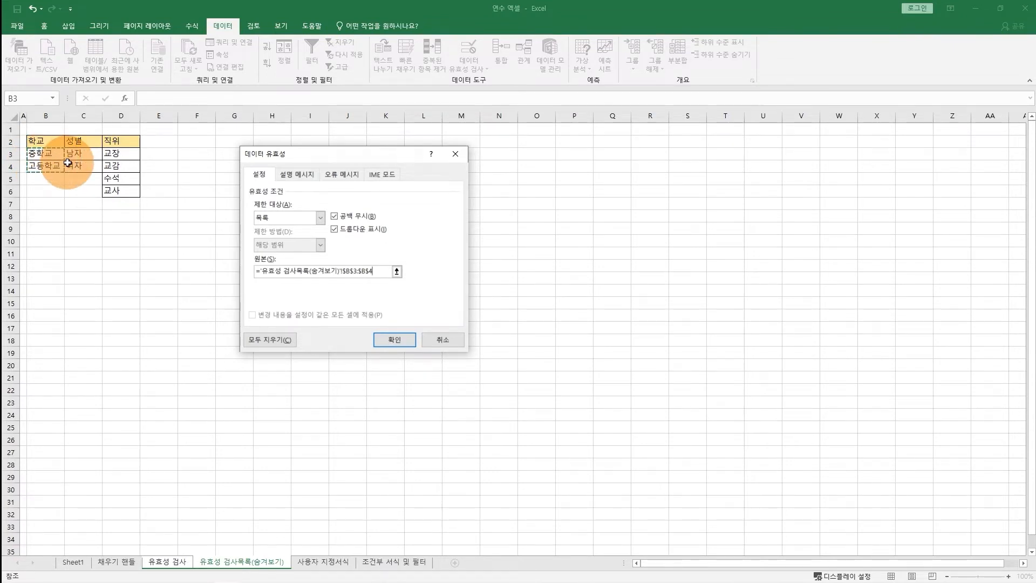
pyautogui.click(384, 339)
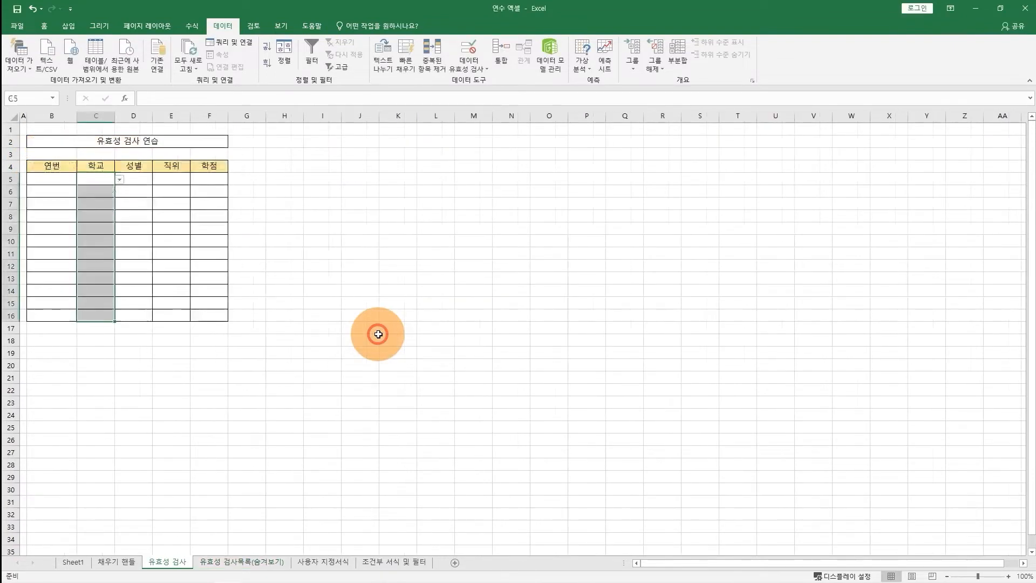
# Choose 중학교 for cell C5 and 고등학교 for cell C6 from the school dropdown lists.
pyautogui.click(96, 179)
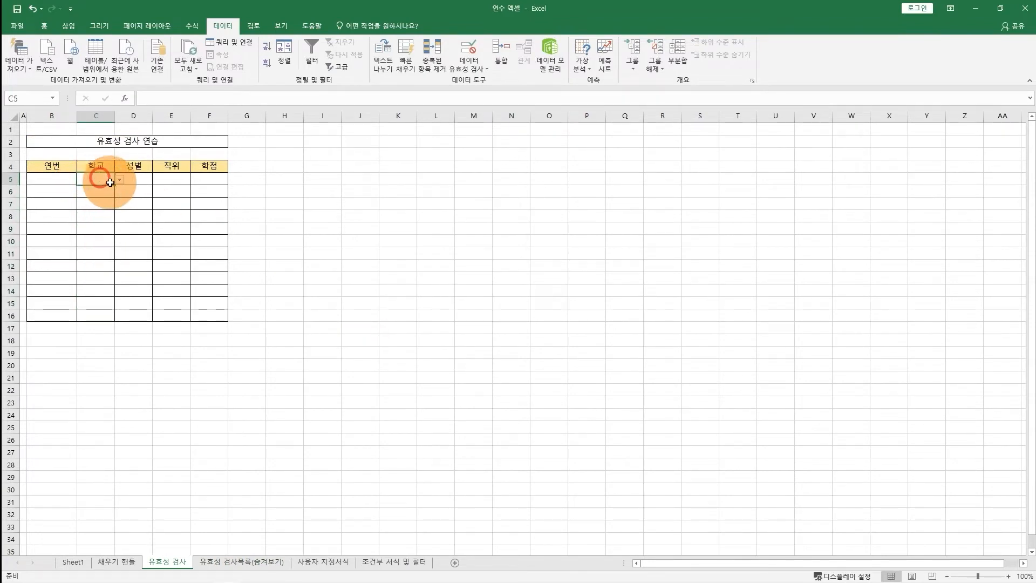
pyautogui.click(119, 179)
pyautogui.click(105, 190)
pyautogui.click(111, 191)
pyautogui.click(119, 192)
pyautogui.click(94, 209)
pyautogui.click(105, 216)
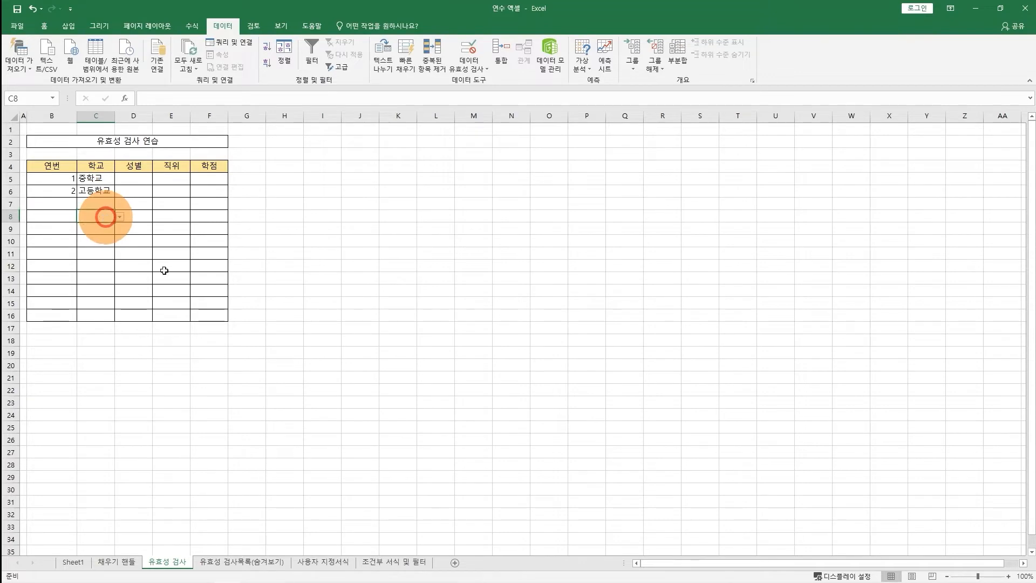
# Try entering the unlisted value 초등학교 in cell C7 to test the school validation, and cancel the entry.
pyautogui.press('Up')
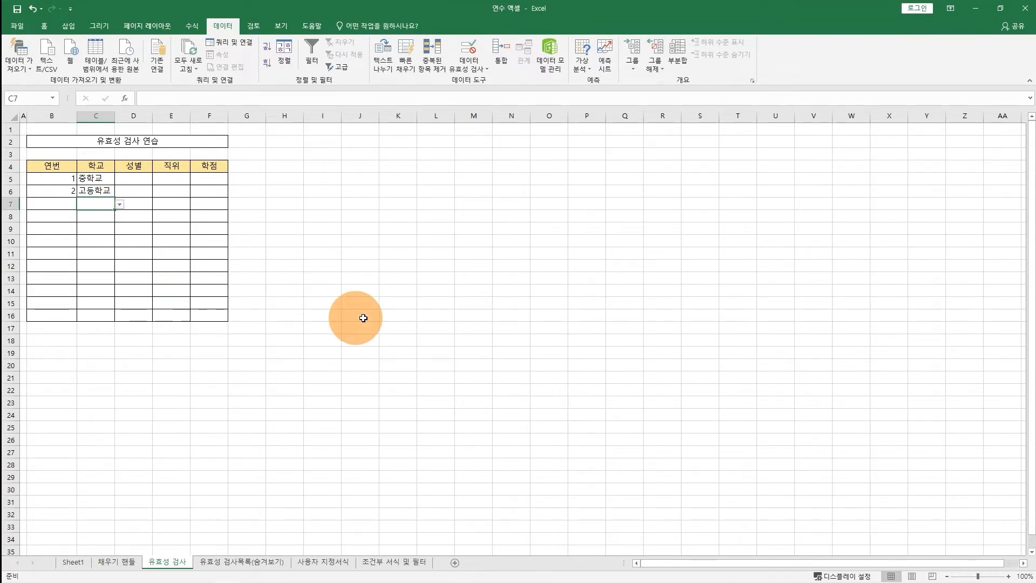
pyautogui.write('ㅊㅗㄷ')
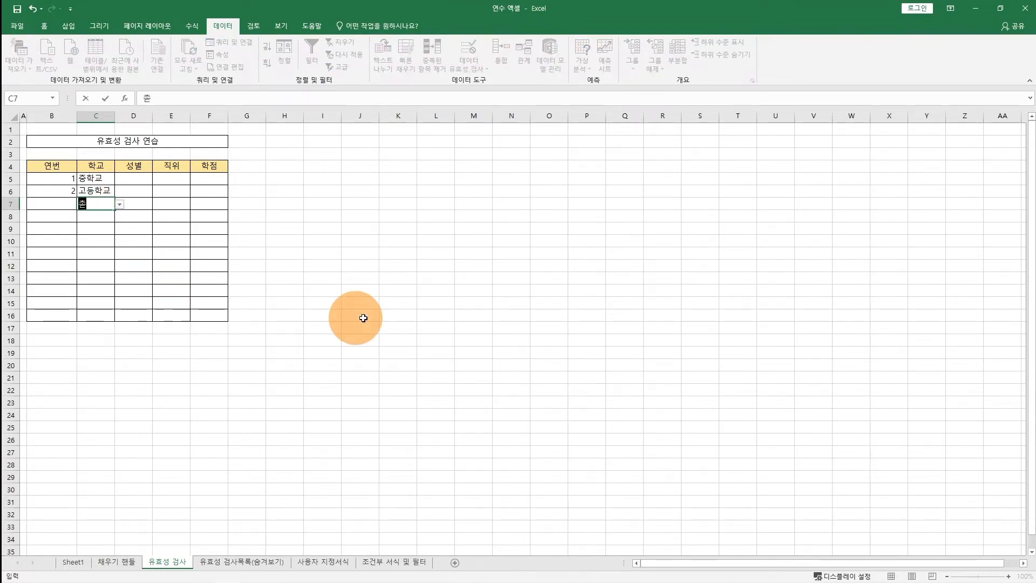
pyautogui.write('ㅡㅇㅎㅏㄱㄱㅛ')
pyautogui.press('Return')
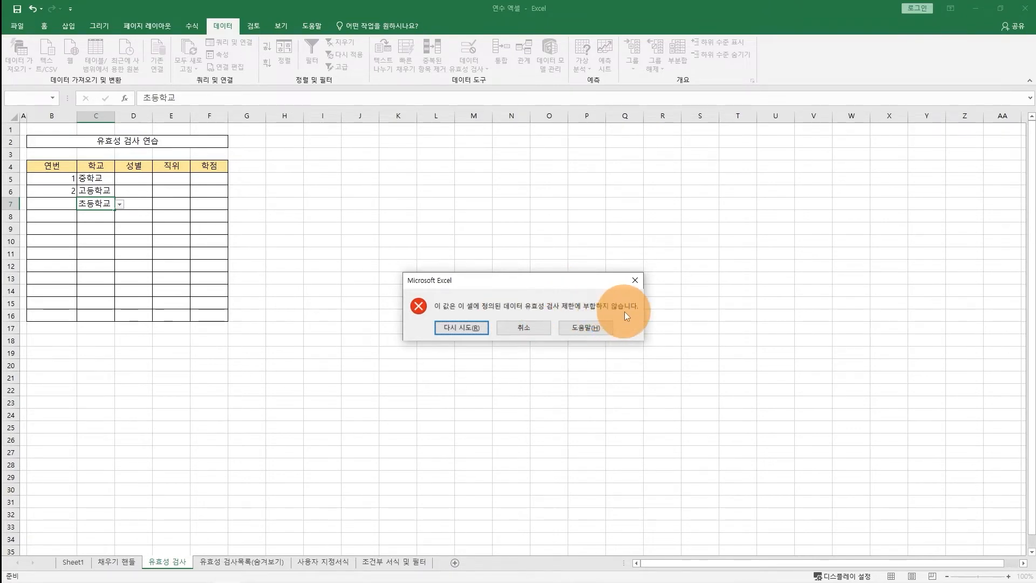
pyautogui.click(540, 327)
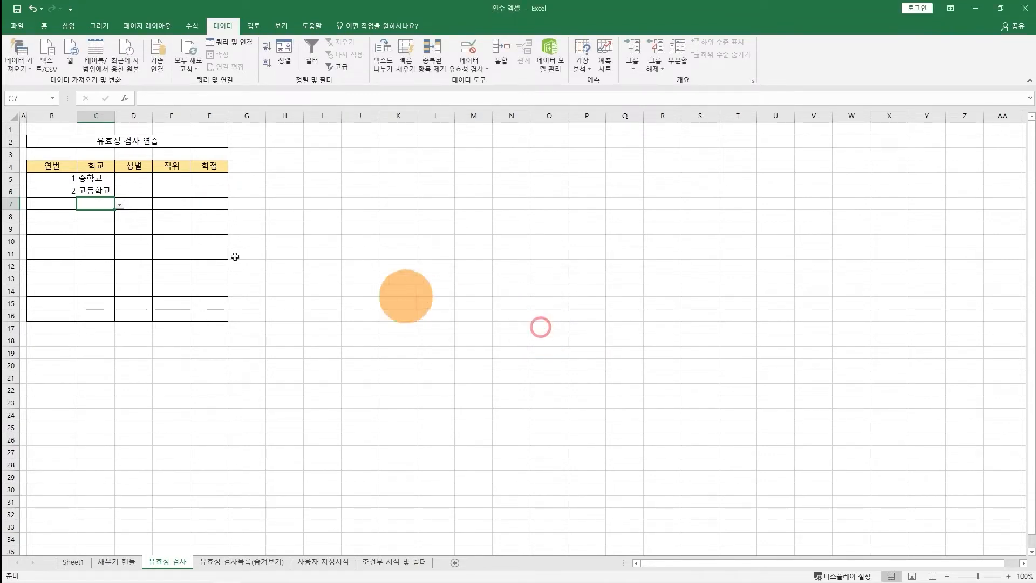
# Choose 중학교 for cell C7 from its dropdown list.
pyautogui.click(119, 204)
pyautogui.click(109, 214)
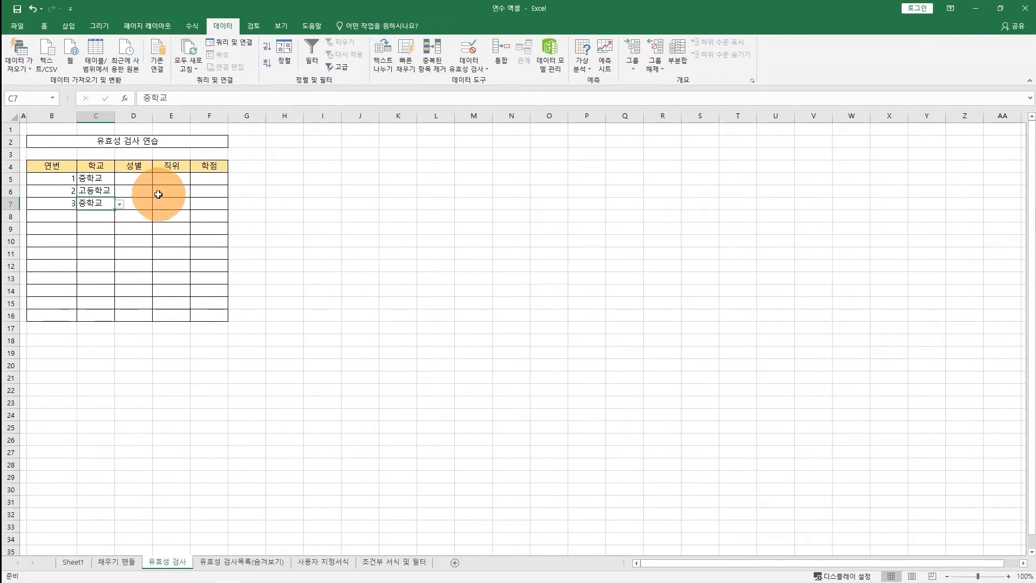
# Apply list data validation to the 성별 cell D5, using C3:C4 of the 유효성 검사목록(숨겨보기) sheet as the source.
pyautogui.click(141, 180)
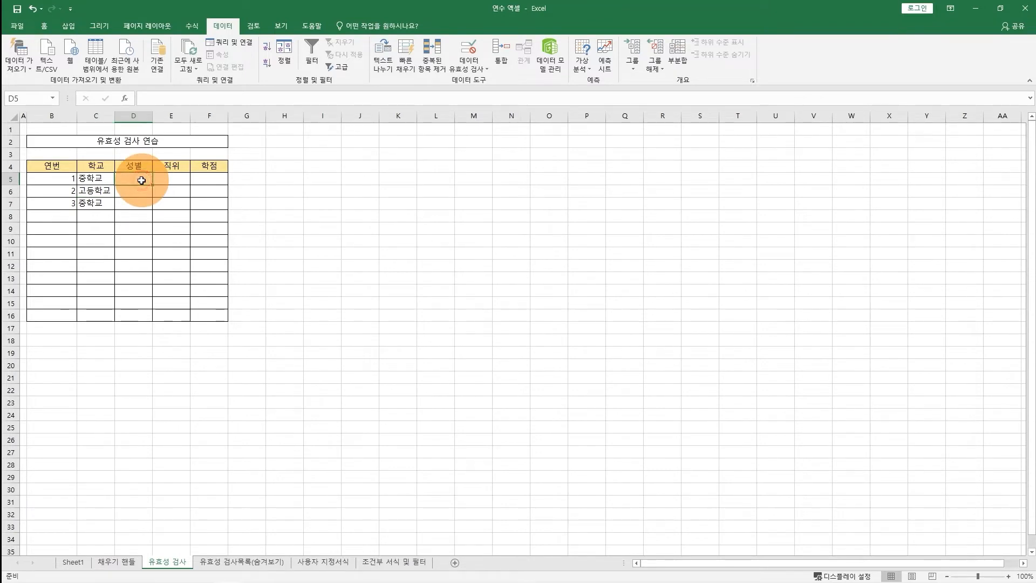
pyautogui.click(469, 52)
pyautogui.click(320, 216)
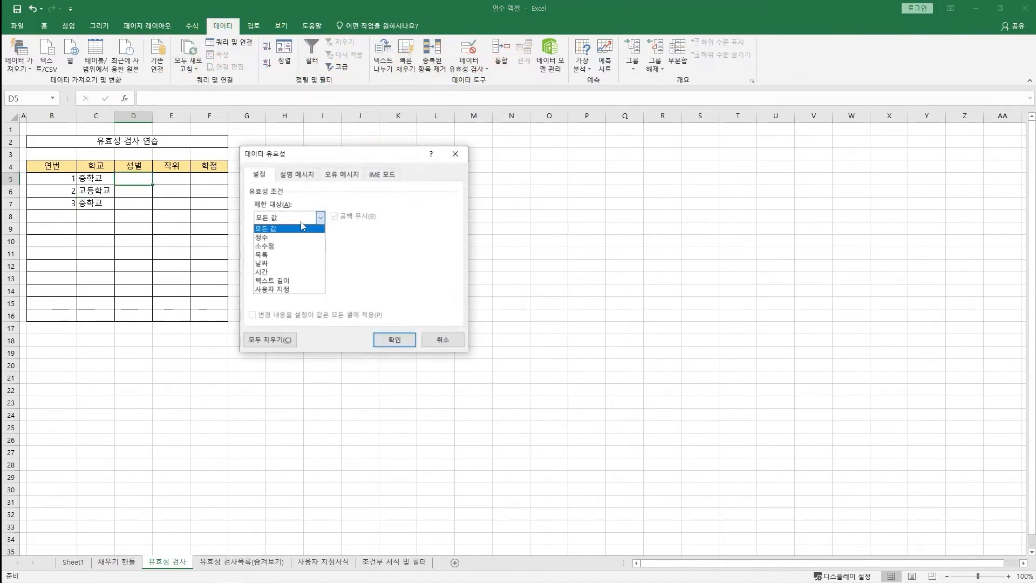
pyautogui.click(296, 255)
pyautogui.click(304, 270)
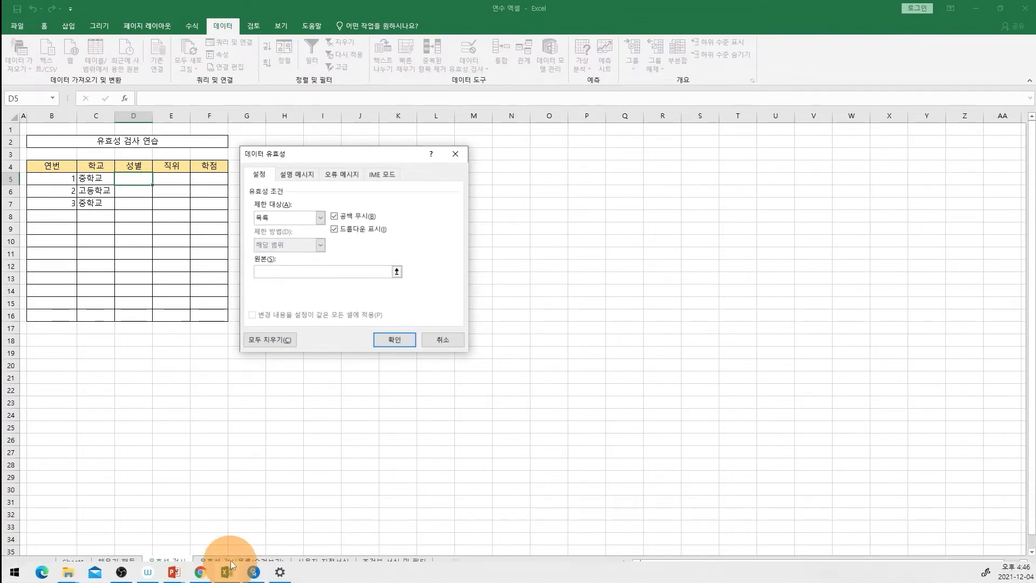
pyautogui.click(233, 562)
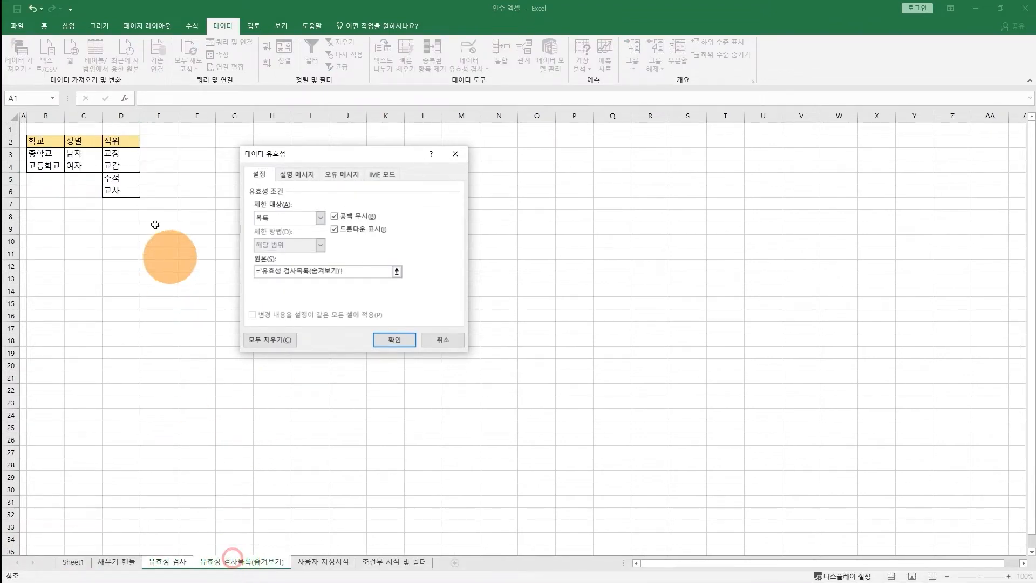
pyautogui.moveTo(86, 151); pyautogui.dragTo(87, 160)
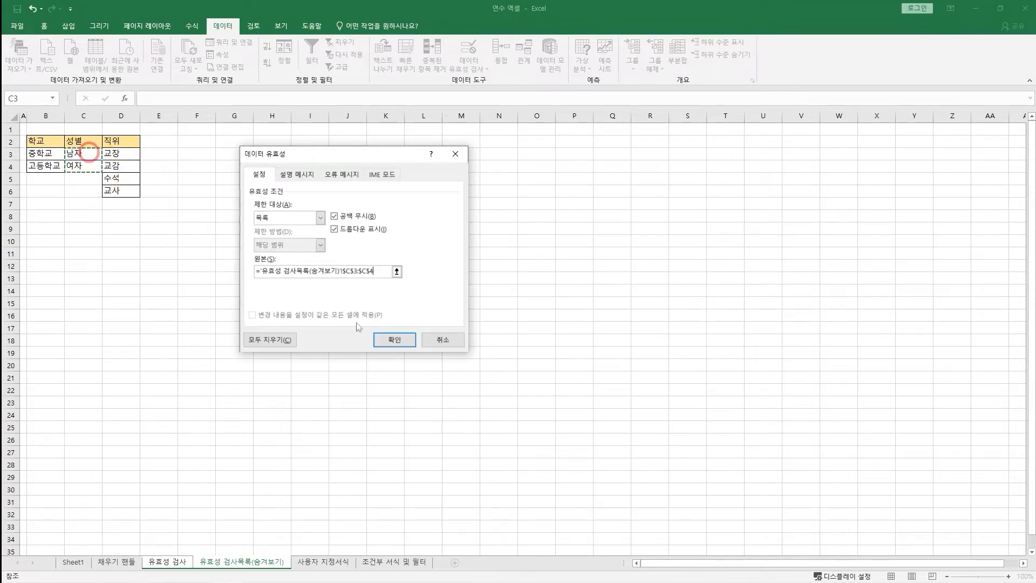
pyautogui.click(395, 338)
# Choose 여자 as the gender for cell D5 from its dropdown list.
pyautogui.click(151, 179)
pyautogui.click(157, 180)
pyautogui.click(146, 198)
# Apply list data validation to the 직위 cell E5, using D3:D6 of the 유효성 검사목록(숨겨보기) sheet as the source.
pyautogui.click(172, 178)
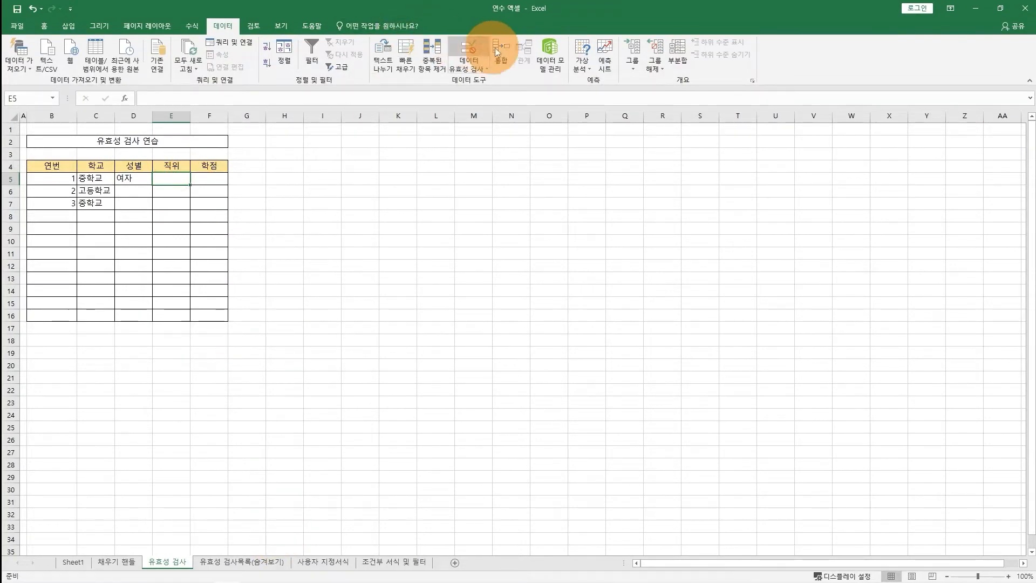
pyautogui.click(463, 52)
pyautogui.click(320, 217)
pyautogui.click(291, 254)
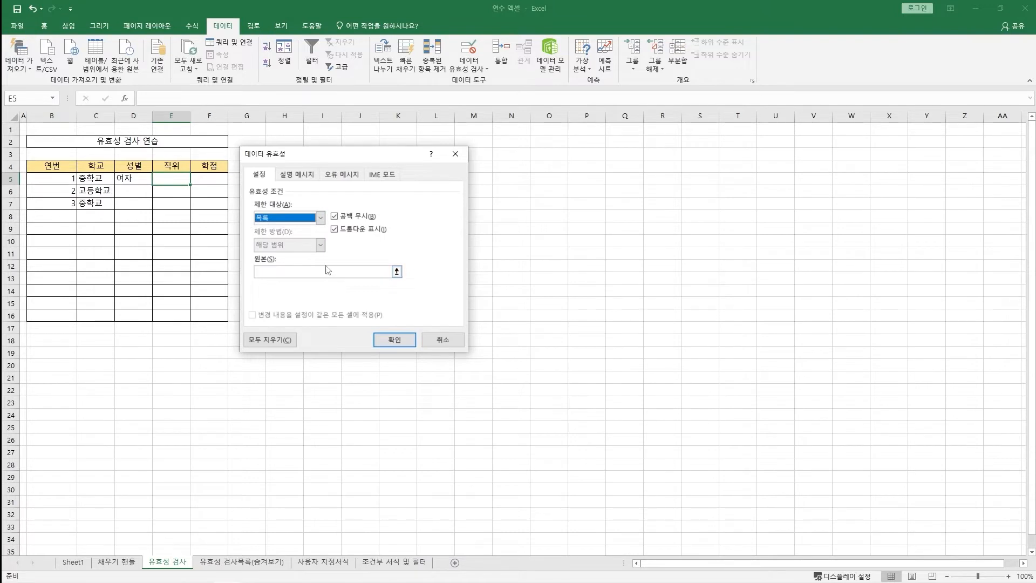
pyautogui.click(329, 271)
pyautogui.click(239, 560)
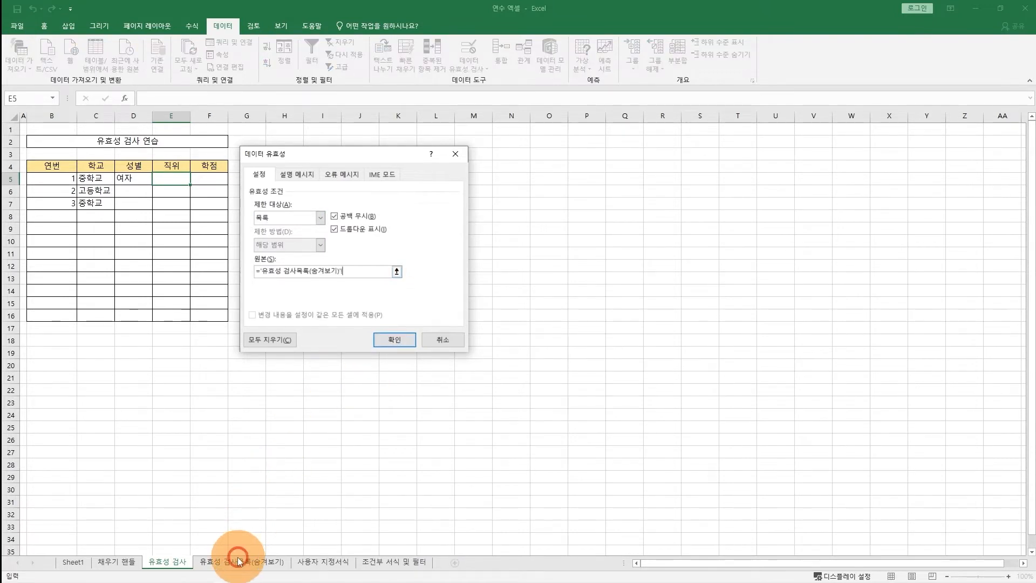
pyautogui.moveTo(128, 153); pyautogui.dragTo(123, 190)
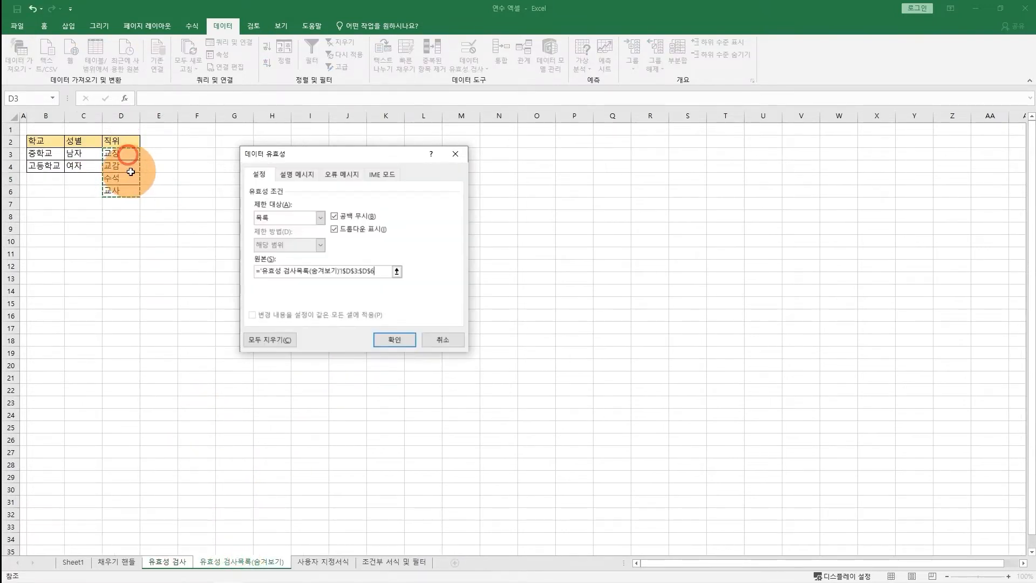
pyautogui.click(395, 339)
# Choose 수석 as the position for cell E5 from its dropdown list.
pyautogui.click(178, 177)
pyautogui.click(196, 178)
pyautogui.click(180, 208)
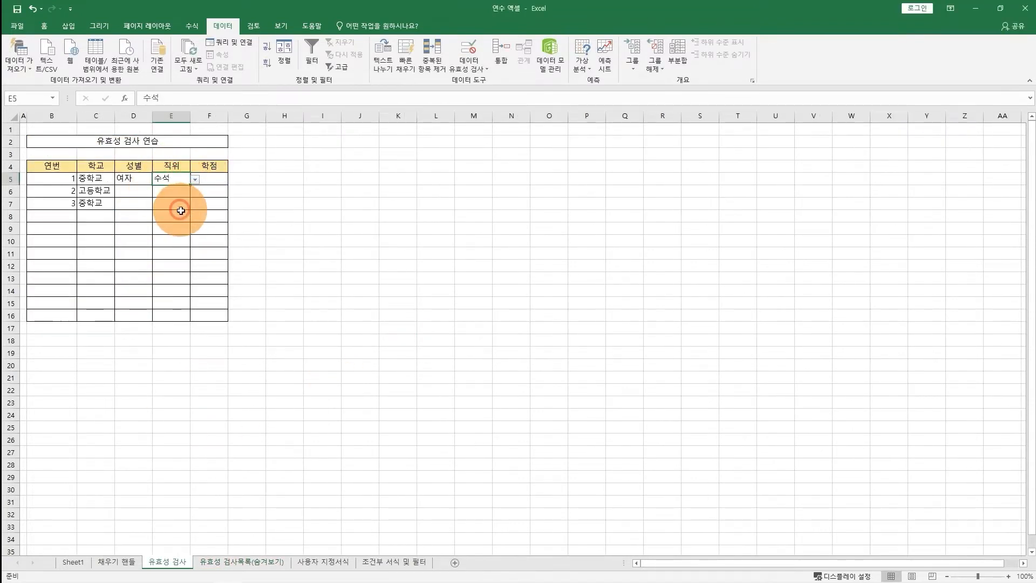
pyautogui.click(176, 194)
pyautogui.click(180, 179)
pyautogui.click(178, 193)
pyautogui.moveTo(171, 182); pyautogui.dragTo(168, 319)
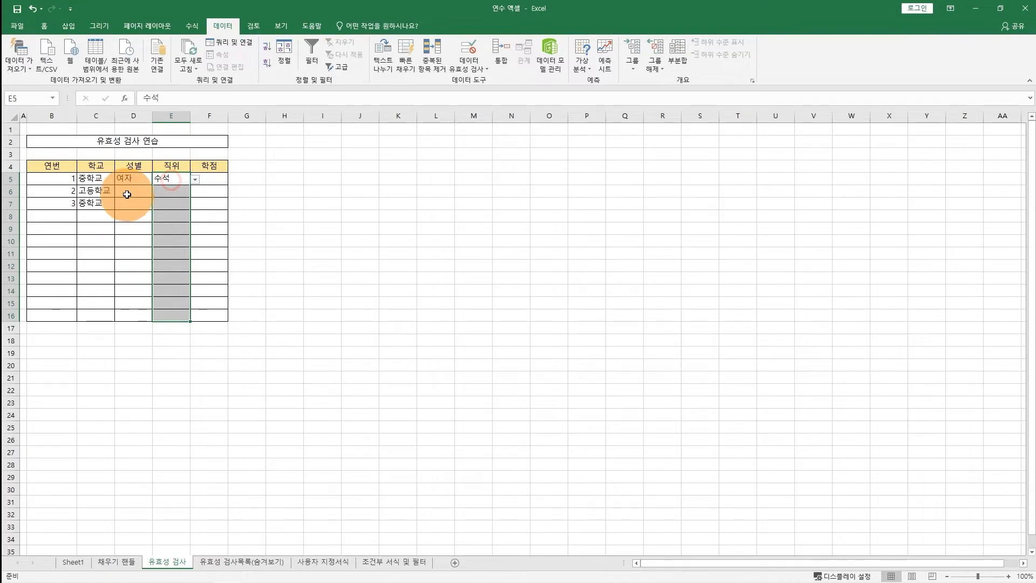
pyautogui.click(136, 218)
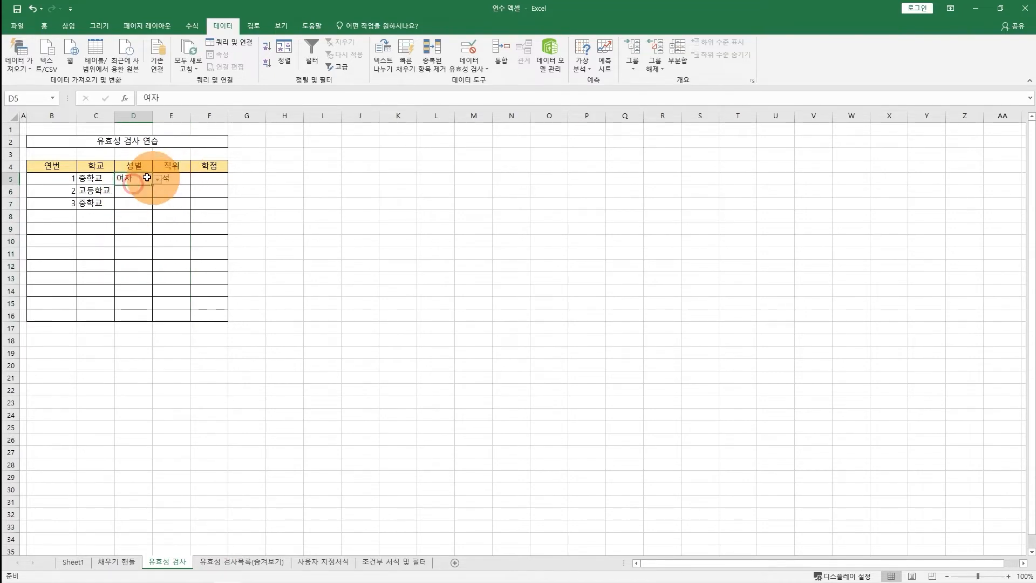
# Apply decimal data validation to the 학점 cells F5:F16, allowing values between a minimum of 0 and a maximum of 5.
pyautogui.click(202, 178)
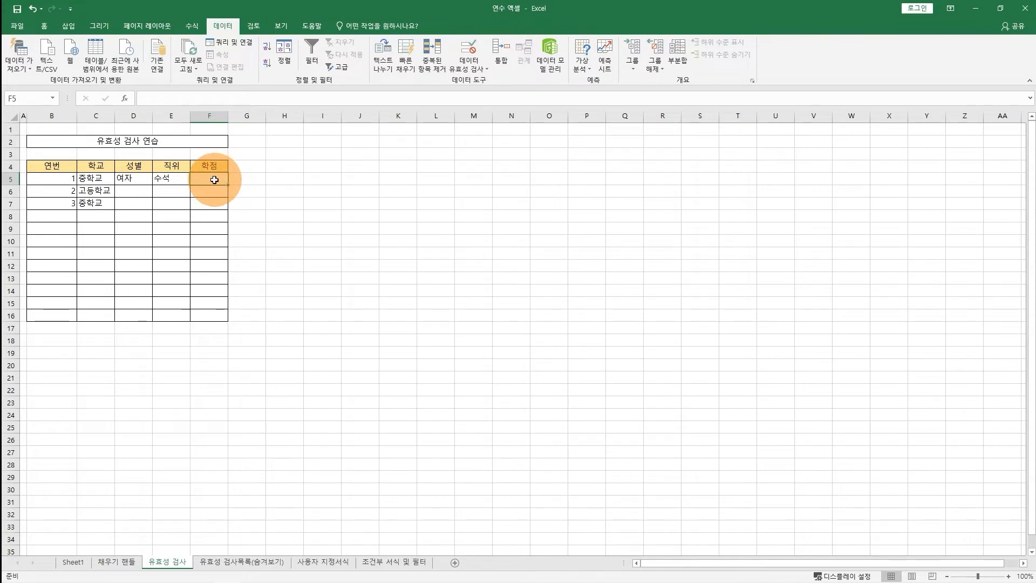
pyautogui.moveTo(211, 226); pyautogui.dragTo(215, 313)
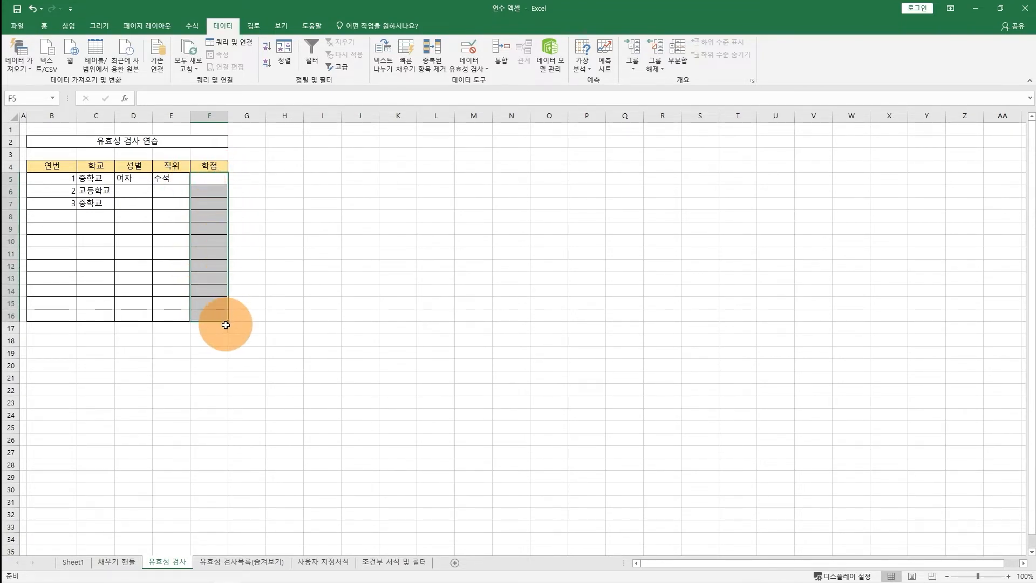
pyautogui.click(469, 53)
pyautogui.moveTo(336, 155); pyautogui.dragTo(401, 149)
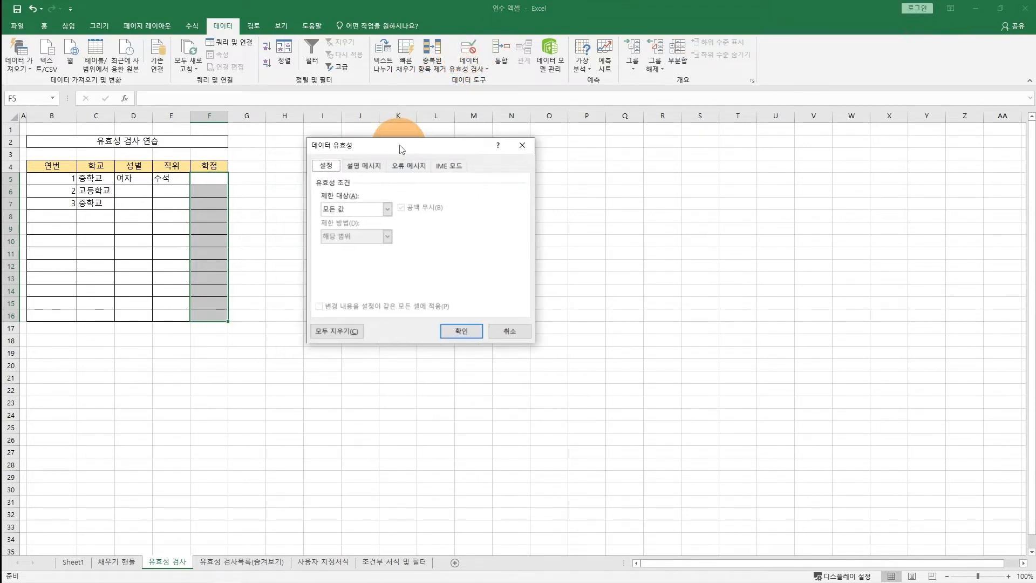
pyautogui.click(387, 209)
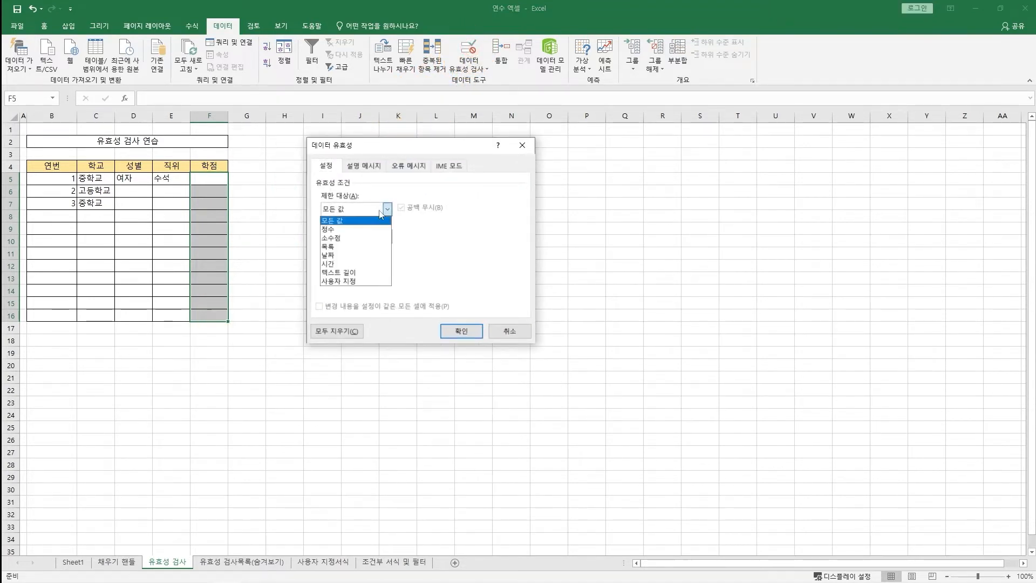
pyautogui.click(373, 238)
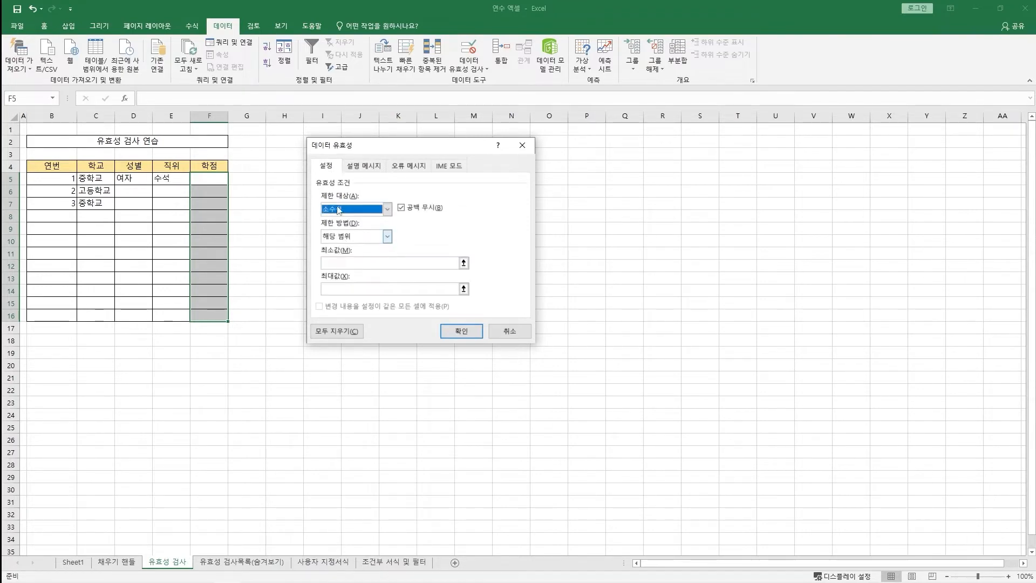
pyautogui.click(595, 289)
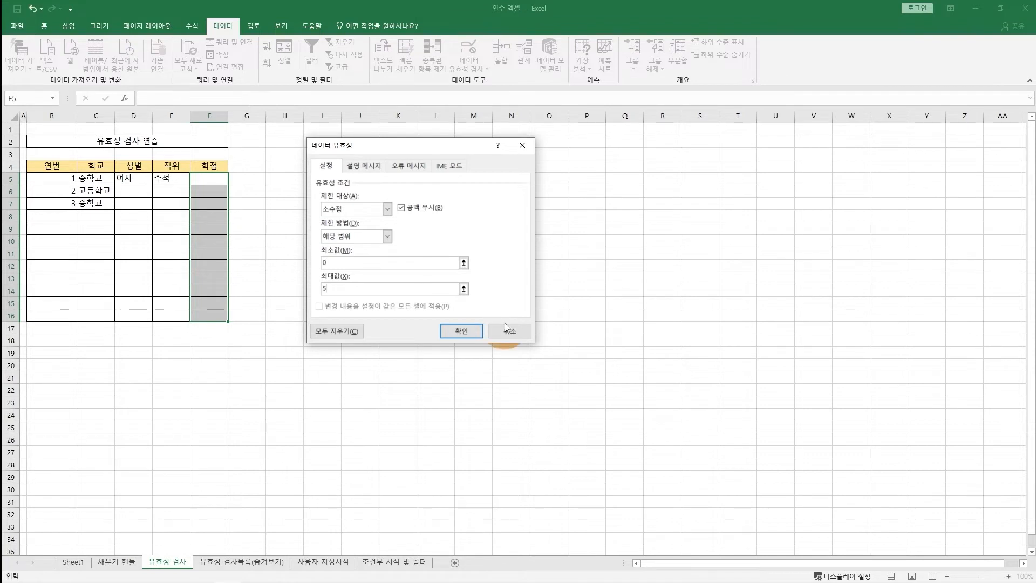
pyautogui.click(464, 331)
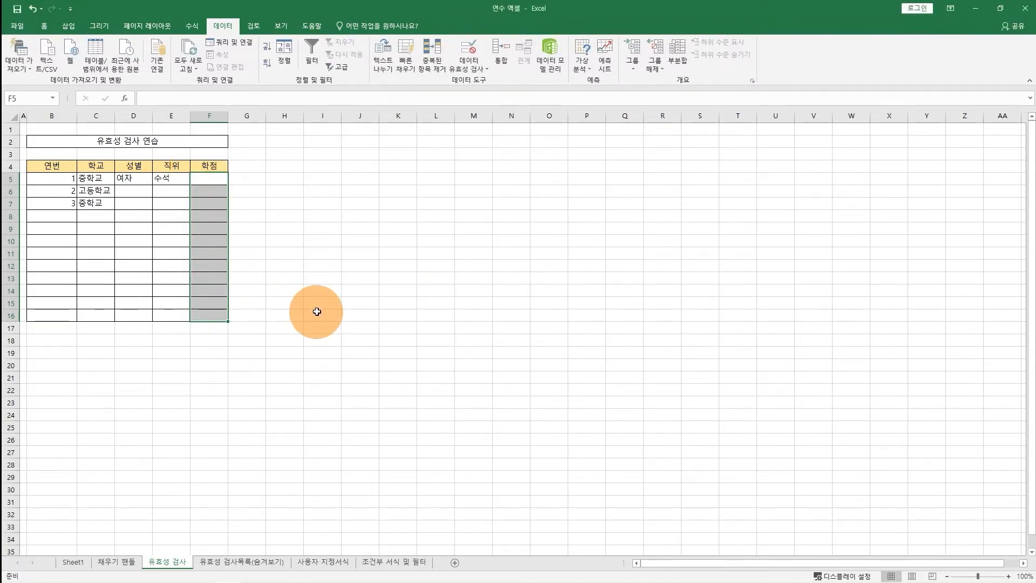
# Enter 3.5 as the 학점 for the first row in cell F5.
pyautogui.click(210, 179)
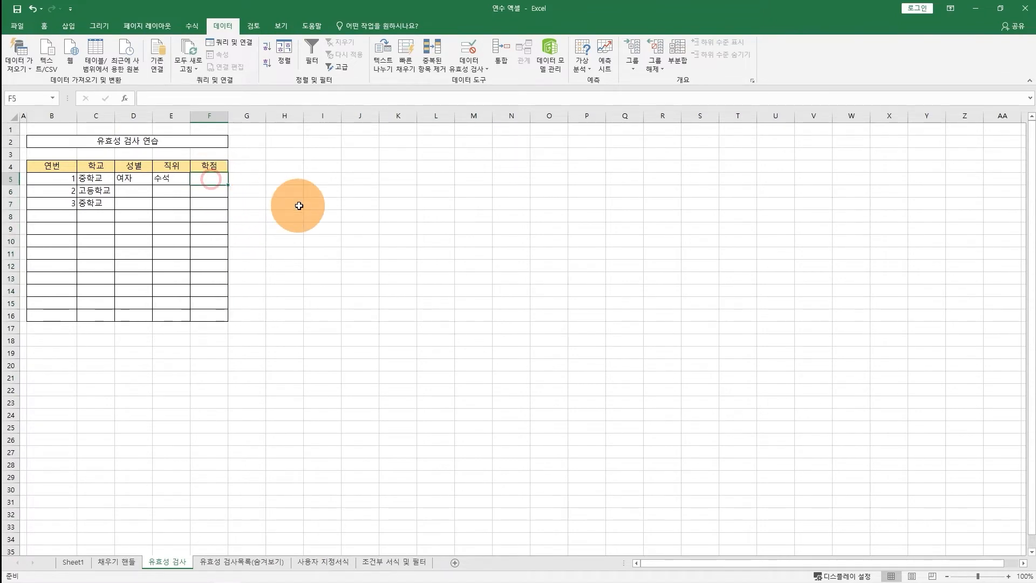
pyautogui.write('3.5')
pyautogui.press('Return')
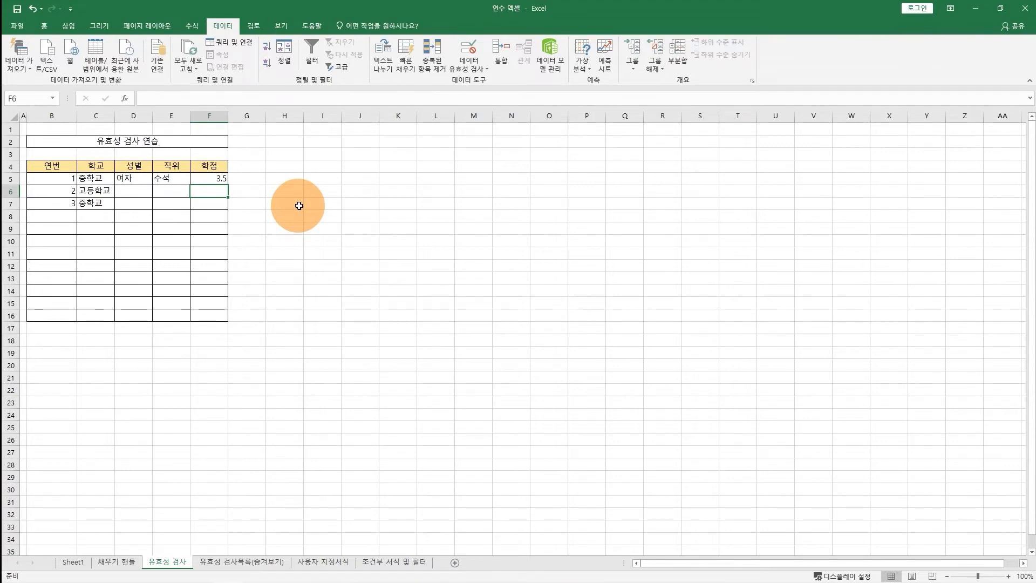
# Try to enter 5.5 as the 학점 in cell F6 to test the validation limits, and leave the cell empty.
pyautogui.write('5.5')
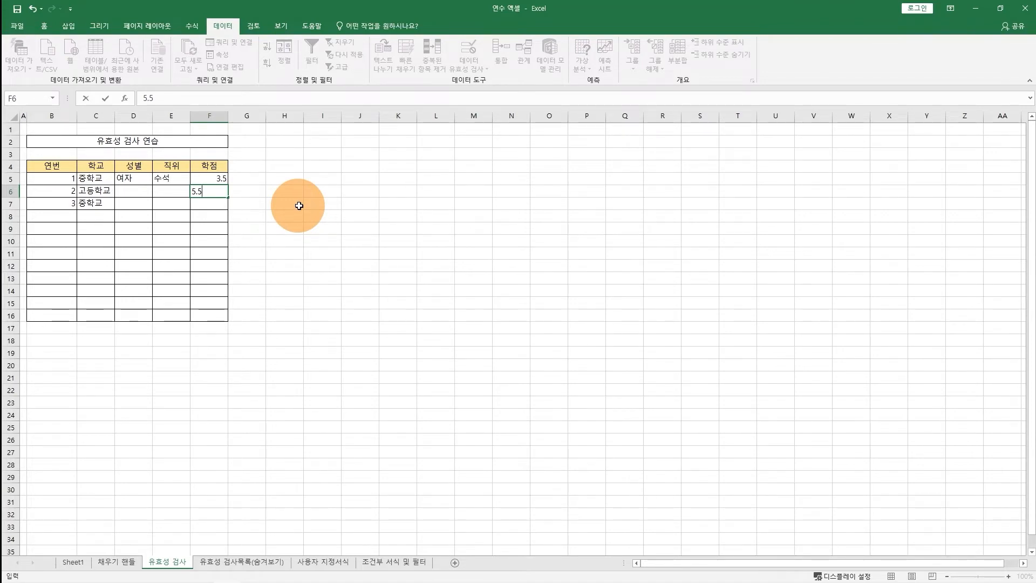
pyautogui.press('Return')
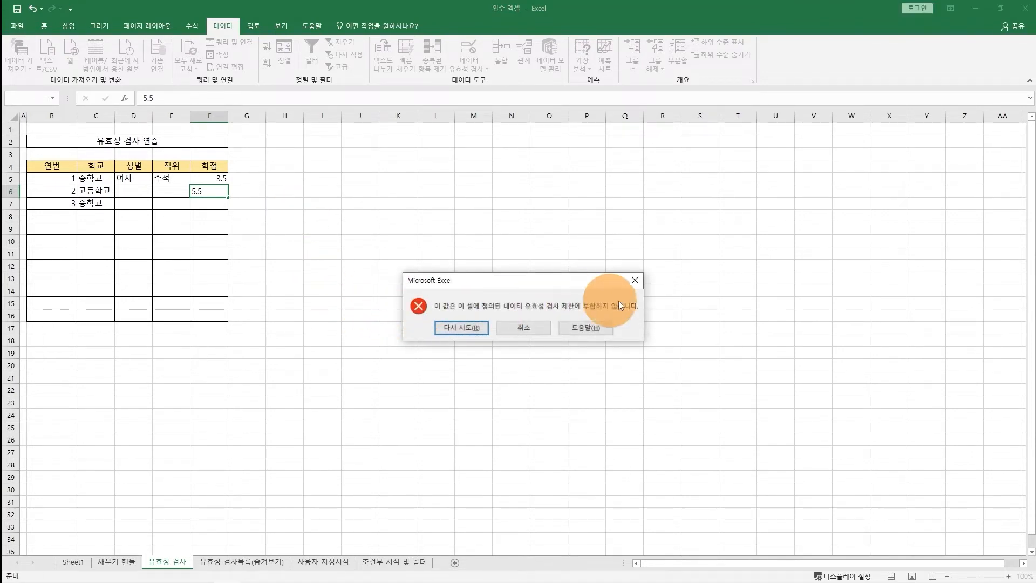
pyautogui.click(516, 329)
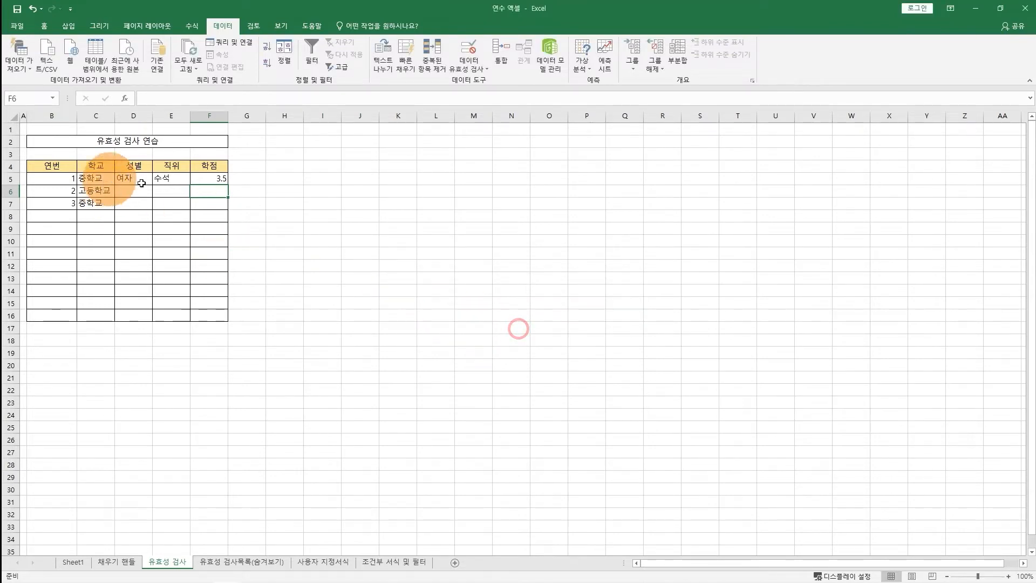
pyautogui.write('-')
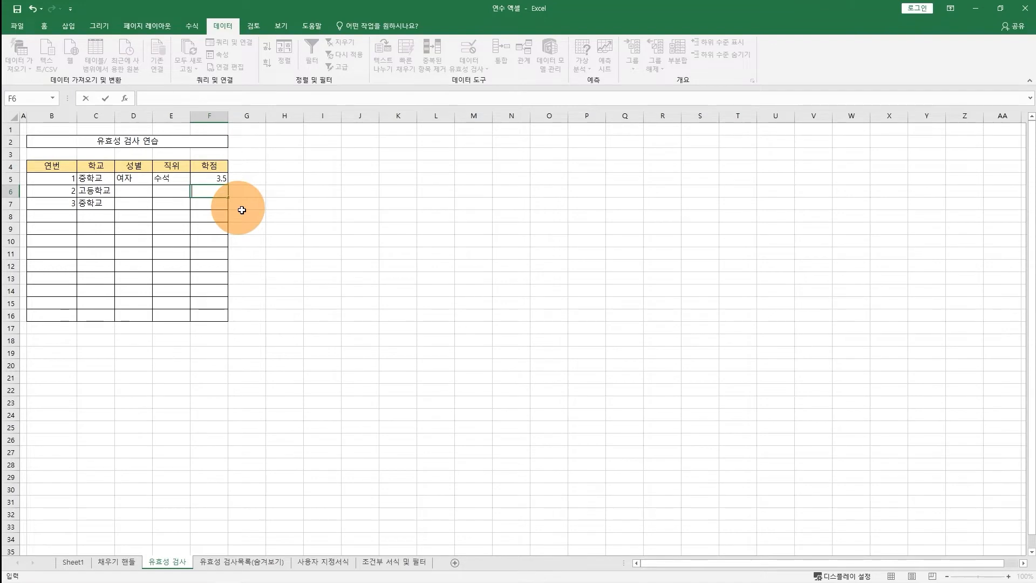
pyautogui.click(241, 212)
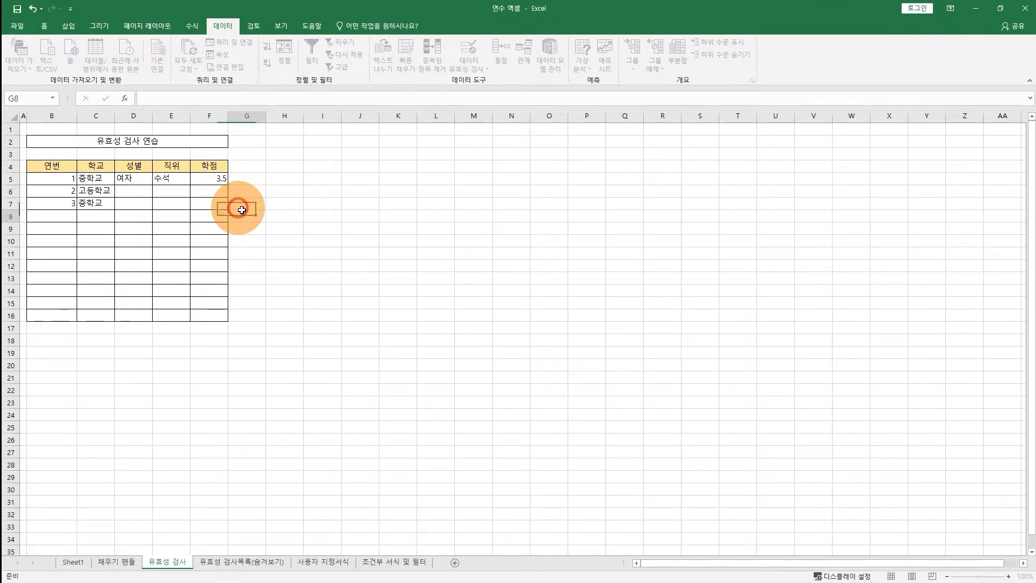
# Examine the IF formula that generates the 연번 in cell B5.
pyautogui.click(56, 179)
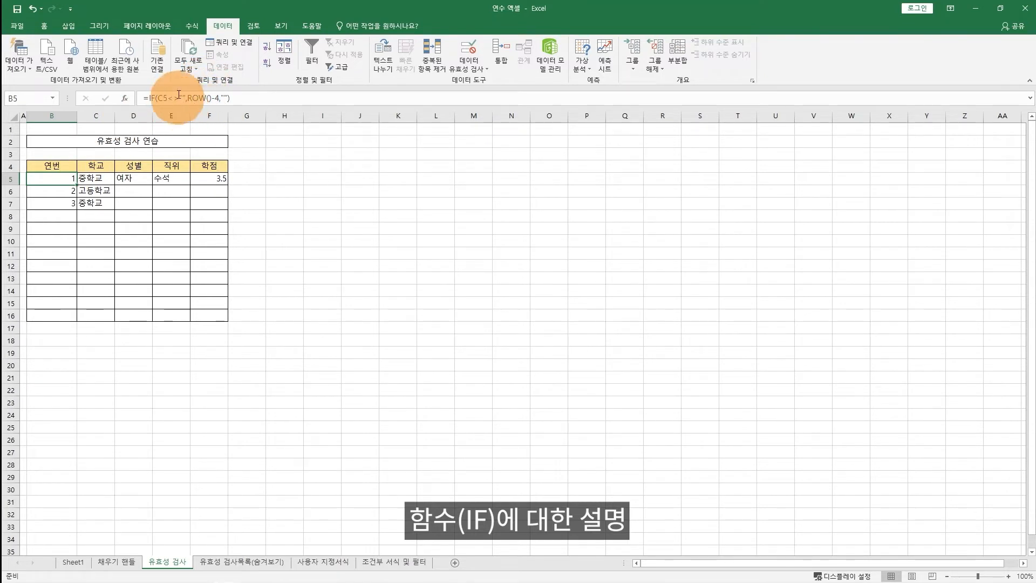
pyautogui.click(235, 103)
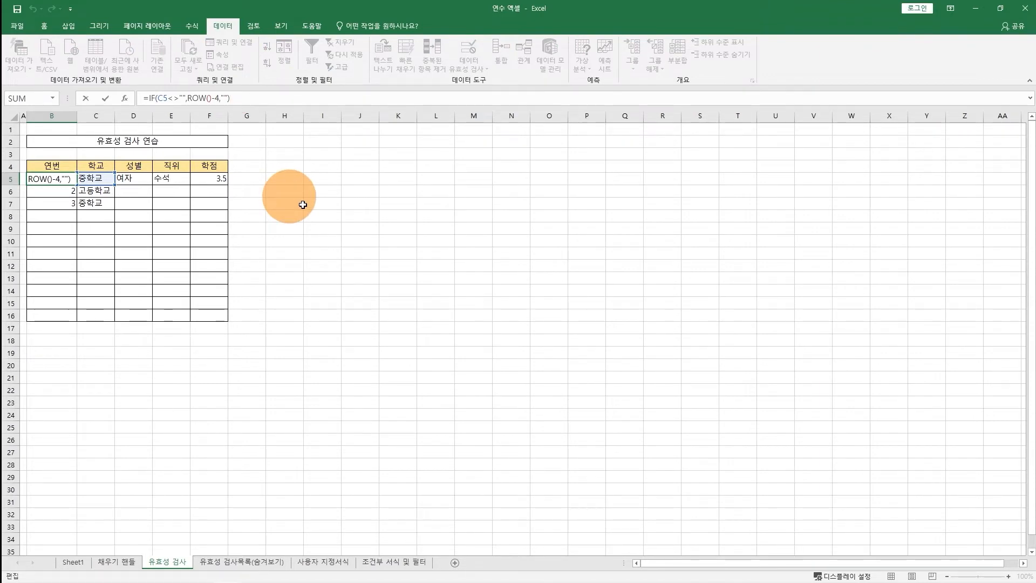
pyautogui.press('Return')
pyautogui.press('Up')
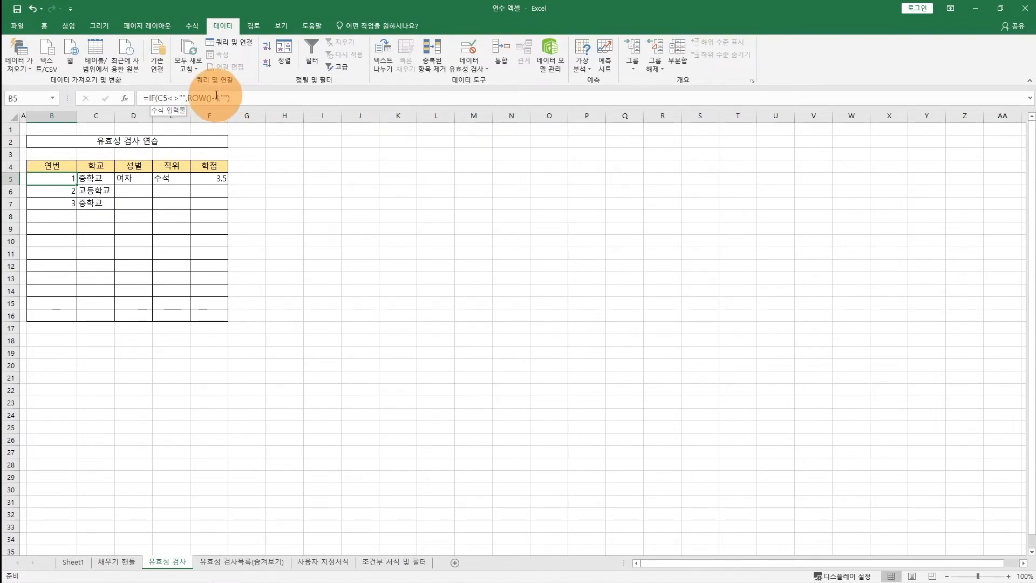
# Choose 고등학교 as the school for cell C8 from its dropdown list.
pyautogui.click(86, 215)
pyautogui.click(119, 216)
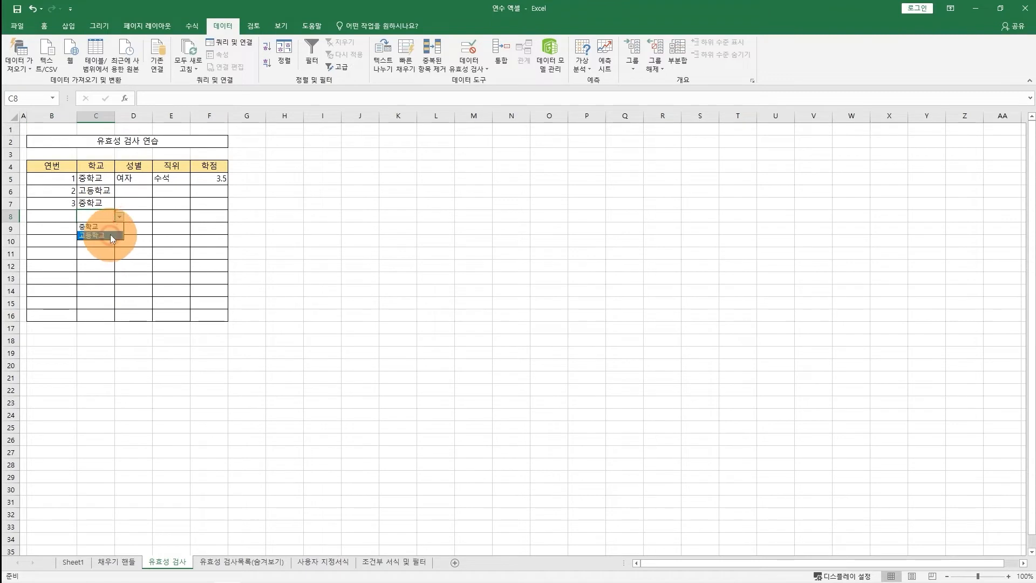
pyautogui.click(97, 233)
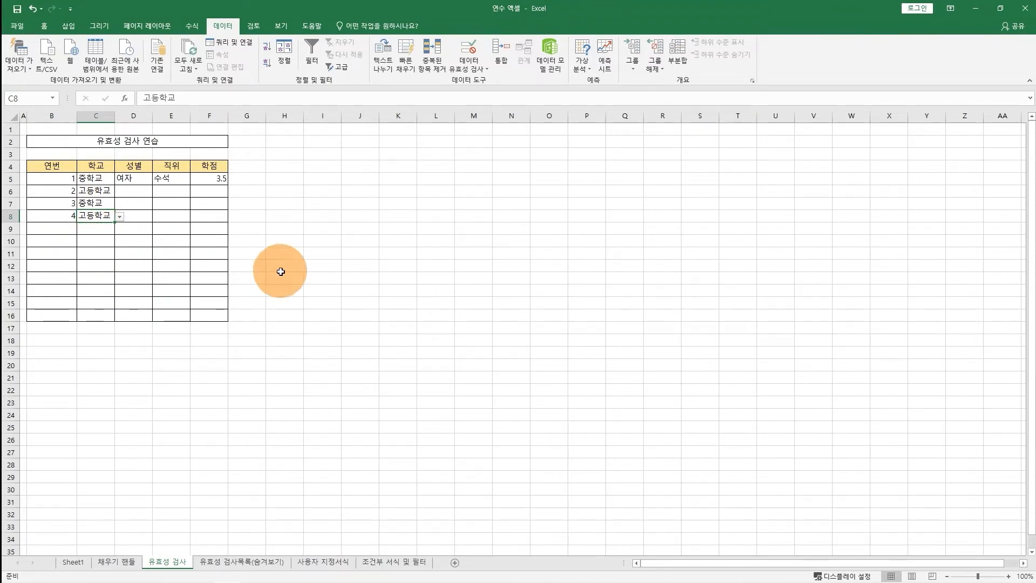
pyautogui.click(254, 313)
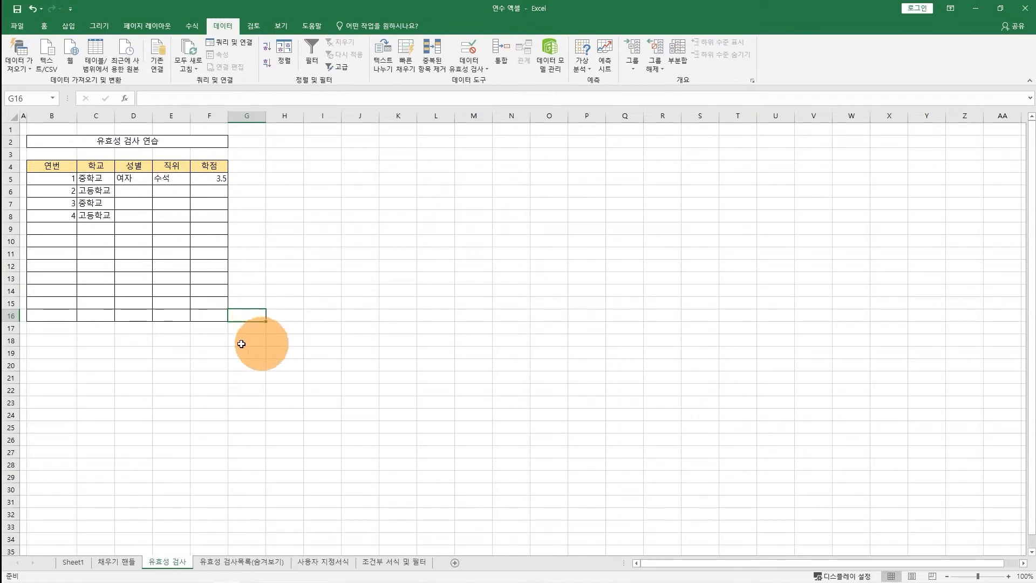
# Hide the 유효성 검사목록(숨겨보기) sheet that holds the validation source lists.
pyautogui.click(73, 179)
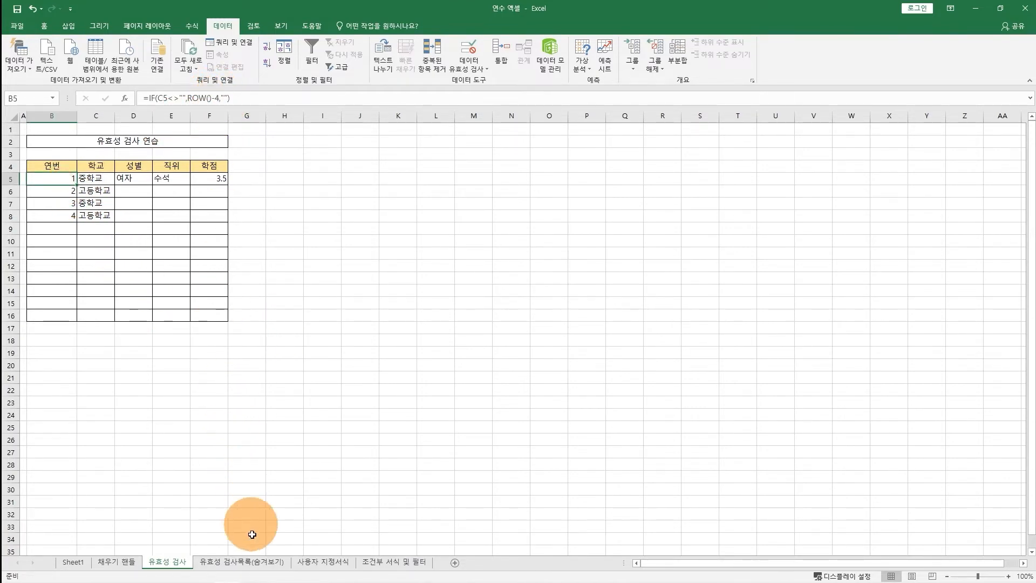
pyautogui.click(103, 178)
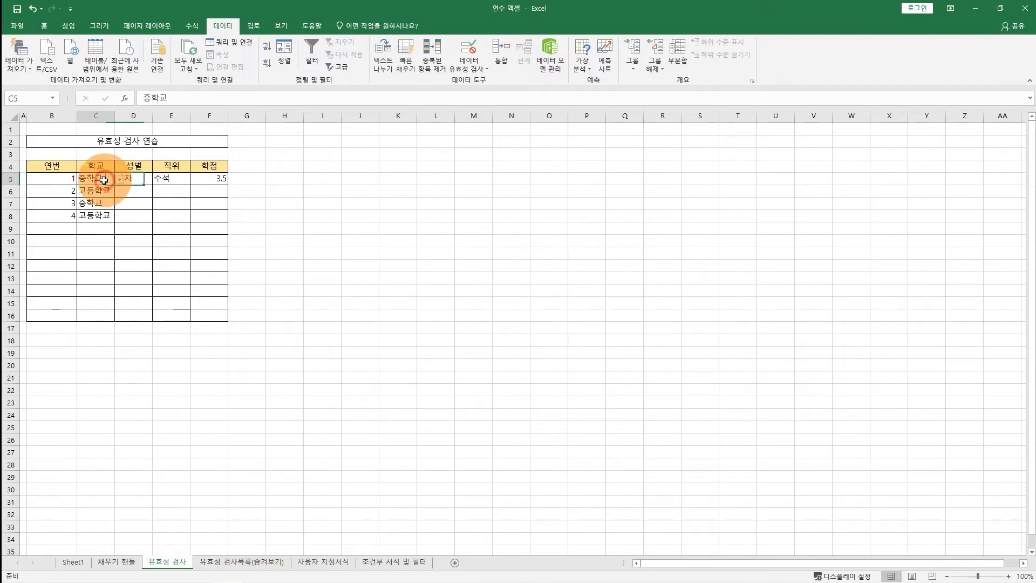
pyautogui.click(227, 567)
pyautogui.rightClick(227, 567)
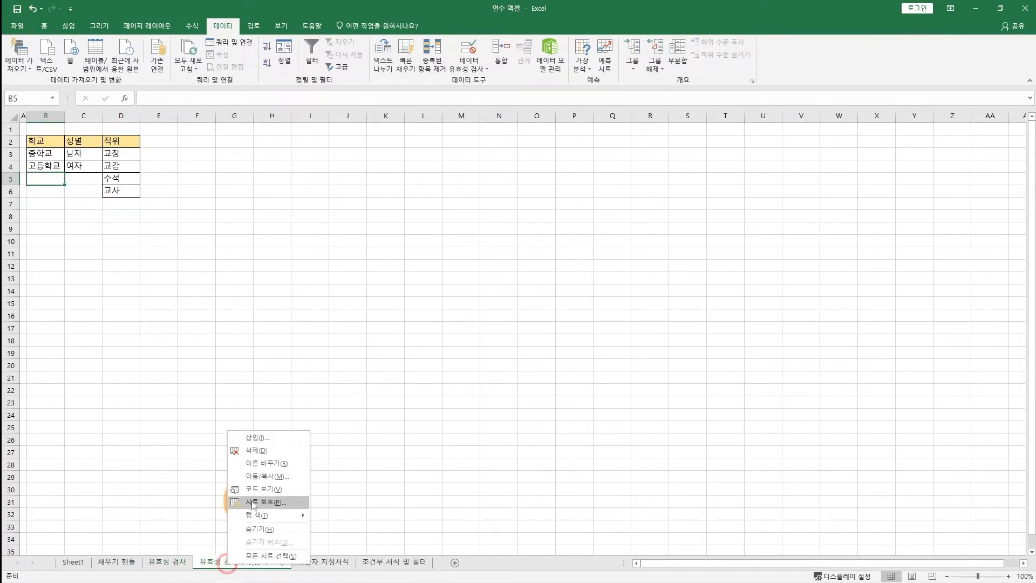
pyautogui.click(261, 530)
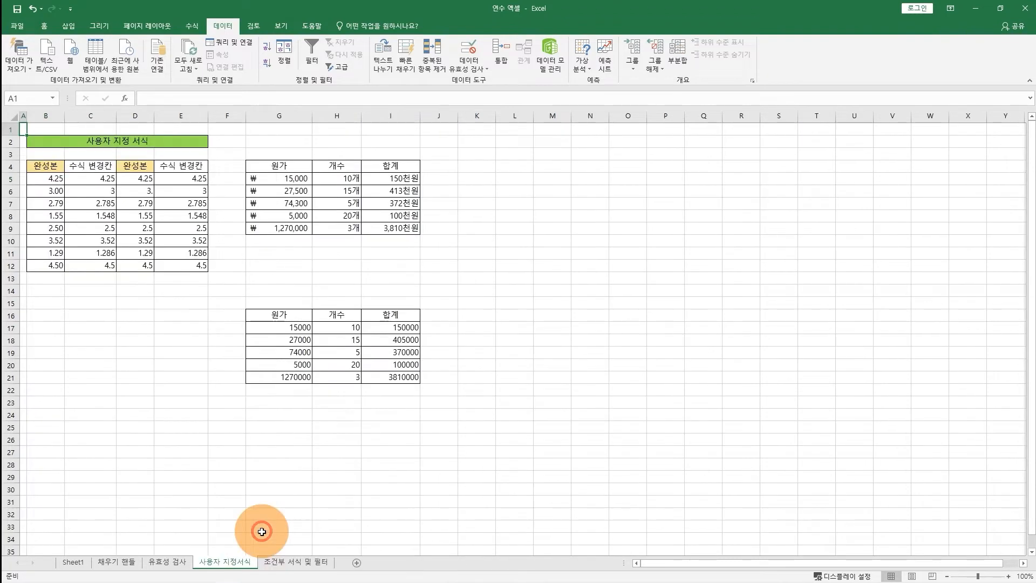
# Return to the 유효성 검사 sheet and unhide the 유효성 검사목록(숨겨보기) sheet.
pyautogui.click(172, 564)
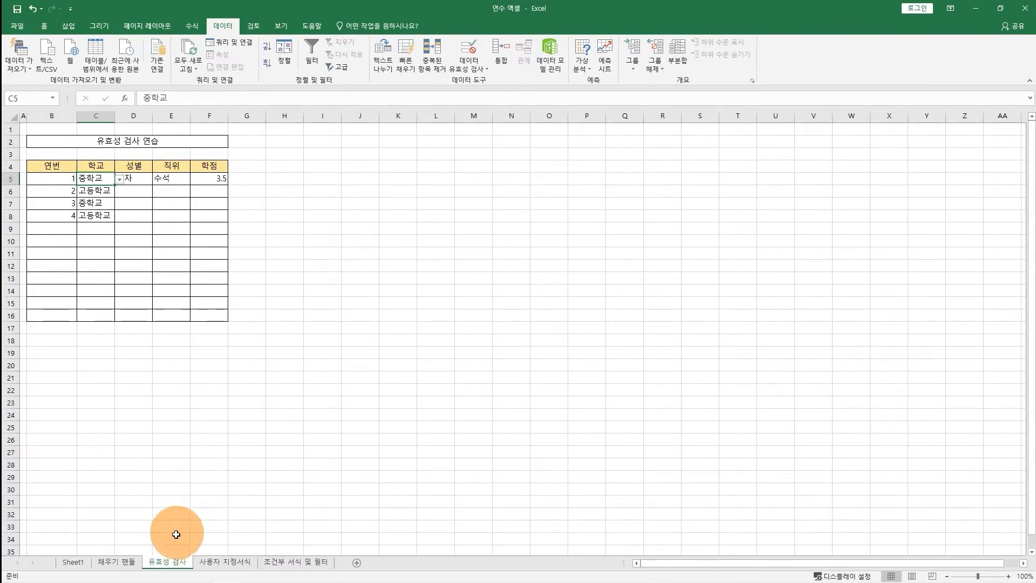
pyautogui.rightClick(166, 569)
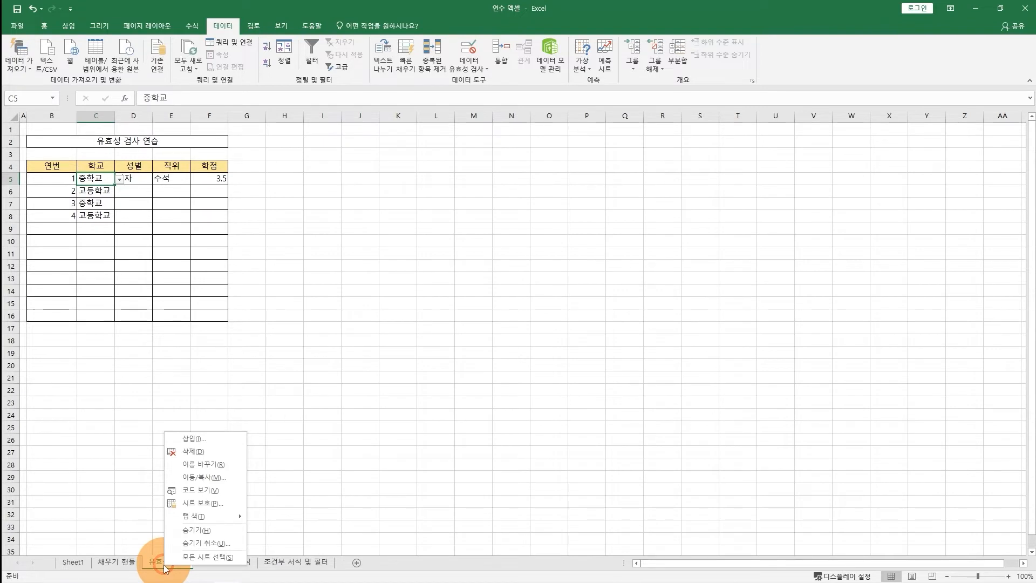
pyautogui.click(187, 543)
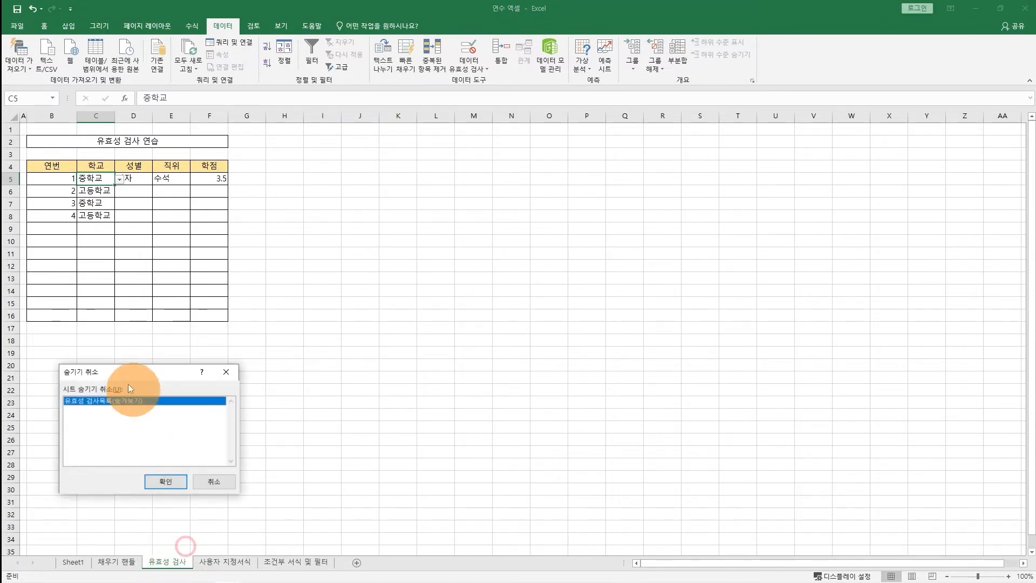
pyautogui.click(165, 482)
# Hide the 유효성 검사목록(숨겨보기) sheet again and return to the 유효성 검사 sheet.
pyautogui.rightClick(237, 543)
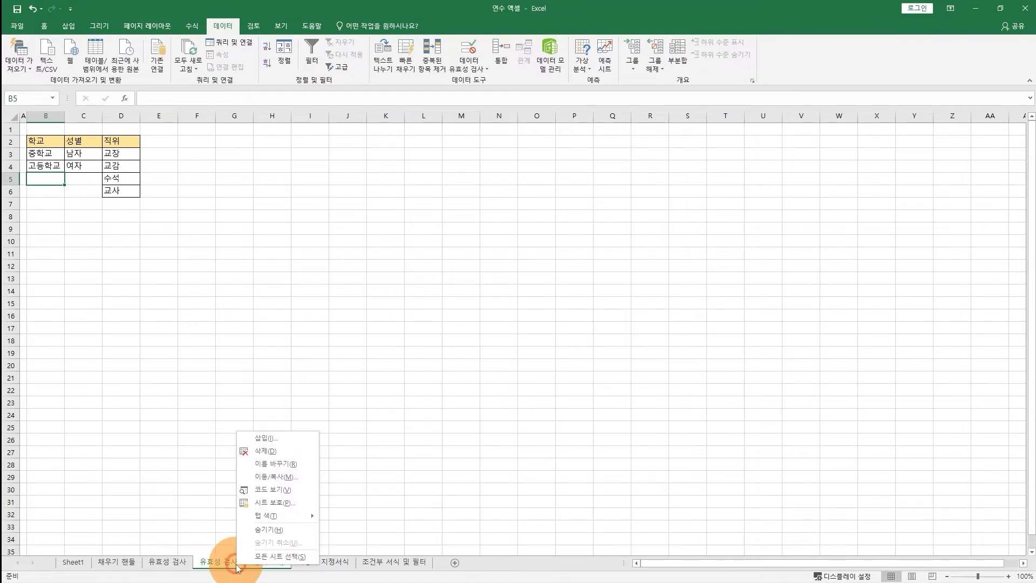
pyautogui.click(259, 531)
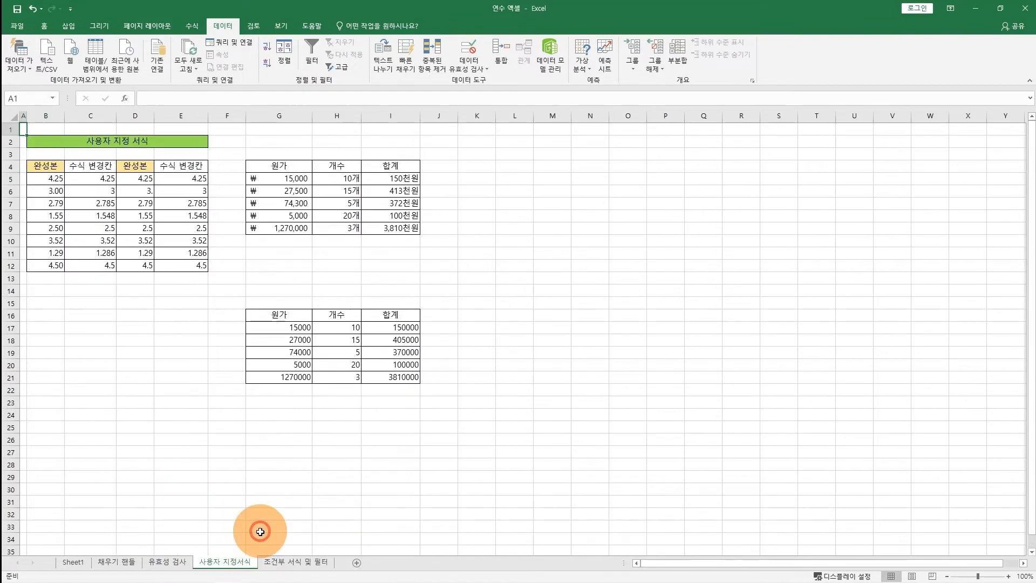
pyautogui.click(168, 561)
pyautogui.click(244, 325)
pyautogui.click(253, 315)
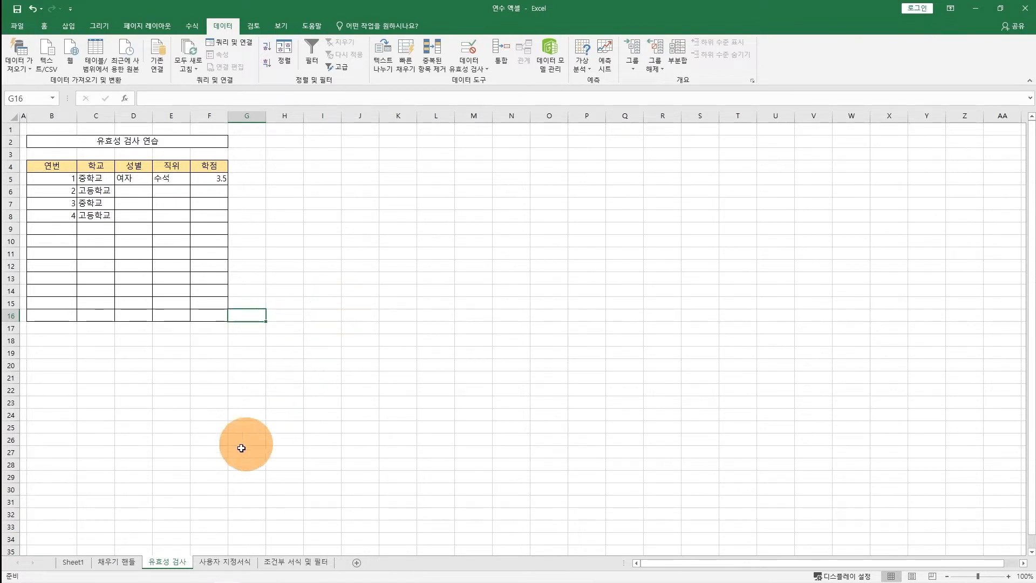
# Switch to the 사용자 지정서식 sheet and compare the practice values in C5:C12 with the completed column beside them.
pyautogui.click(226, 563)
pyautogui.click(221, 254)
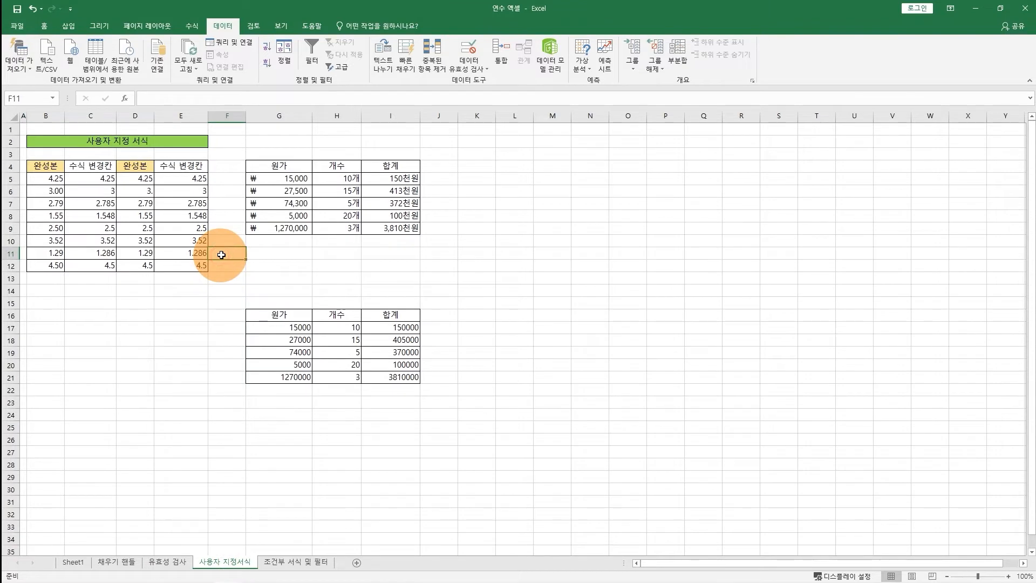
pyautogui.click(221, 265)
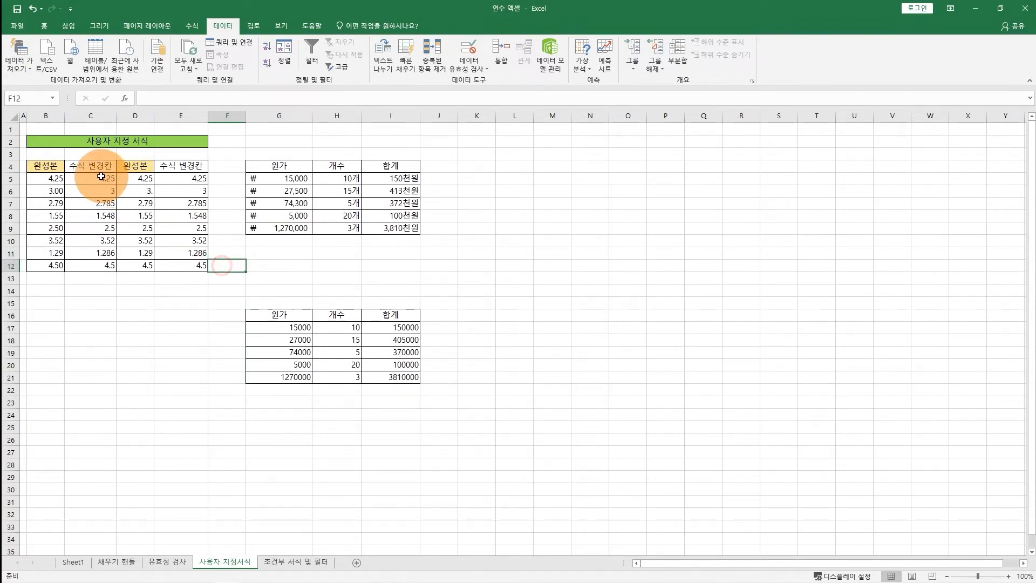
pyautogui.moveTo(104, 177); pyautogui.dragTo(92, 268)
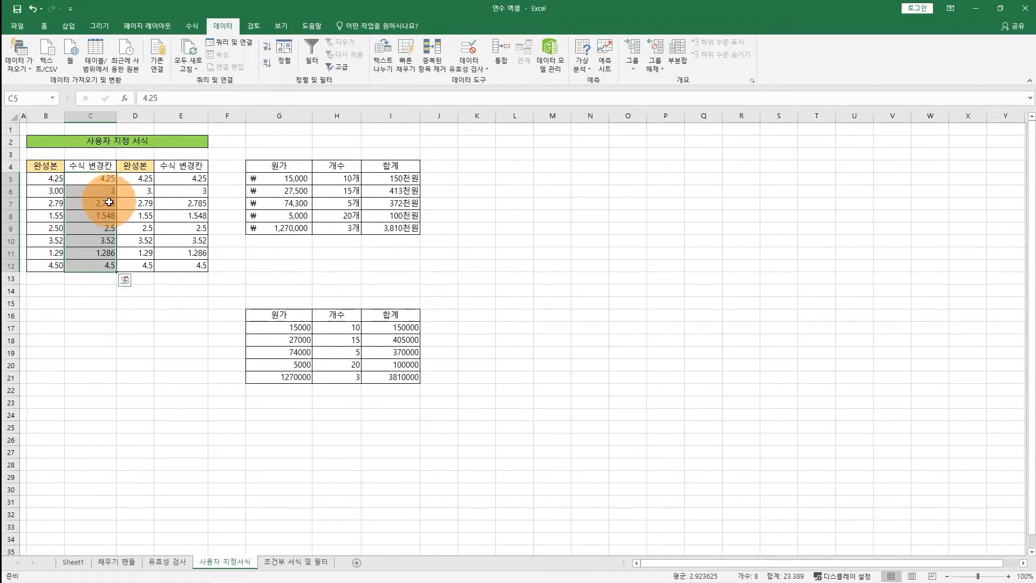
pyautogui.click(59, 179)
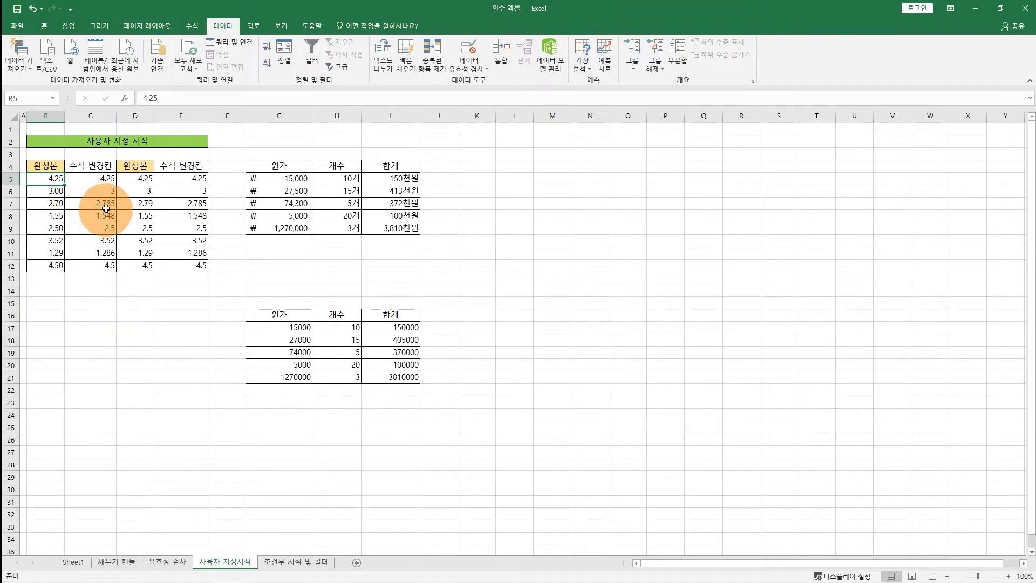
# Open the cell formatting dialog for the practice values in C5:C12 and move it clear of the data.
pyautogui.moveTo(103, 175); pyautogui.dragTo(99, 266)
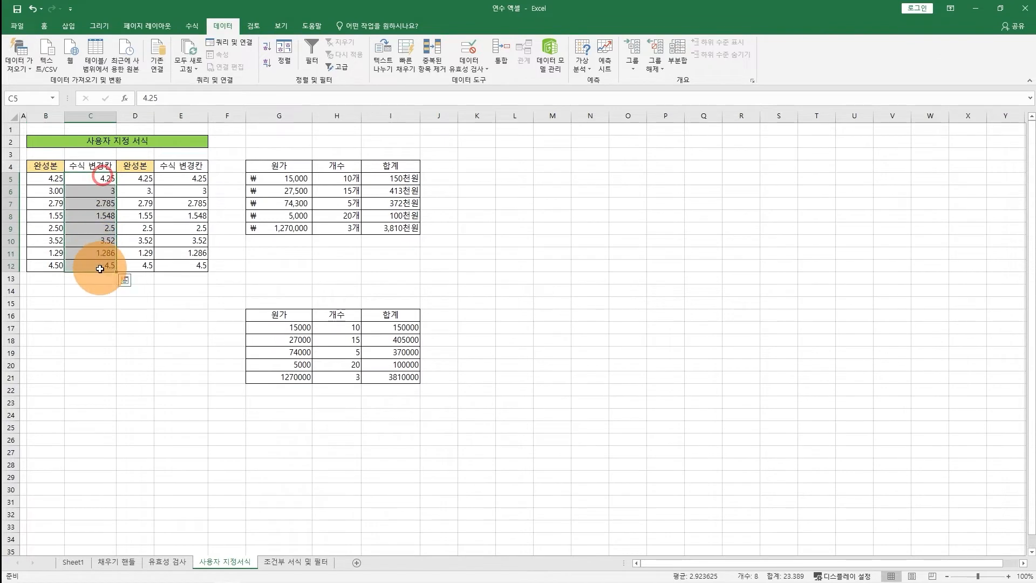
pyautogui.rightClick(104, 218)
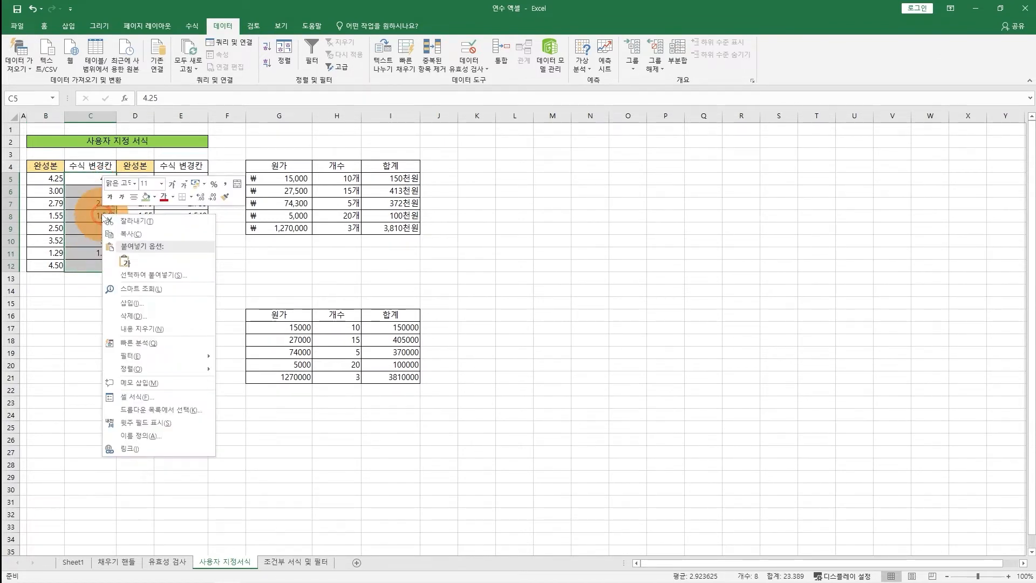
pyautogui.click(158, 396)
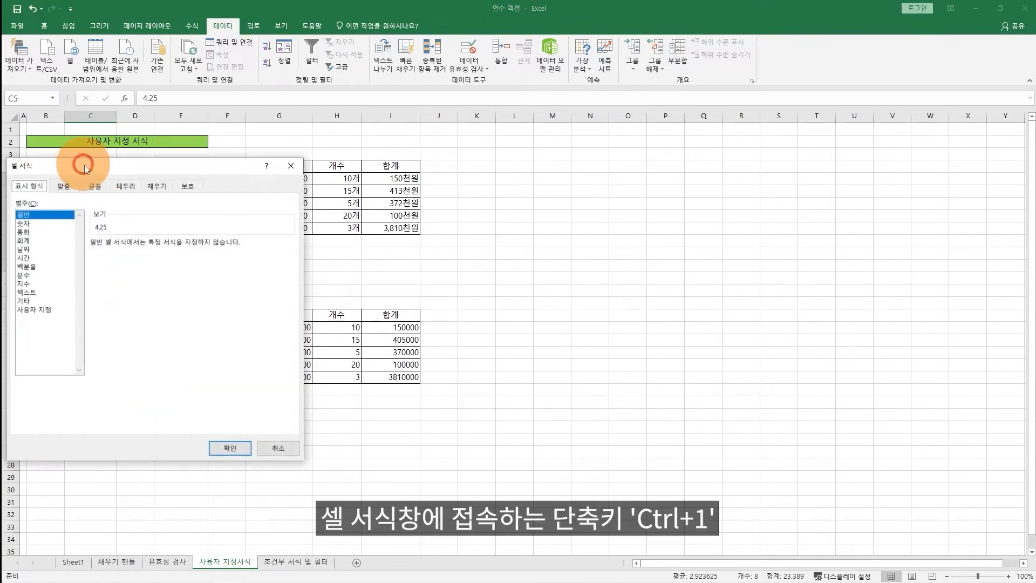
pyautogui.moveTo(82, 162); pyautogui.dragTo(392, 153)
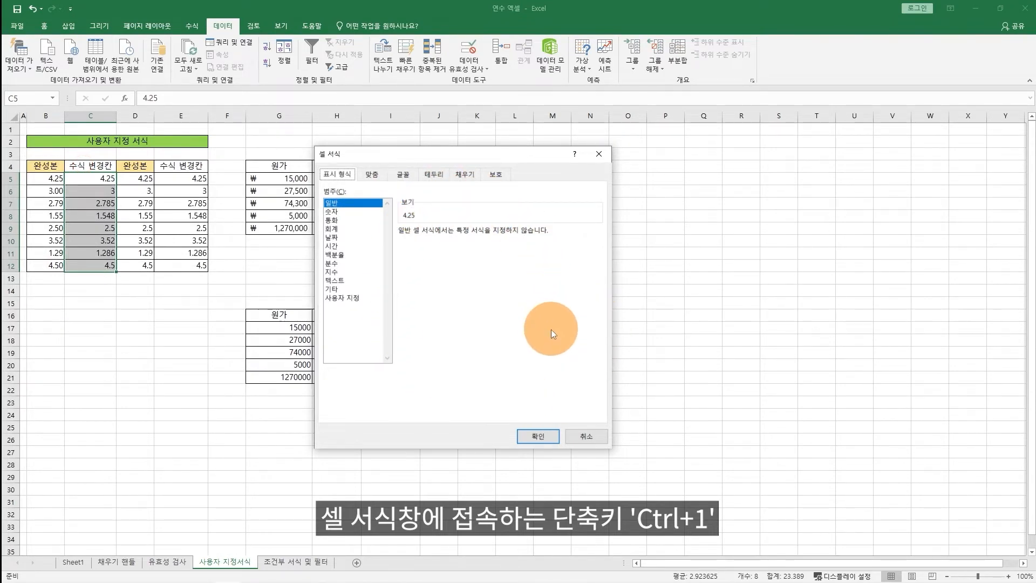
# Look through the number format categories from 일반 to 사용자 지정, including the decimal places option under 숫자.
pyautogui.click(338, 212)
pyautogui.click(339, 219)
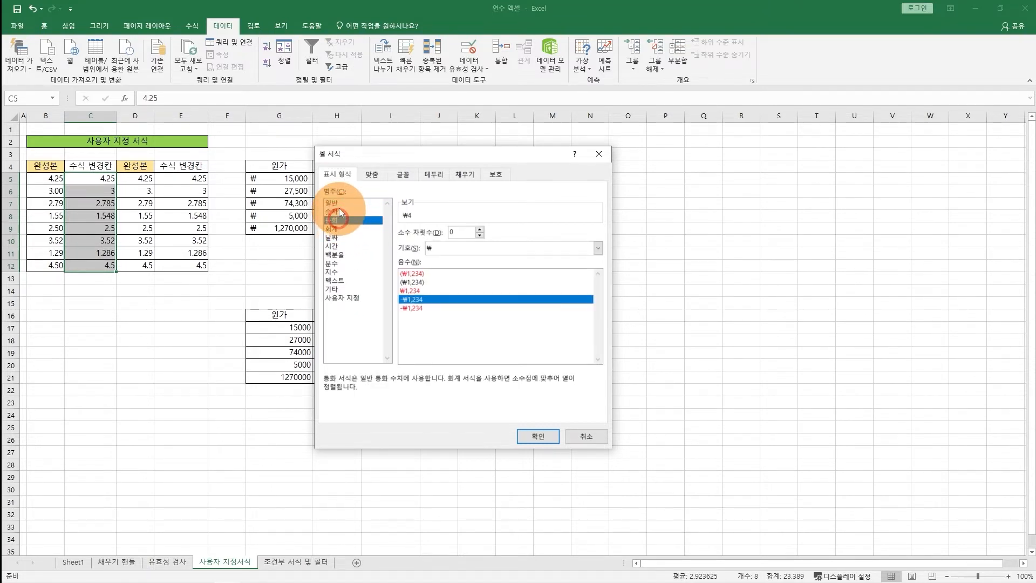
pyautogui.click(339, 211)
pyautogui.click(480, 228)
pyautogui.click(480, 229)
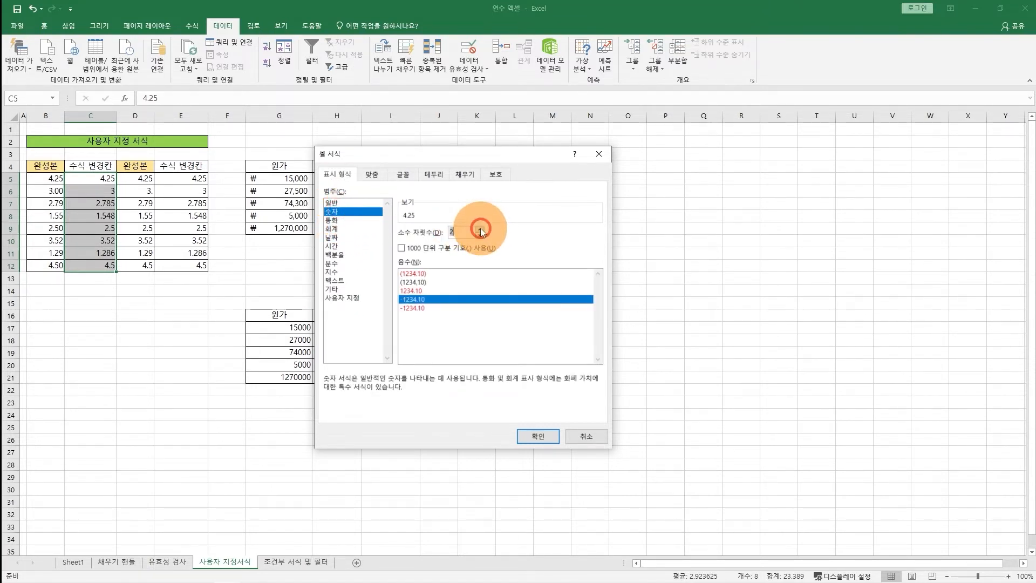
pyautogui.click(478, 236)
pyautogui.click(478, 235)
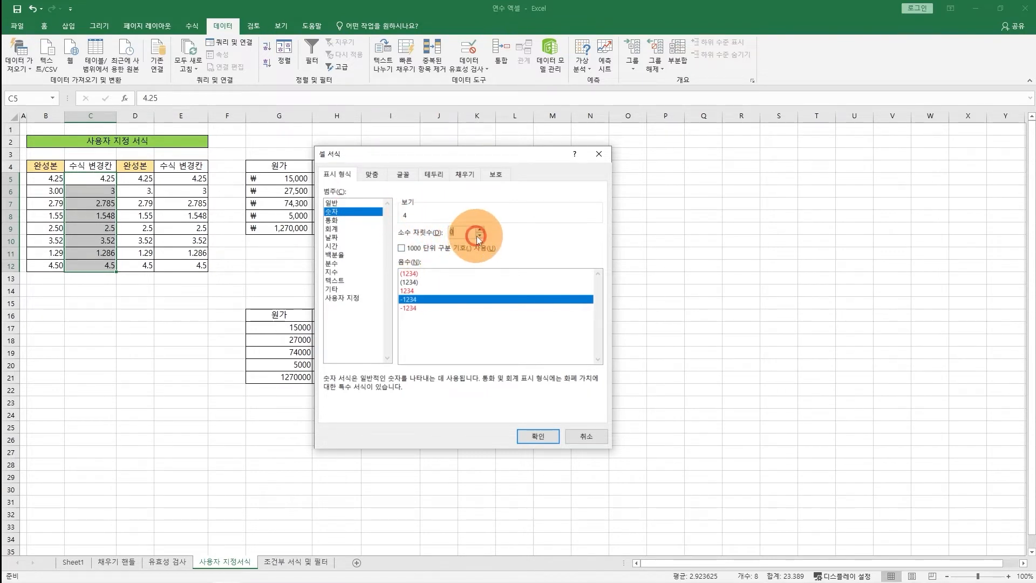
pyautogui.click(345, 231)
pyautogui.click(345, 237)
pyautogui.click(344, 243)
pyautogui.click(343, 254)
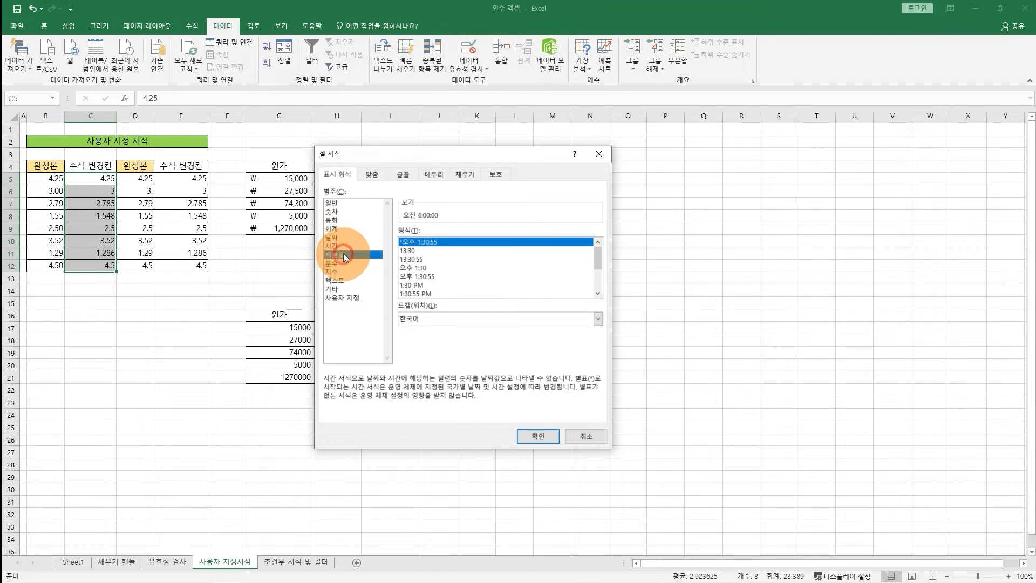
pyautogui.click(342, 263)
pyautogui.click(342, 272)
pyautogui.click(342, 280)
pyautogui.click(342, 298)
pyautogui.click(342, 288)
pyautogui.click(343, 298)
pyautogui.click(345, 203)
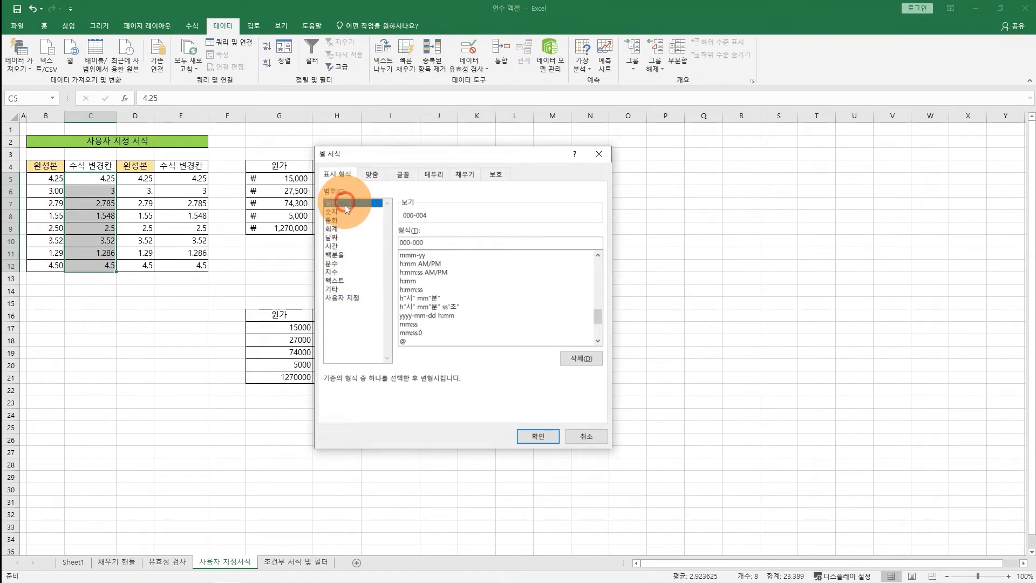
# Choose the 사용자 지정 number format category and clear its existing format code.
pyautogui.click(344, 298)
pyautogui.click(425, 240)
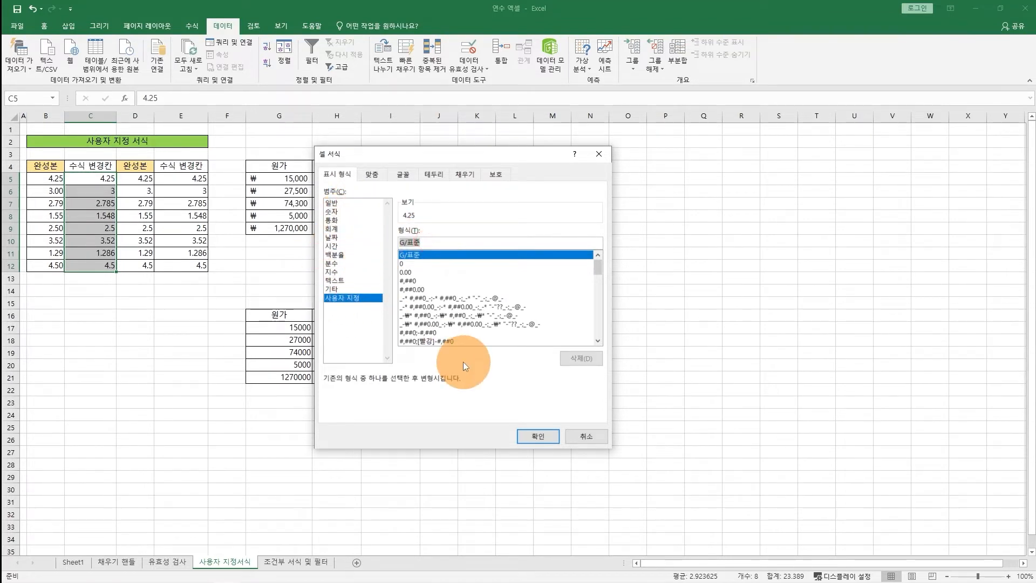
pyautogui.press('BackSpace')
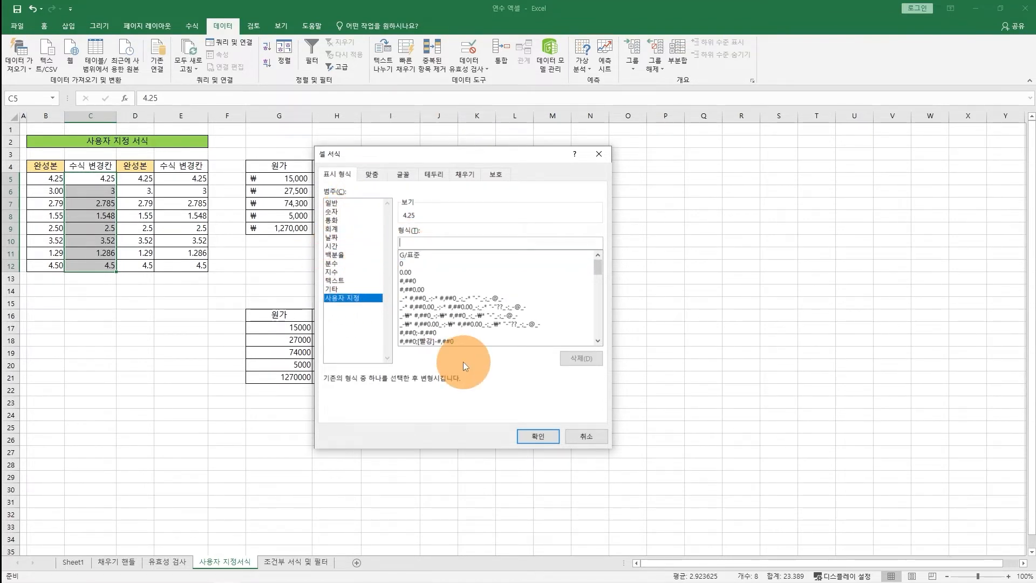
# Try out custom format codes to compare their previews: a long run of zeros, 0.00, and ############.
pyautogui.write('0')
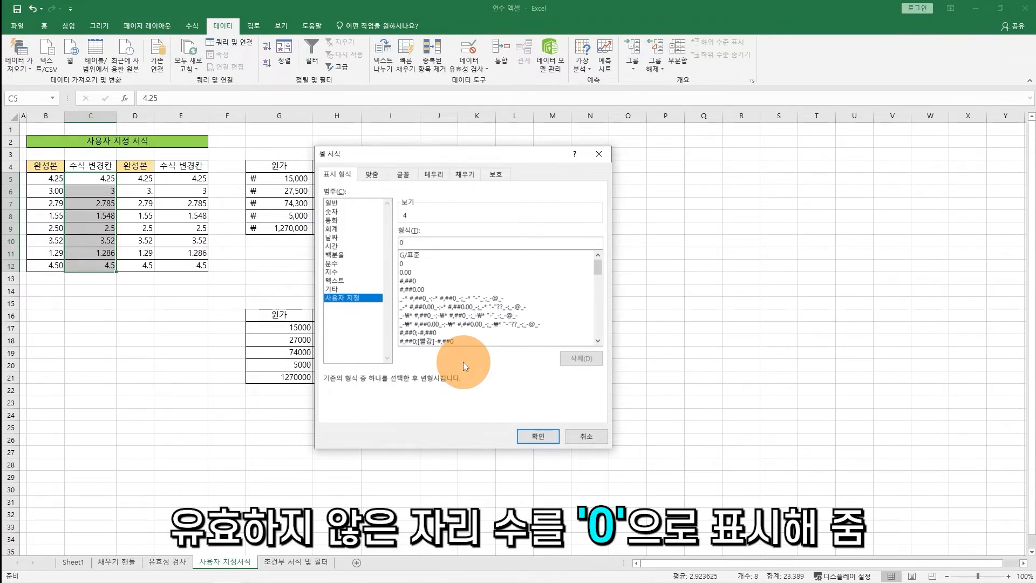
pyautogui.write('000000000000000')
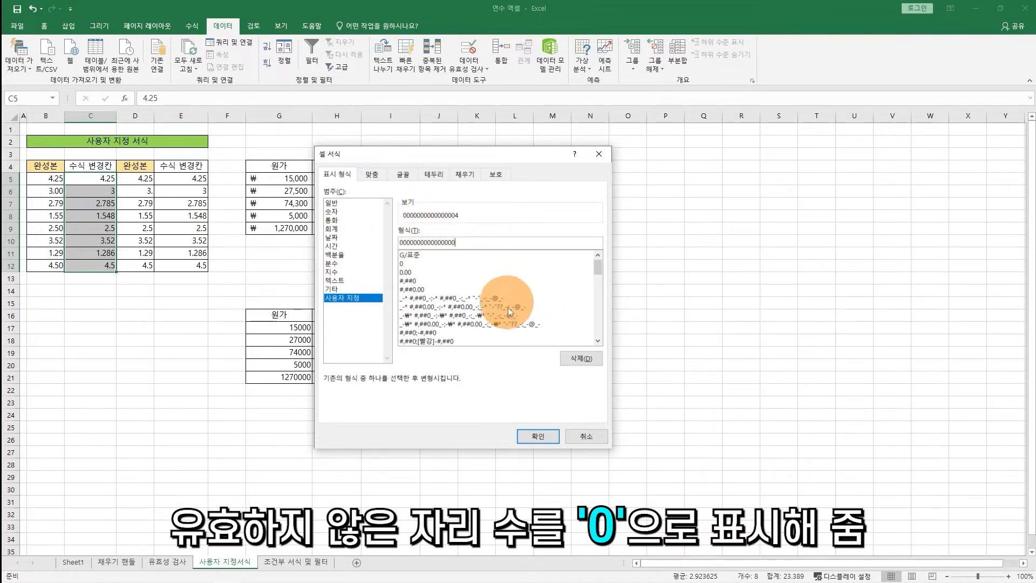
pyautogui.write('00000')
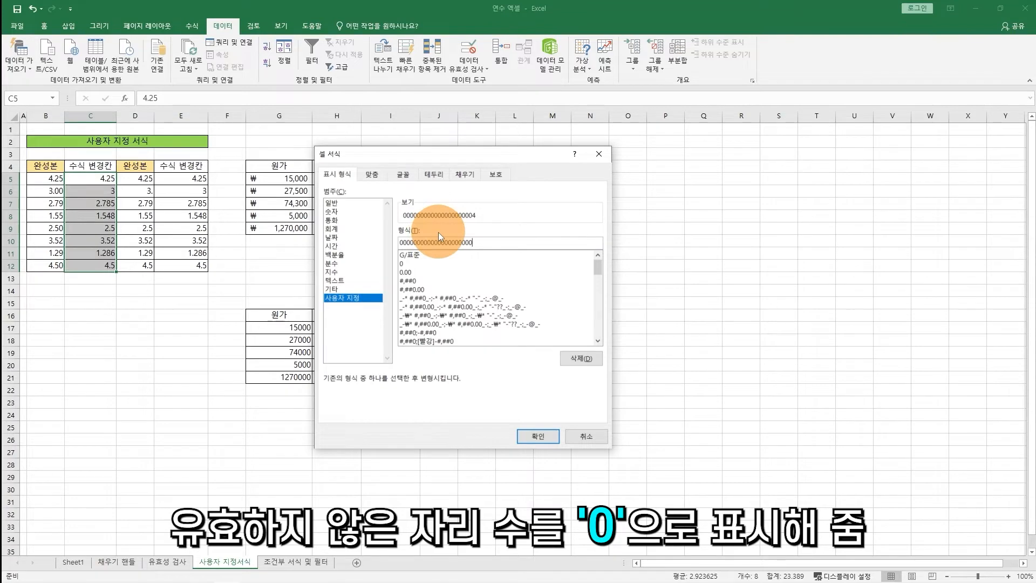
pyautogui.doubleClick(484, 242)
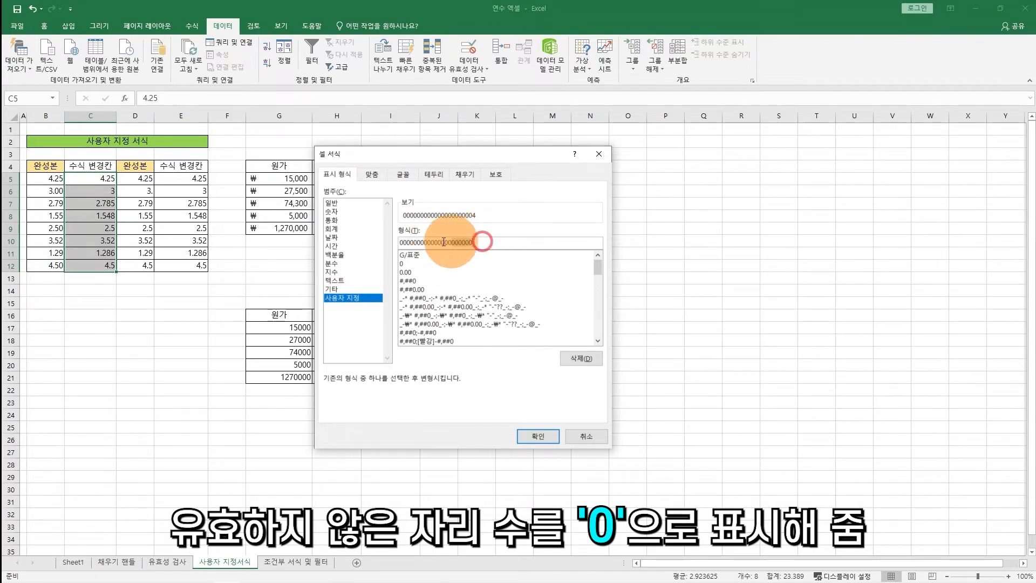
pyautogui.write('0.00')
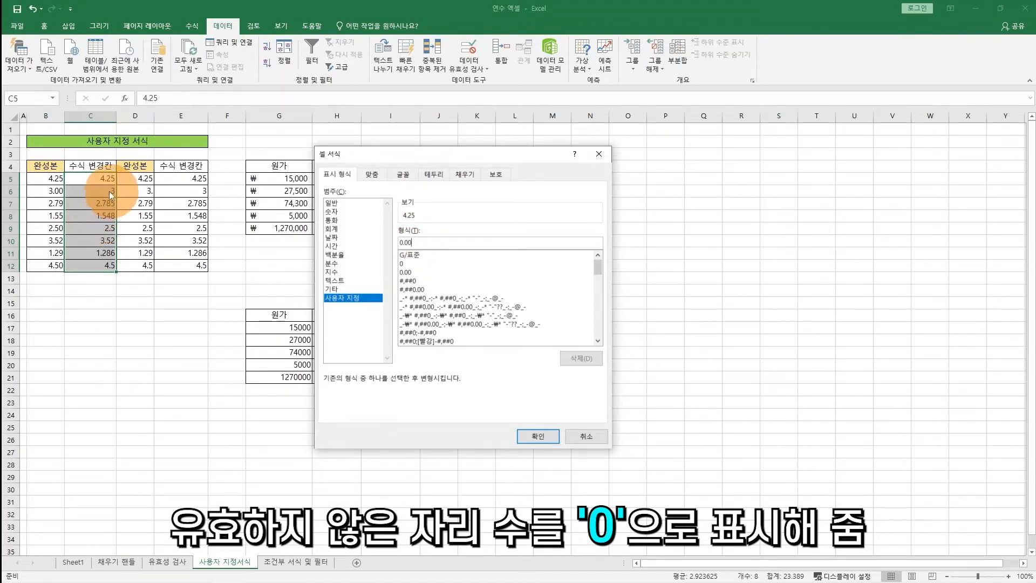
pyautogui.moveTo(457, 241); pyautogui.dragTo(361, 240)
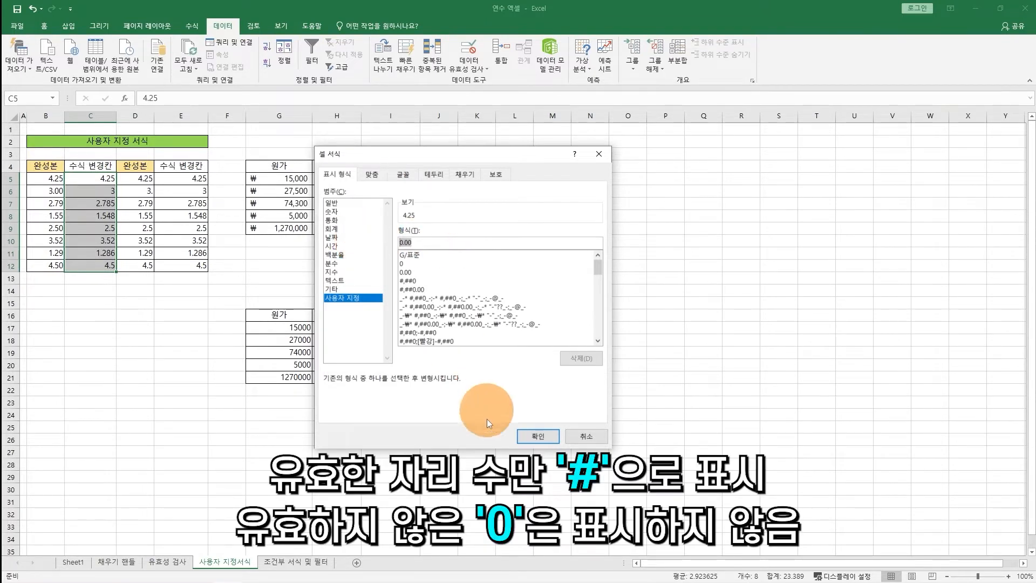
pyautogui.write('############')
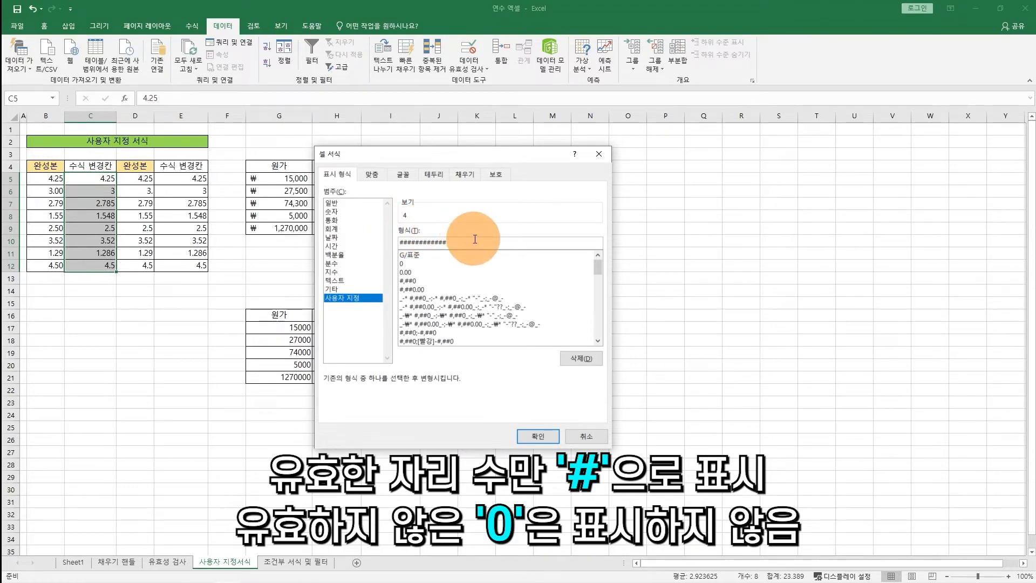
# Set the custom format code to 0.00 and apply it to C5:C12.
pyautogui.moveTo(458, 238); pyautogui.dragTo(364, 231)
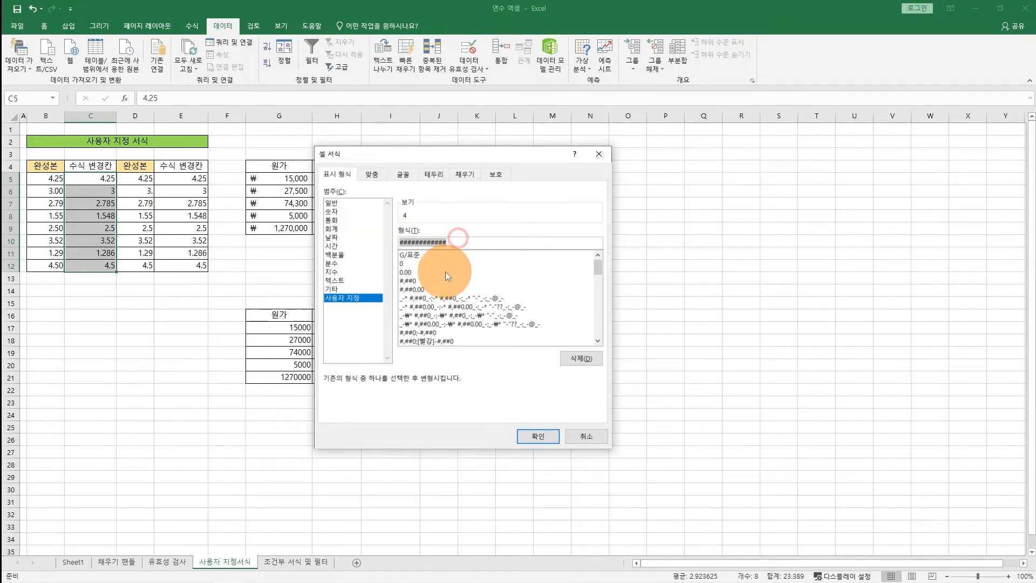
pyautogui.write('0.00')
pyautogui.press('Return')
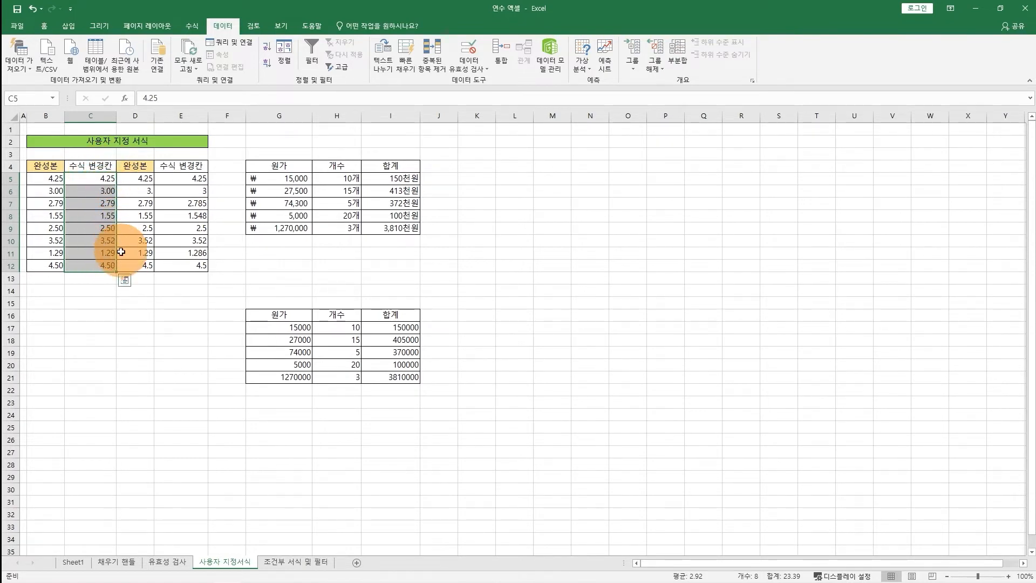
# Open the cell formatting dialog for E5:E12 with the 사용자 지정 category chosen, and move it clear of the data.
pyautogui.moveTo(183, 177); pyautogui.dragTo(187, 266)
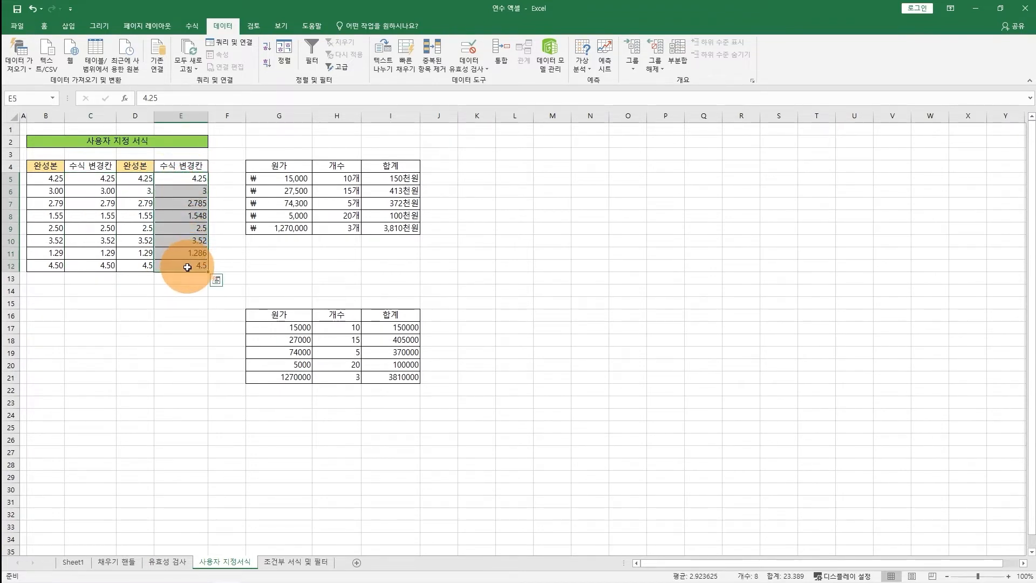
pyautogui.rightClick(184, 239)
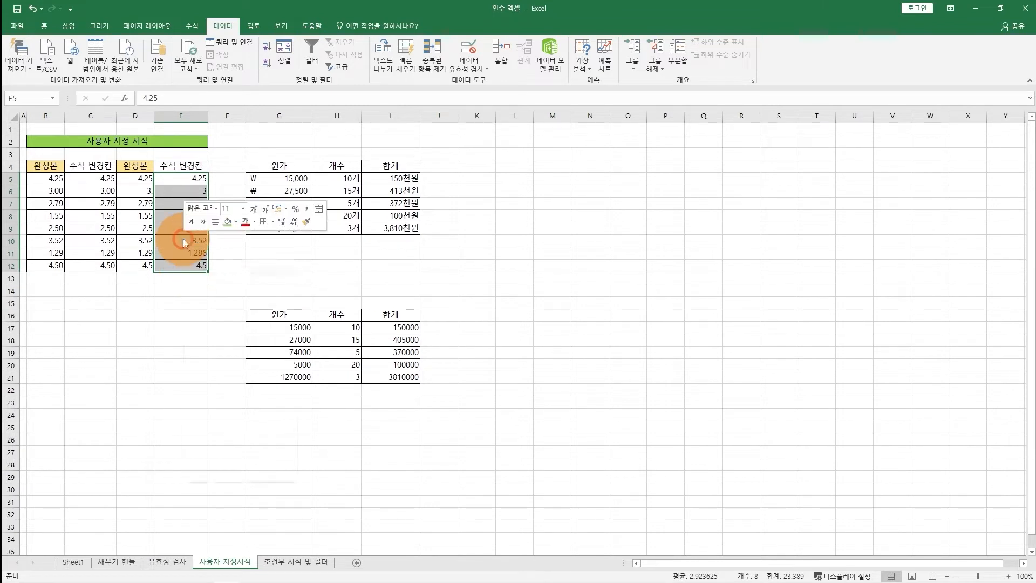
pyautogui.click(233, 422)
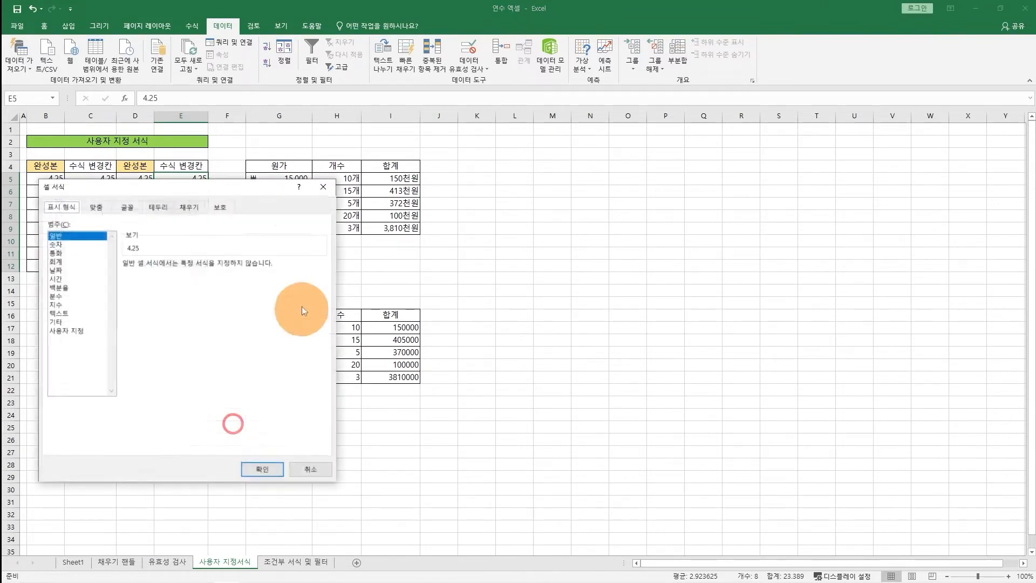
pyautogui.click(84, 331)
pyautogui.moveTo(166, 185); pyautogui.dragTo(494, 160)
# Set the custom format code to #.## and apply it to E5:E12.
pyautogui.click(481, 252)
pyautogui.write('#,##')
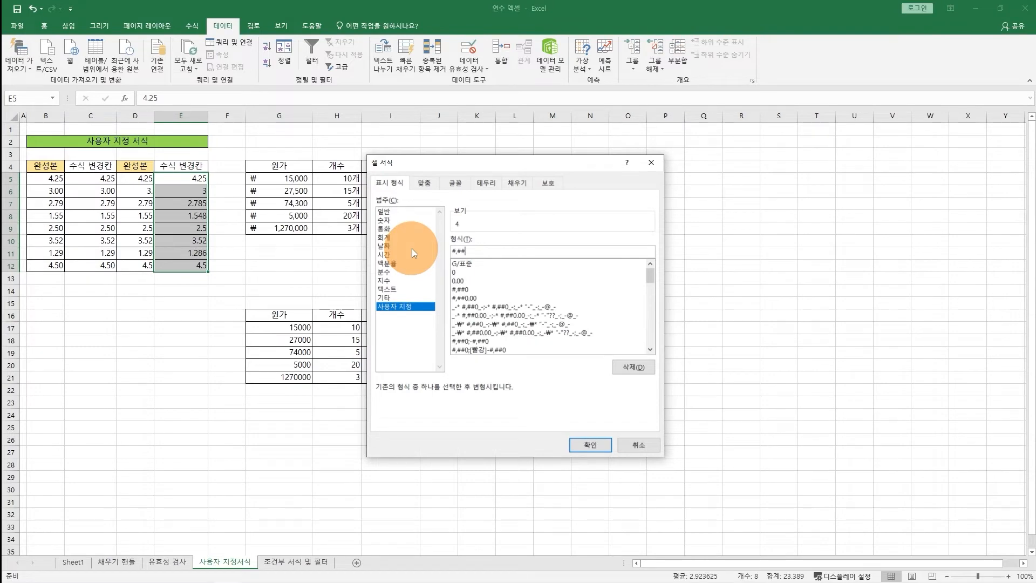
pyautogui.press('BackSpace')
pyautogui.press('BackSpace')
pyautogui.write('##')
pyautogui.press('Return')
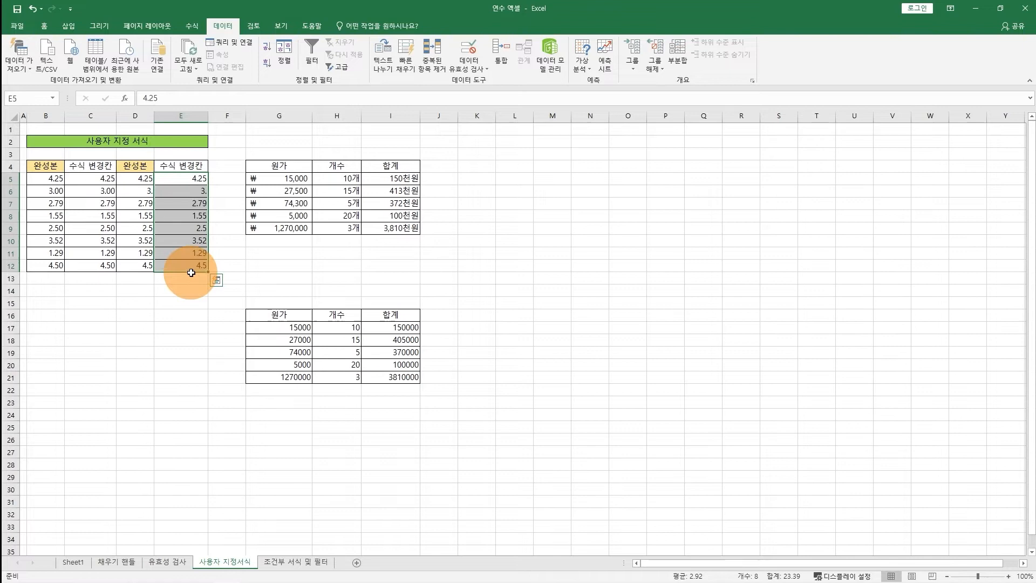
# Check the underlying contents of the first 원가, 개수 and 합계 cells (G5, H5, I5) in the formatted price table.
pyautogui.click(408, 203)
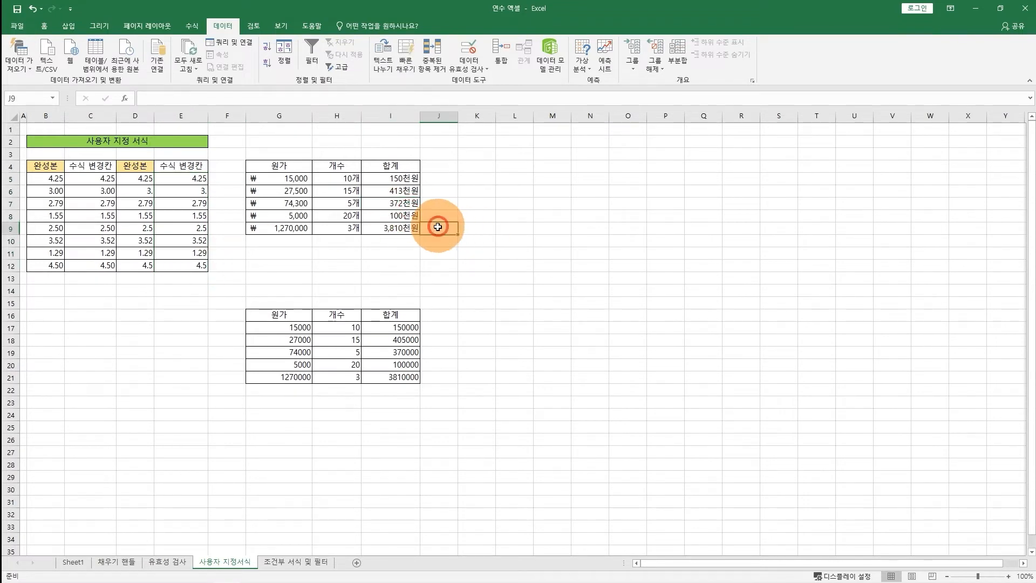
pyautogui.click(281, 181)
pyautogui.click(342, 182)
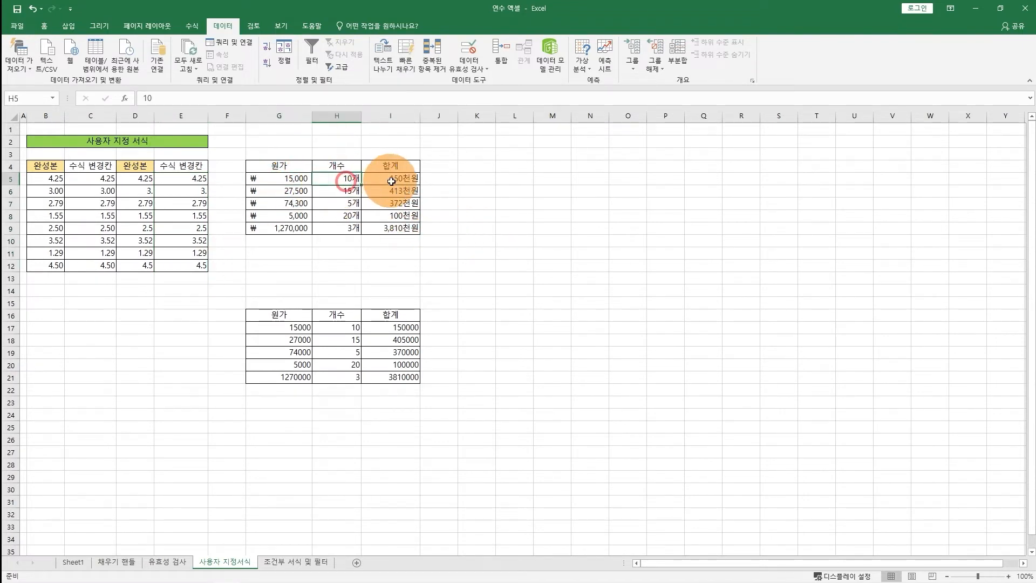
pyautogui.click(391, 182)
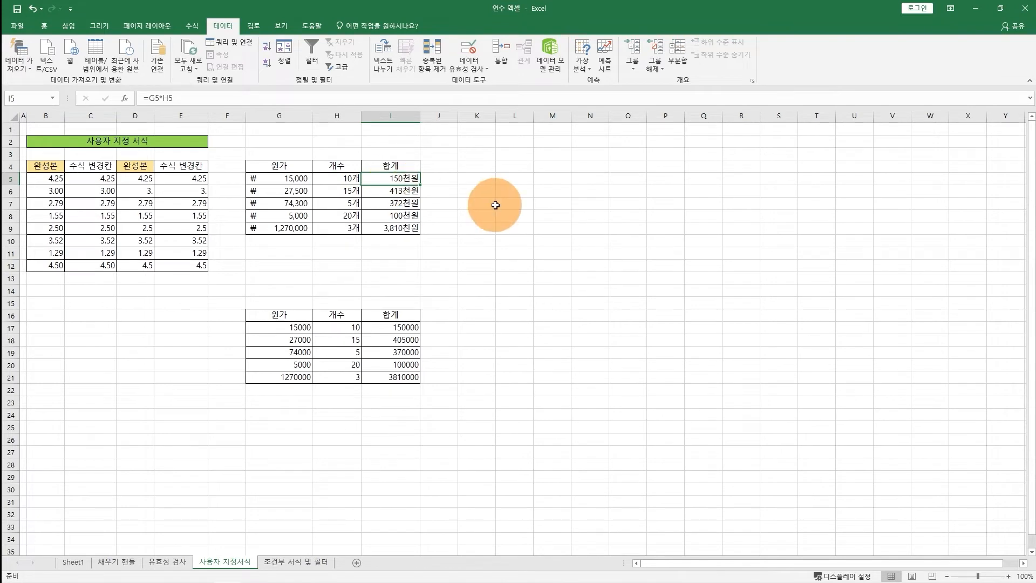
# Enter the sample values 10 in cell M9 and 5 in cell N9.
pyautogui.click(583, 239)
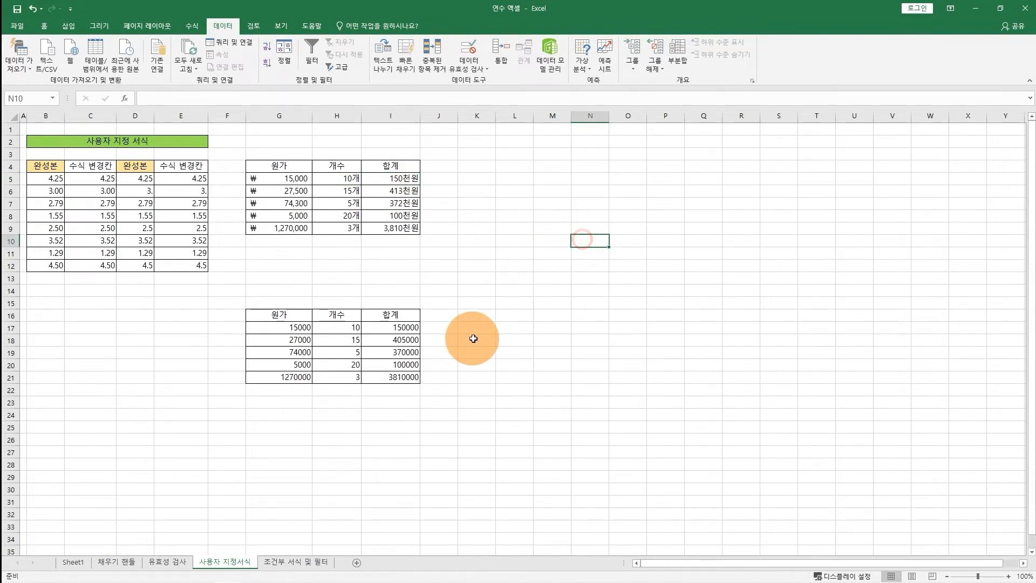
pyautogui.press('Up')
pyautogui.press('Left')
pyautogui.write('10')
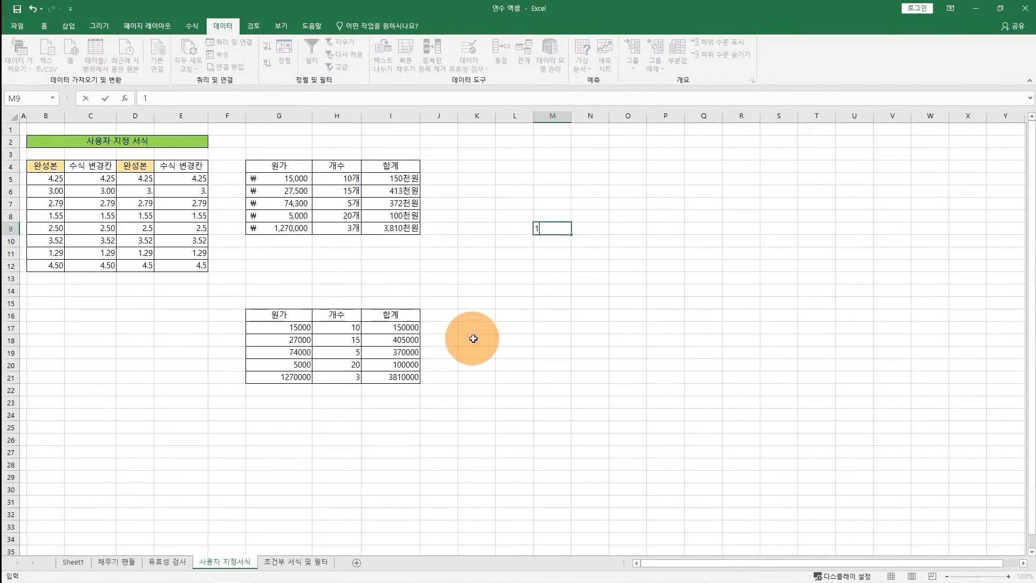
pyautogui.press('Tab')
pyautogui.write('5')
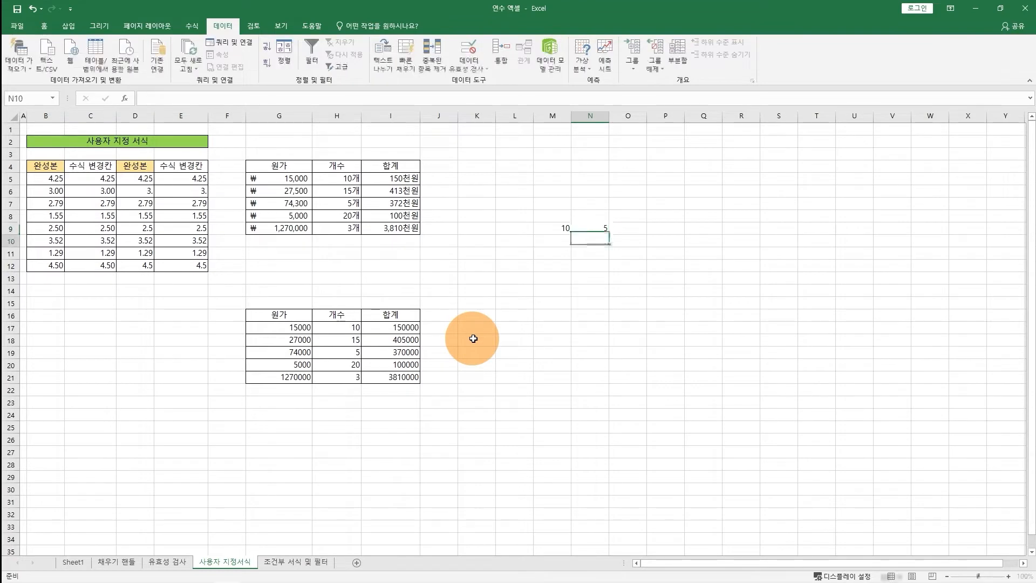
# Enter the formula =M9+N9 in cell O9 to add the two sample values.
pyautogui.press('Tab')
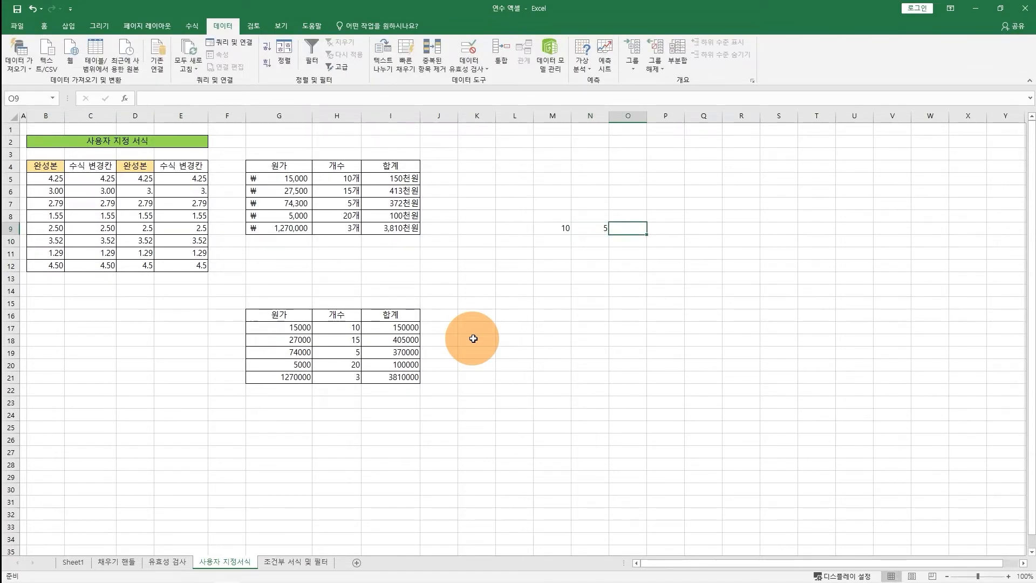
pyautogui.write('=')
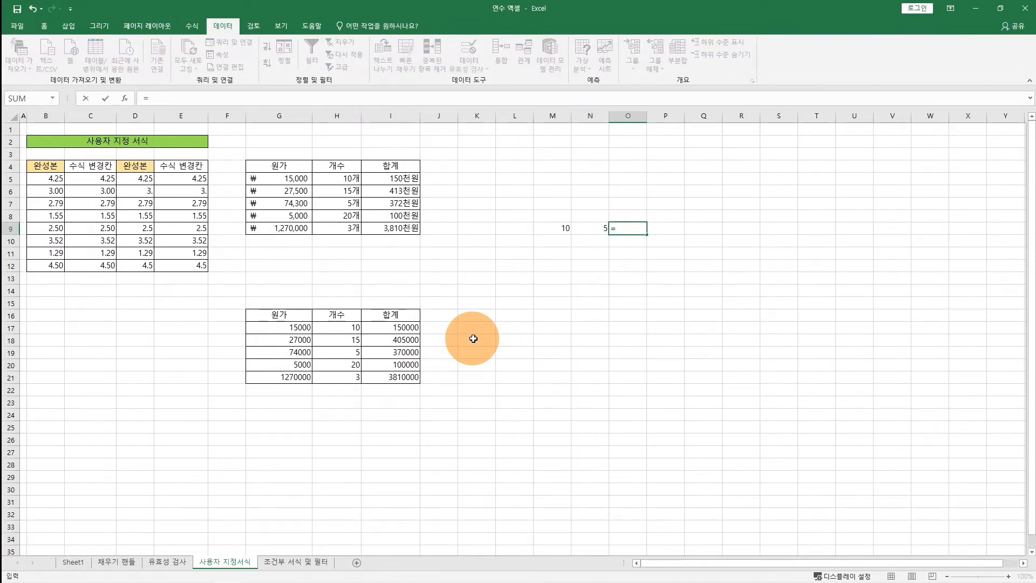
pyautogui.click(542, 229)
pyautogui.write('+')
pyautogui.click(596, 228)
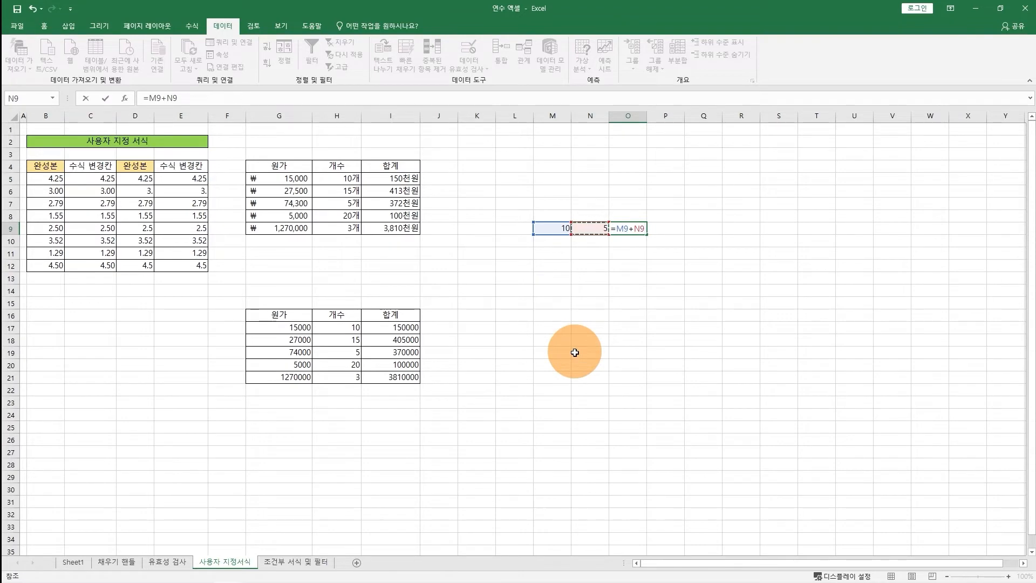
pyautogui.press('Return')
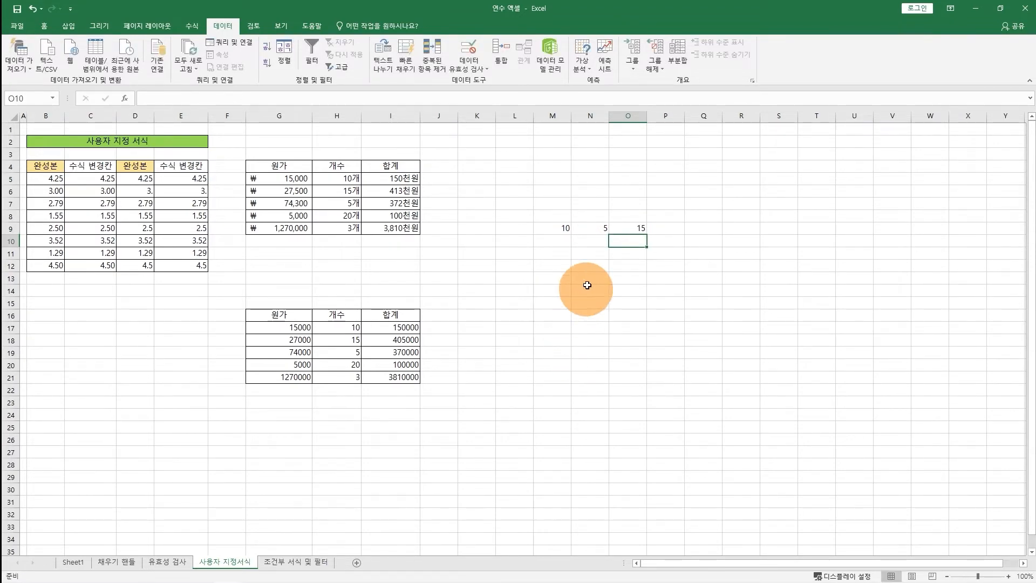
# Append the unit 개 directly to the sample value in N9 so that it reads 5개.
pyautogui.click(585, 226)
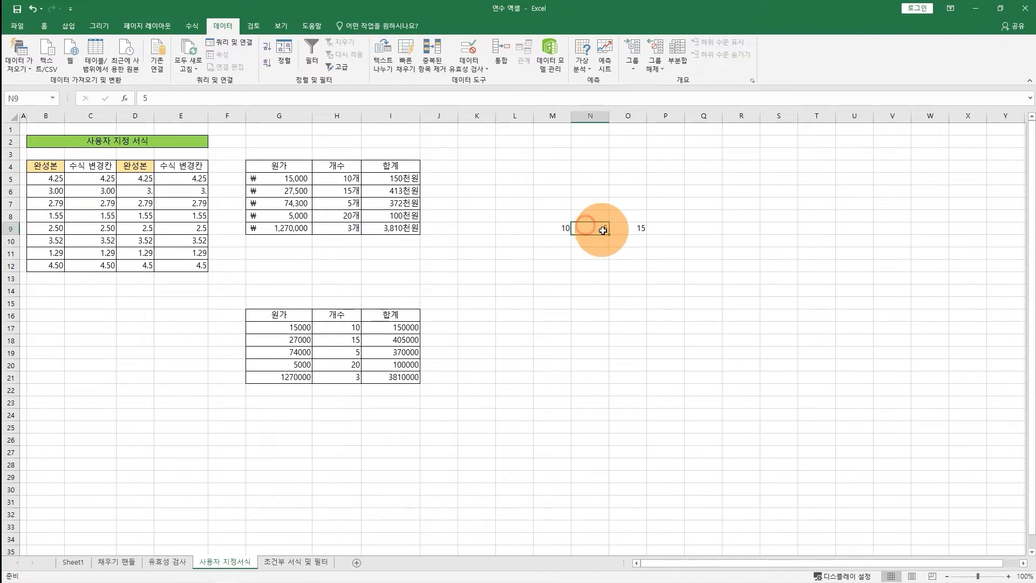
pyautogui.doubleClick(601, 229)
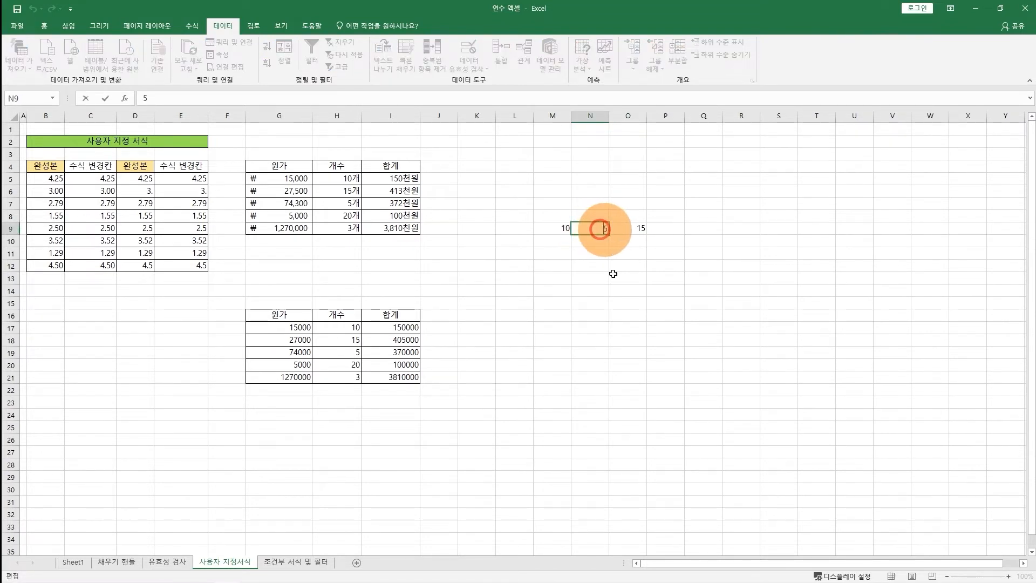
pyautogui.write('개')
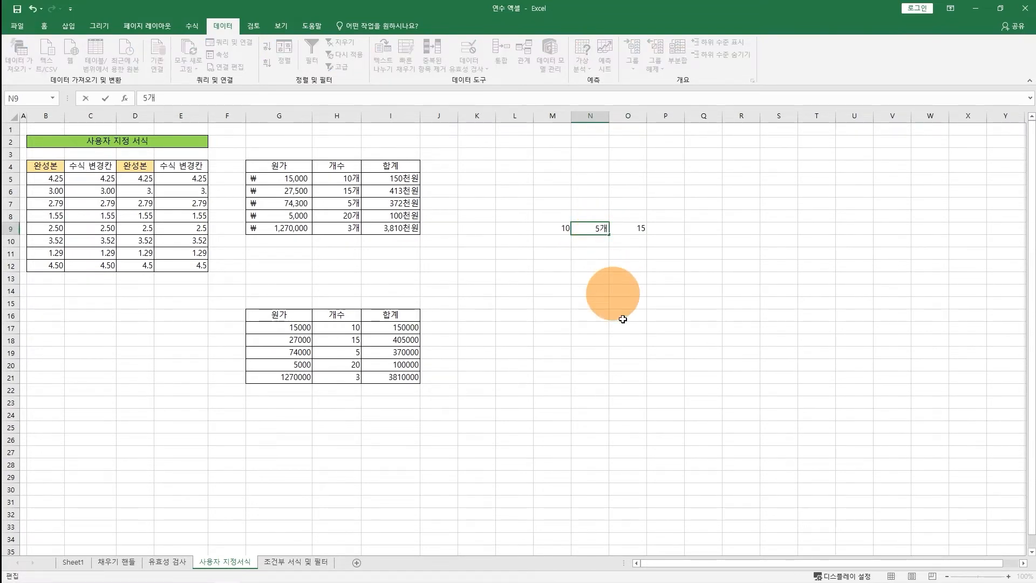
pyautogui.press('Return')
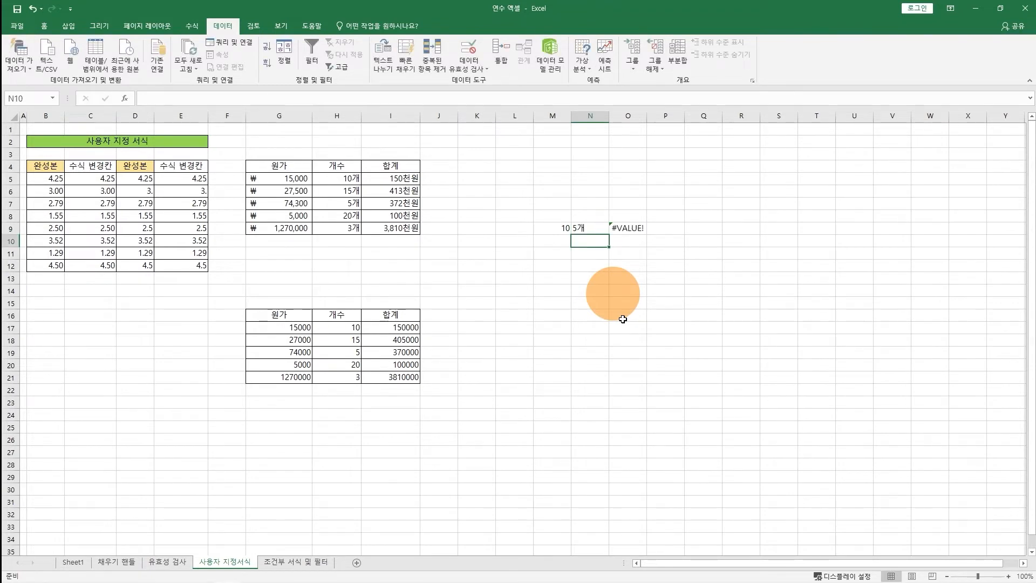
# Check the contents of N9 and the cells referenced by the formula in O9.
pyautogui.doubleClick(588, 227)
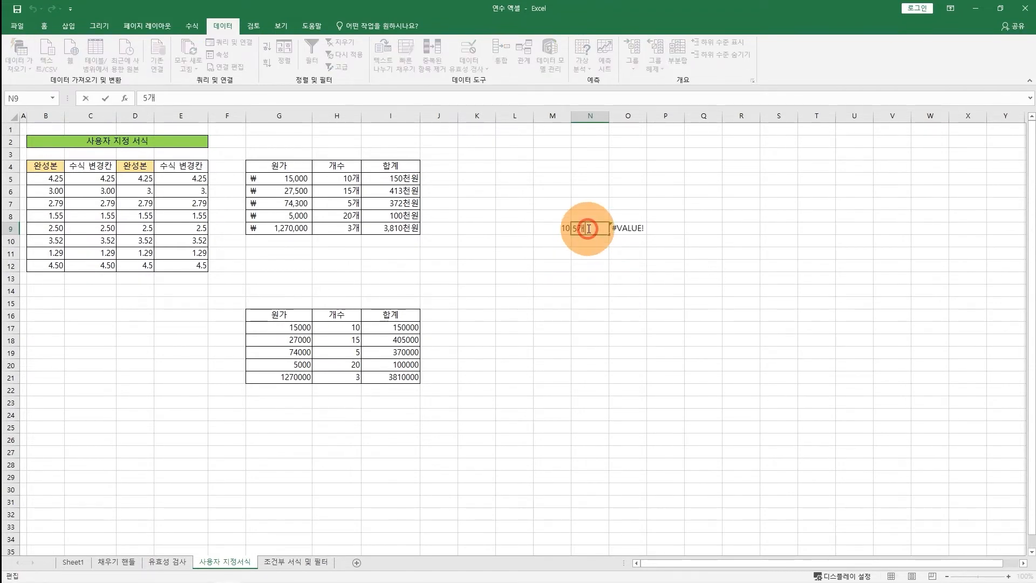
pyautogui.click(625, 229)
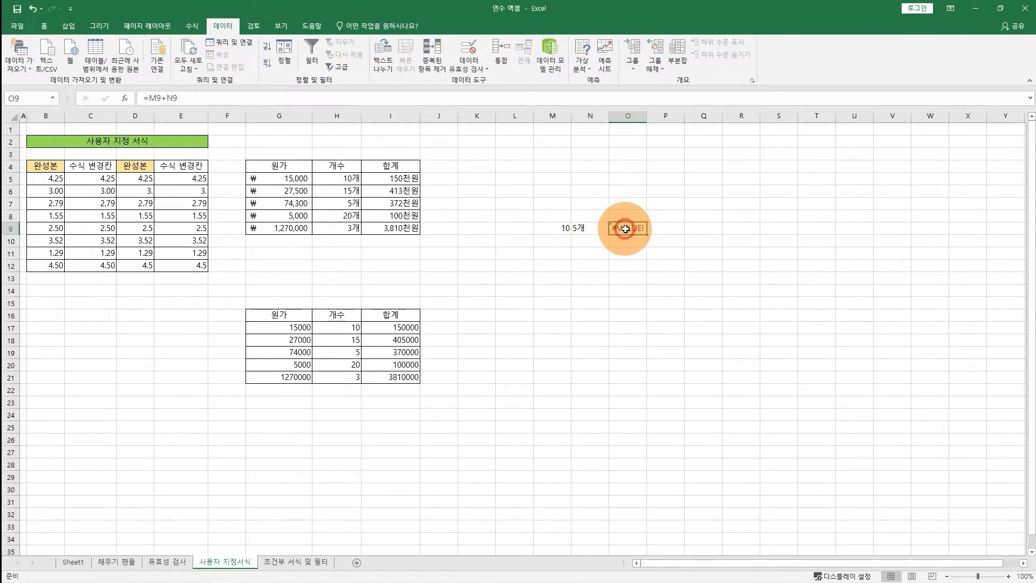
pyautogui.doubleClick(626, 229)
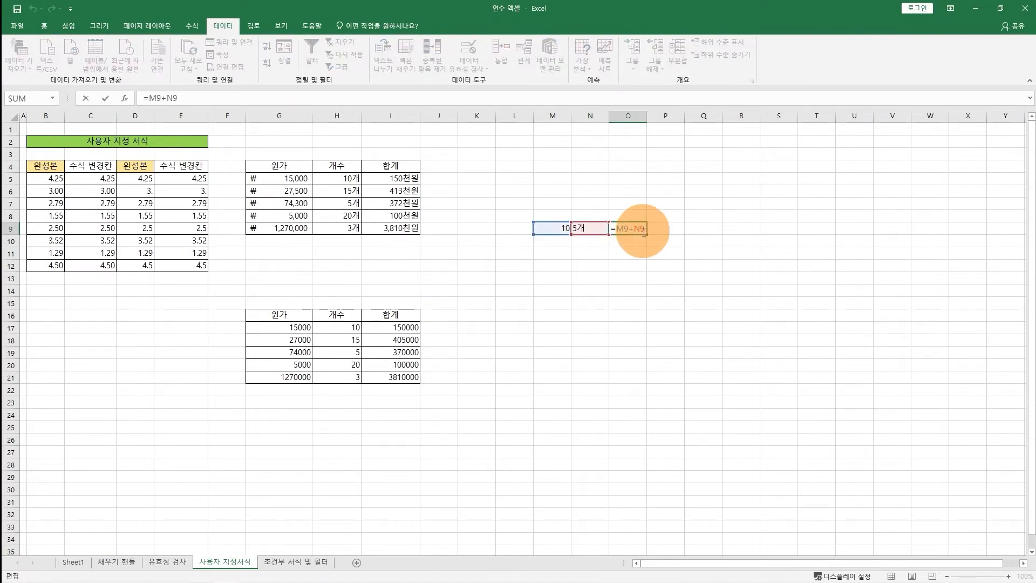
pyautogui.press('Escape')
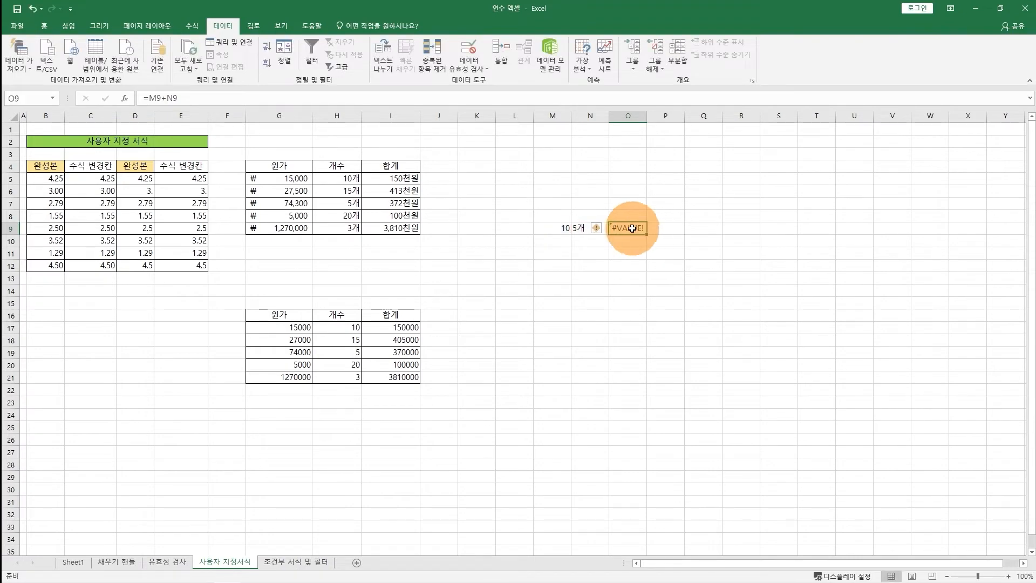
# Undo the sample entries in N9 and O9, and clear the sample value in M9.
pyautogui.hotkey('ctrl', 'z')
pyautogui.hotkey('ctrl', 'z')
pyautogui.click(556, 230)
pyautogui.press('Delete')
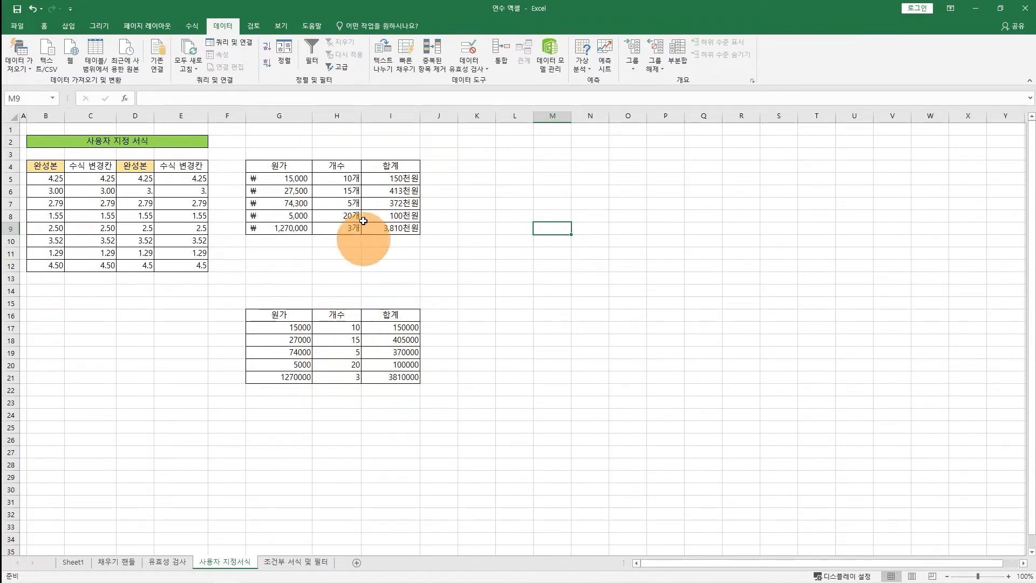
# Try 10개 as directly entered text in the first 개수 cell, H17, and restore the plain number 10.
pyautogui.click(355, 329)
pyautogui.doubleClick(356, 329)
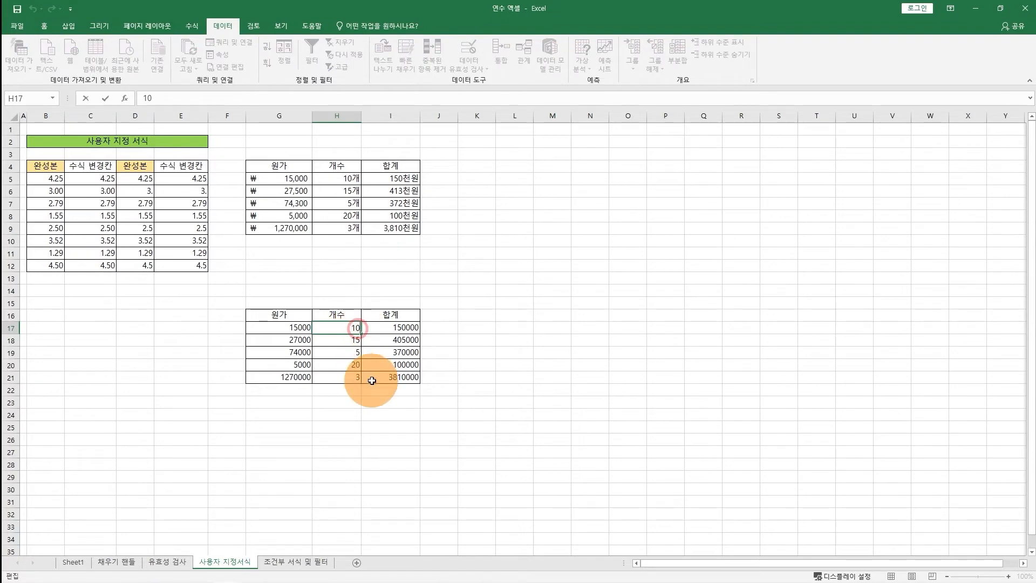
pyautogui.write('개')
pyautogui.press('Return')
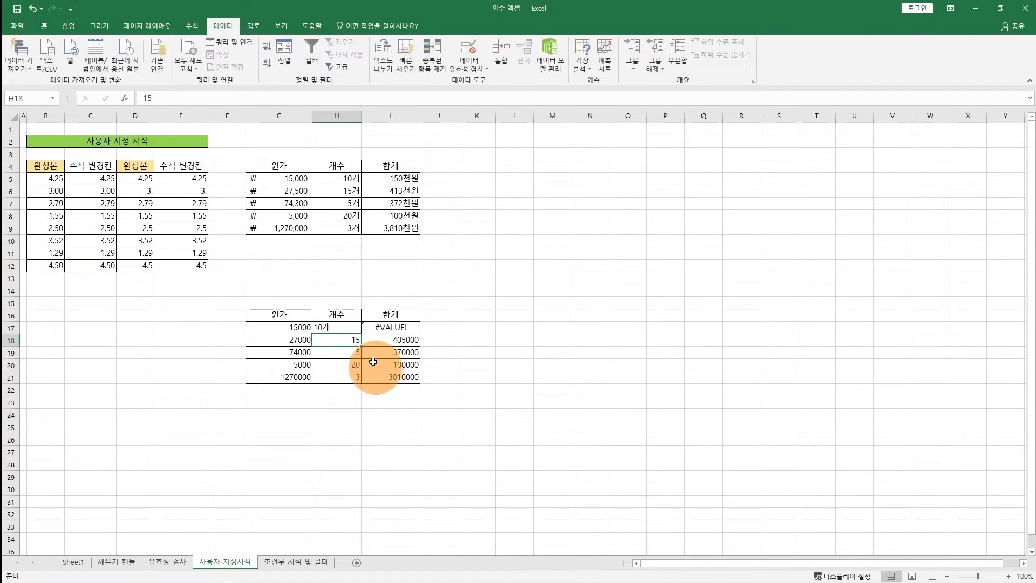
pyautogui.doubleClick(350, 327)
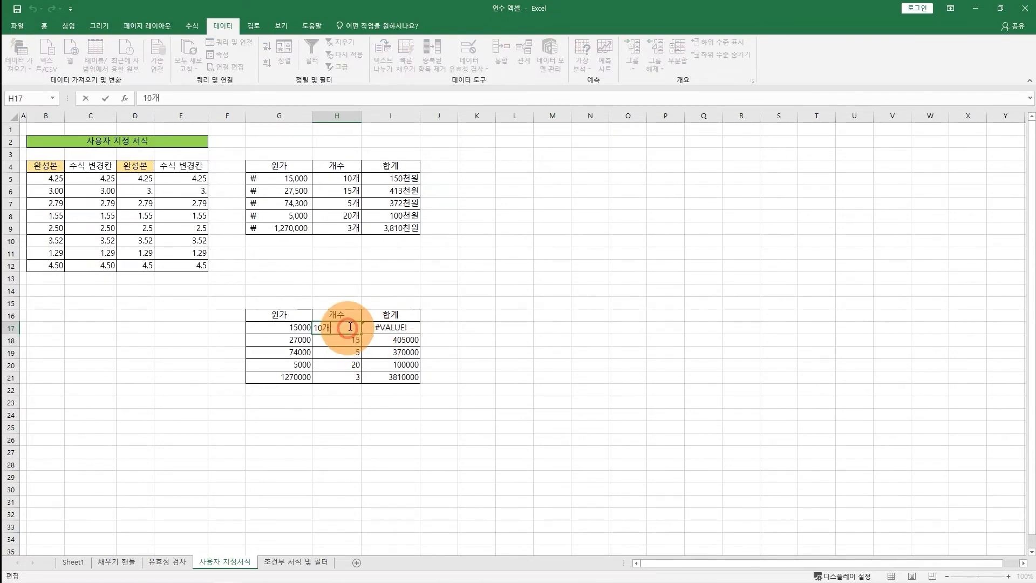
pyautogui.press('BackSpace')
pyautogui.press('Return')
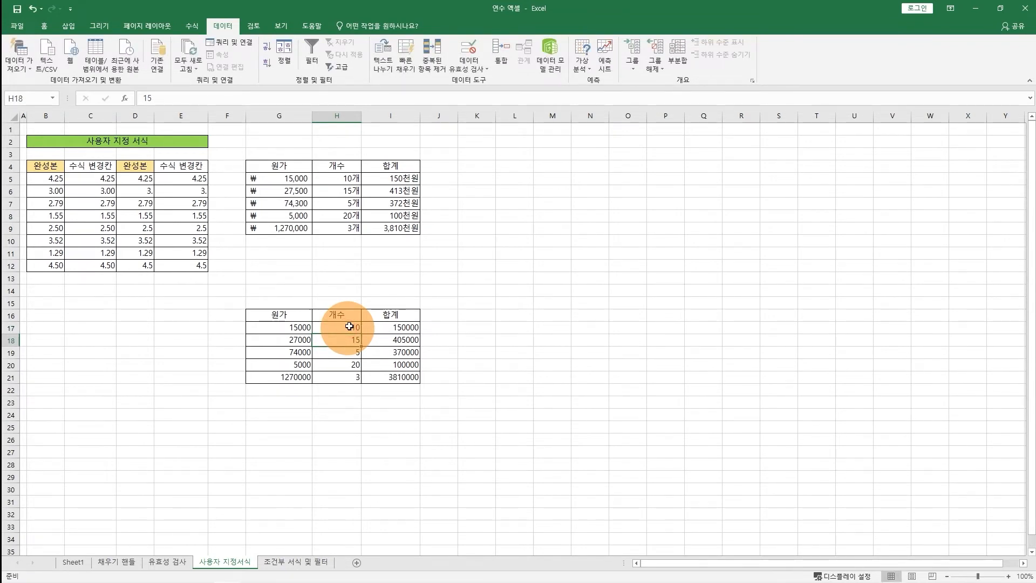
# Apply the 사용자 지정 number format 0"개" to the 개수 values in H17:H21.
pyautogui.moveTo(342, 328); pyautogui.dragTo(345, 378)
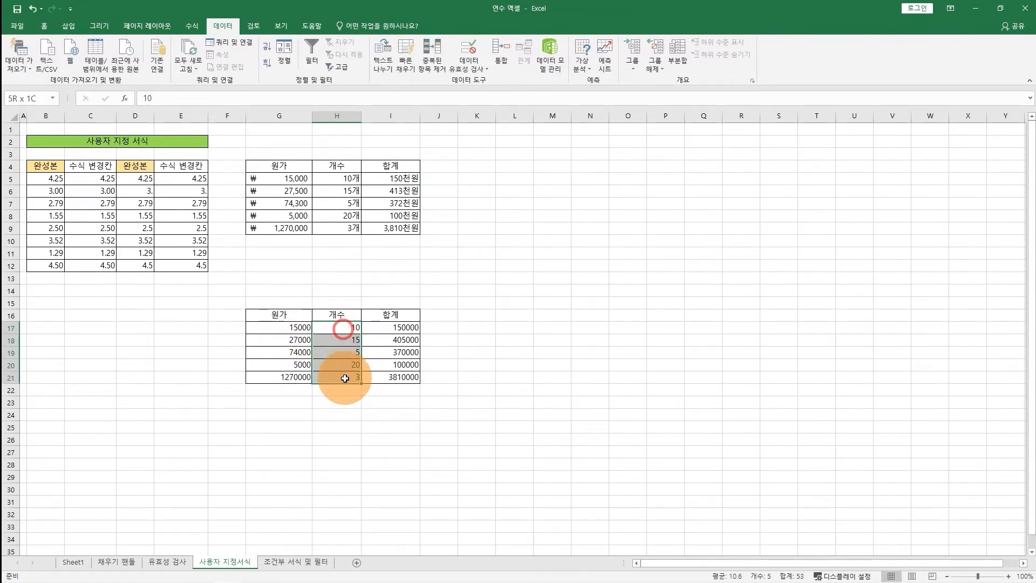
pyautogui.rightClick(344, 378)
pyautogui.click(375, 318)
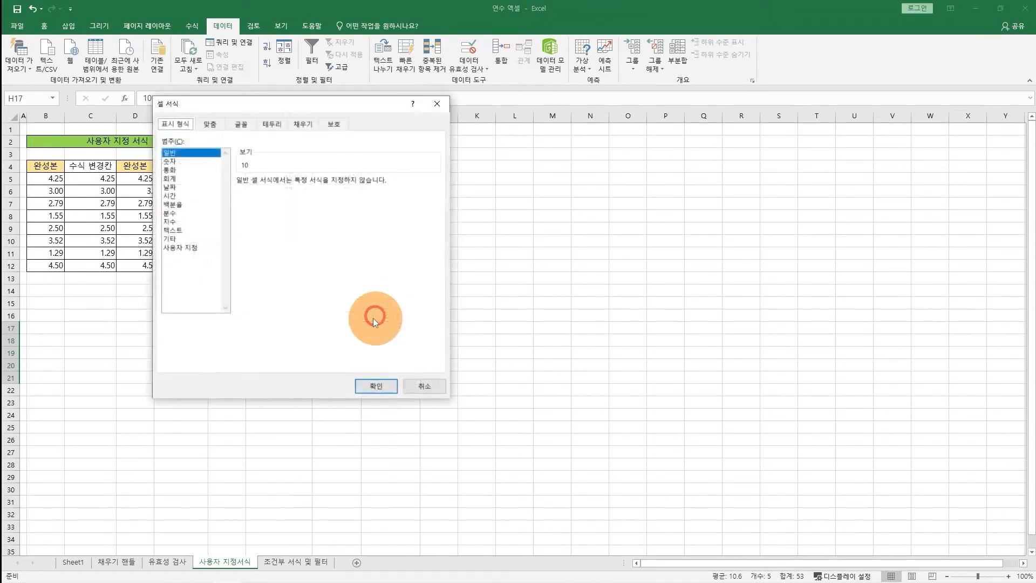
pyautogui.moveTo(277, 107); pyautogui.dragTo(563, 110)
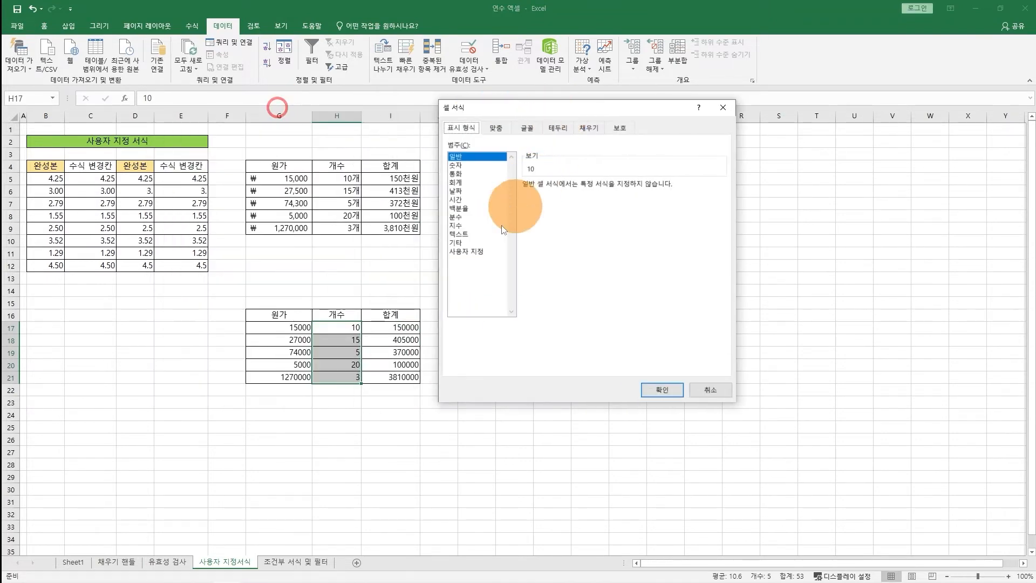
pyautogui.click(465, 251)
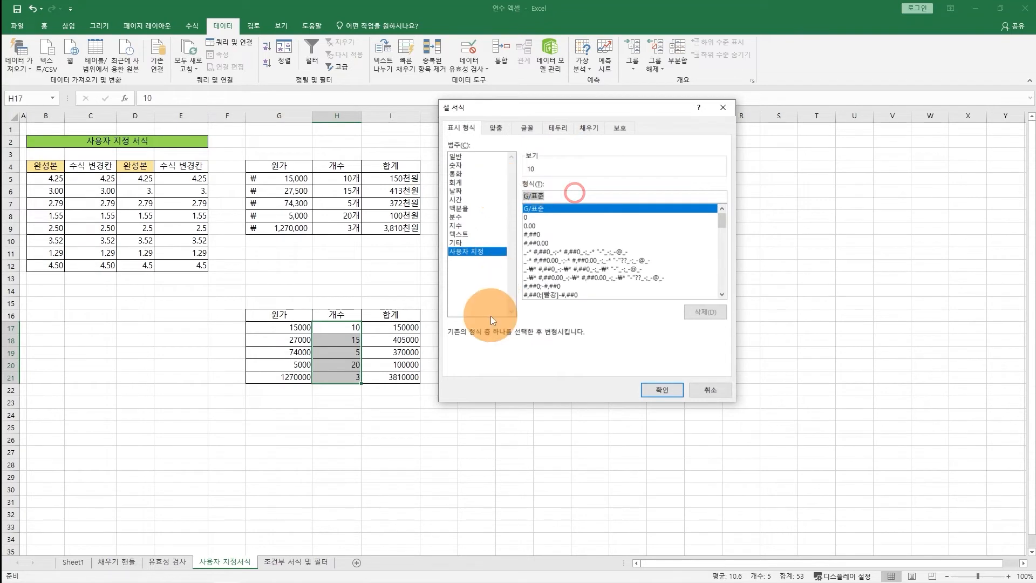
pyautogui.write('0')
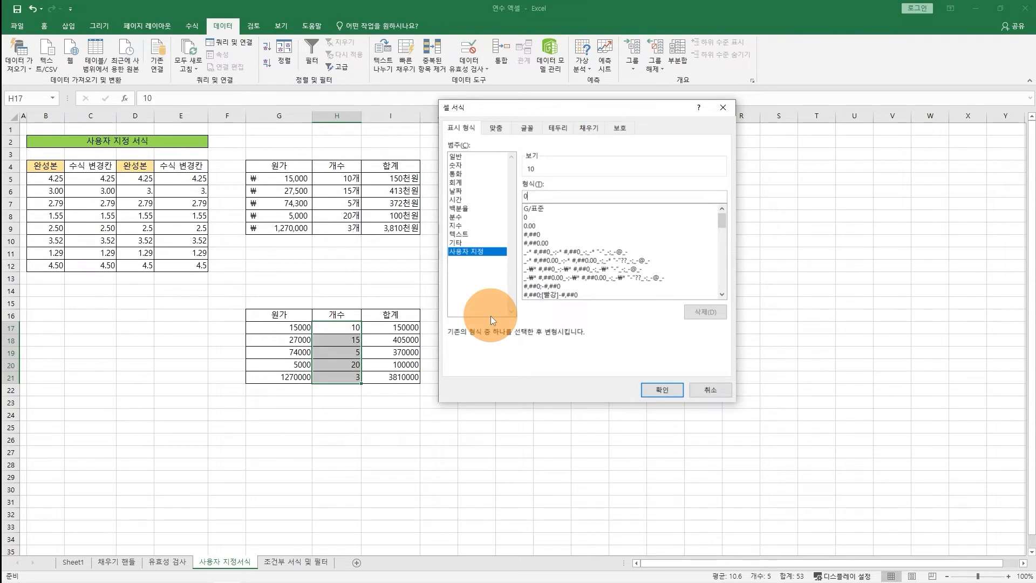
pyautogui.write('"개"')
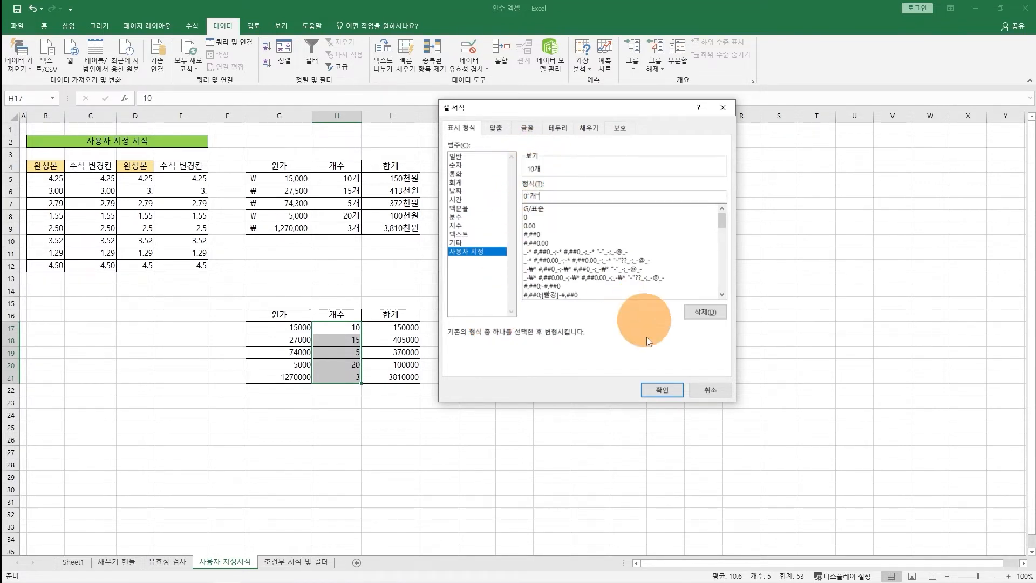
pyautogui.click(665, 385)
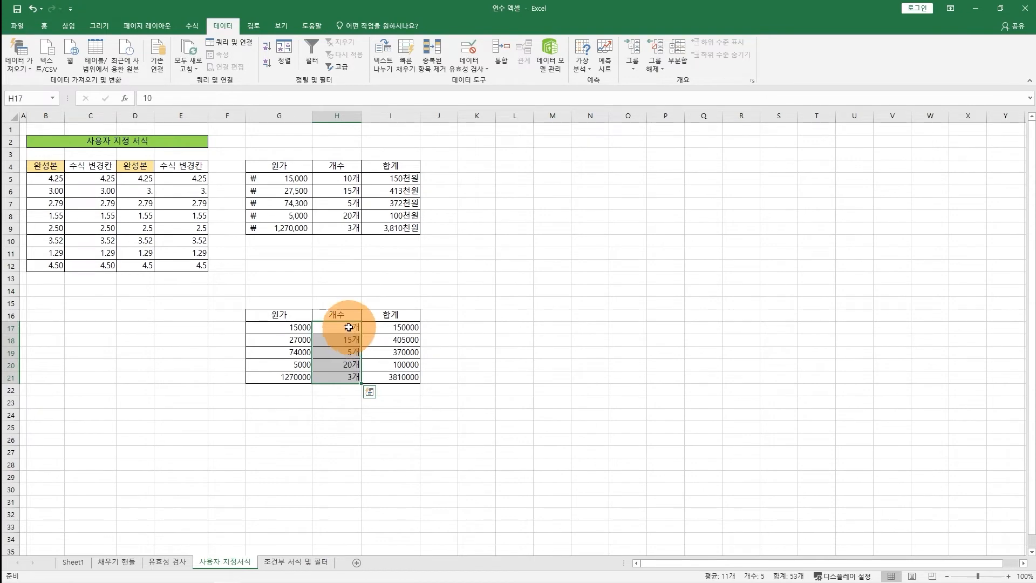
# Apply the 회계 number format with the ₩ symbol and 0 decimal places to the 원가 values in G17:G21.
pyautogui.moveTo(284, 327); pyautogui.dragTo(286, 377)
pyautogui.rightClick(286, 376)
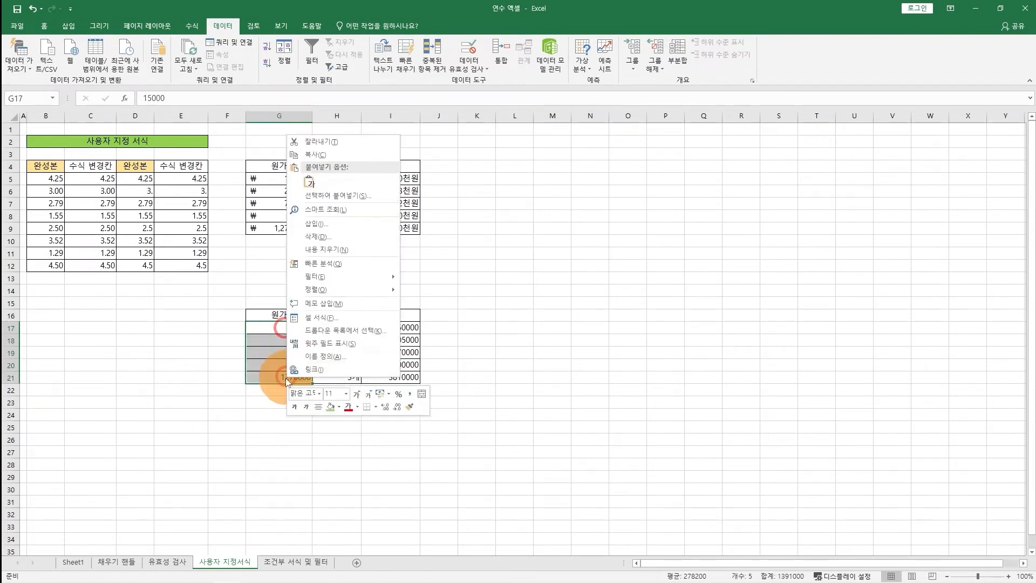
pyautogui.click(322, 325)
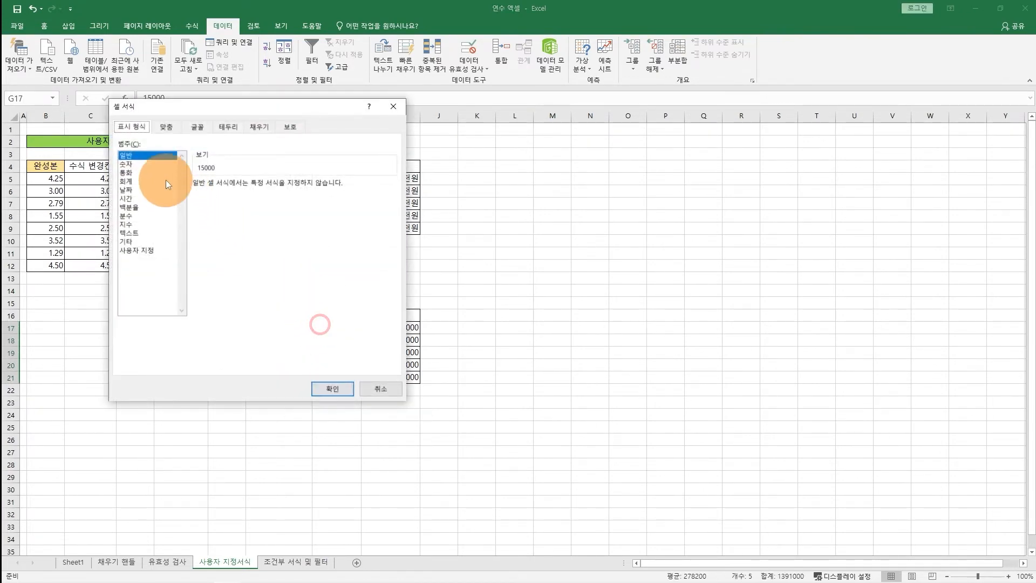
pyautogui.click(147, 172)
pyautogui.click(152, 182)
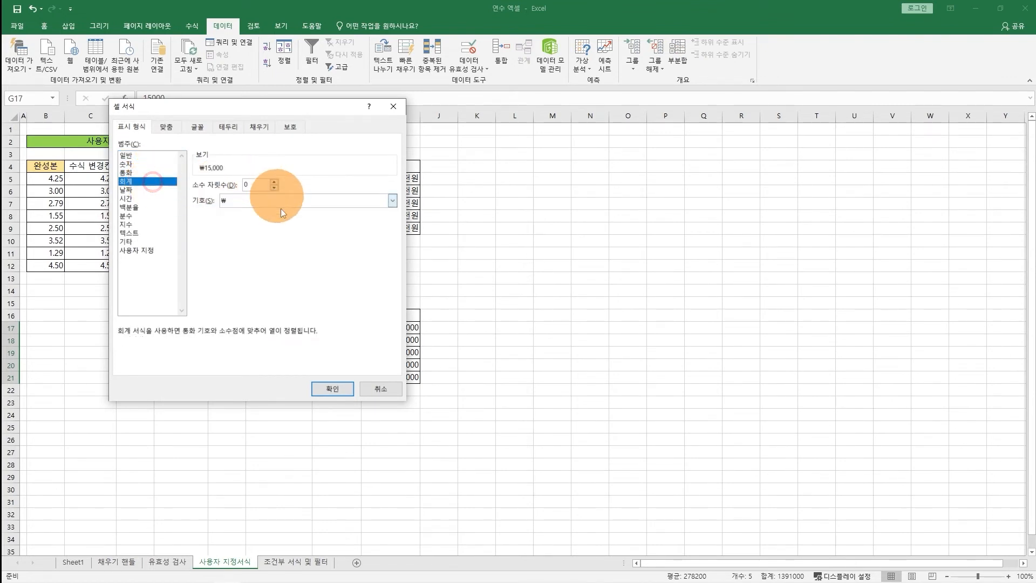
pyautogui.click(332, 388)
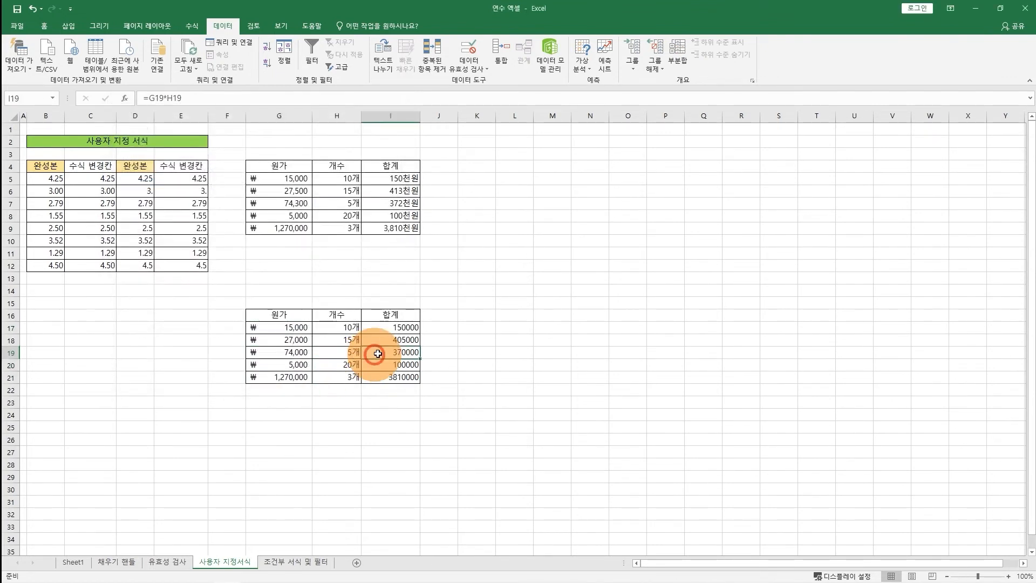
# Apply the 사용자 지정 number format #,### to the 합계 values in I17:I21.
pyautogui.click(386, 353)
pyautogui.moveTo(403, 327); pyautogui.dragTo(407, 377)
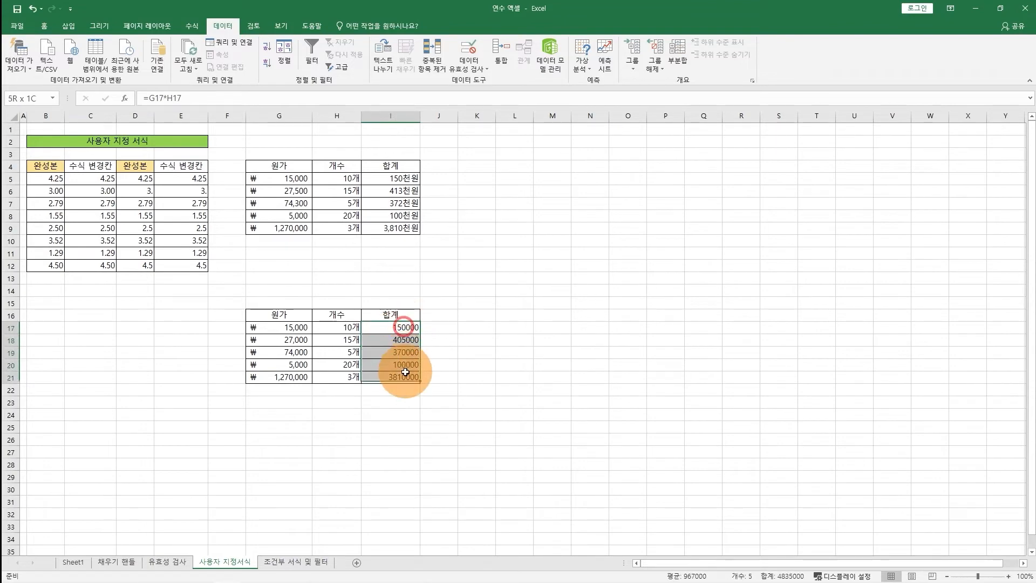
pyautogui.rightClick(406, 376)
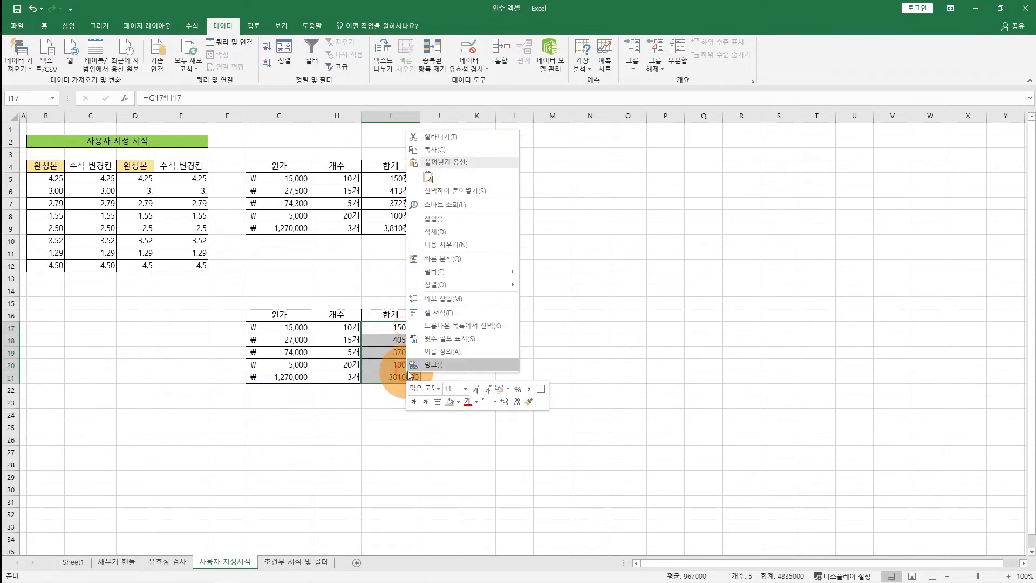
pyautogui.click(439, 313)
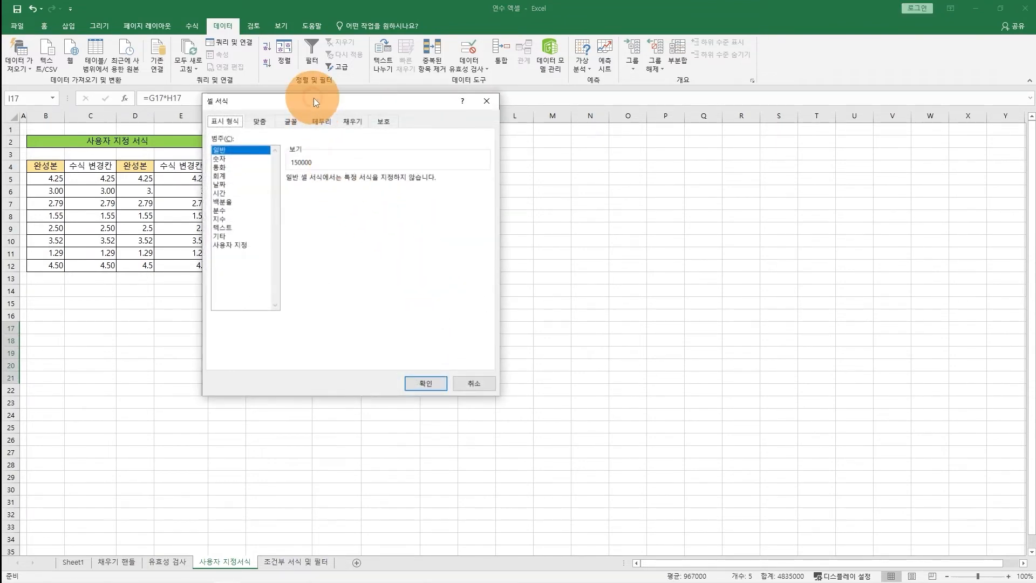
pyautogui.moveTo(312, 98); pyautogui.dragTo(580, 109)
pyautogui.click(510, 255)
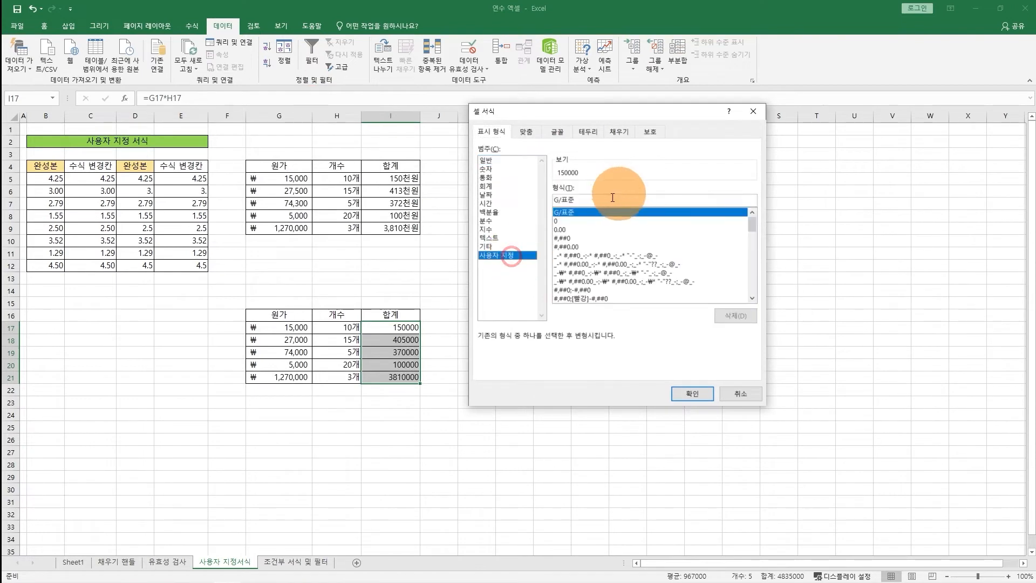
pyautogui.doubleClick(609, 198)
pyautogui.write('#,###')
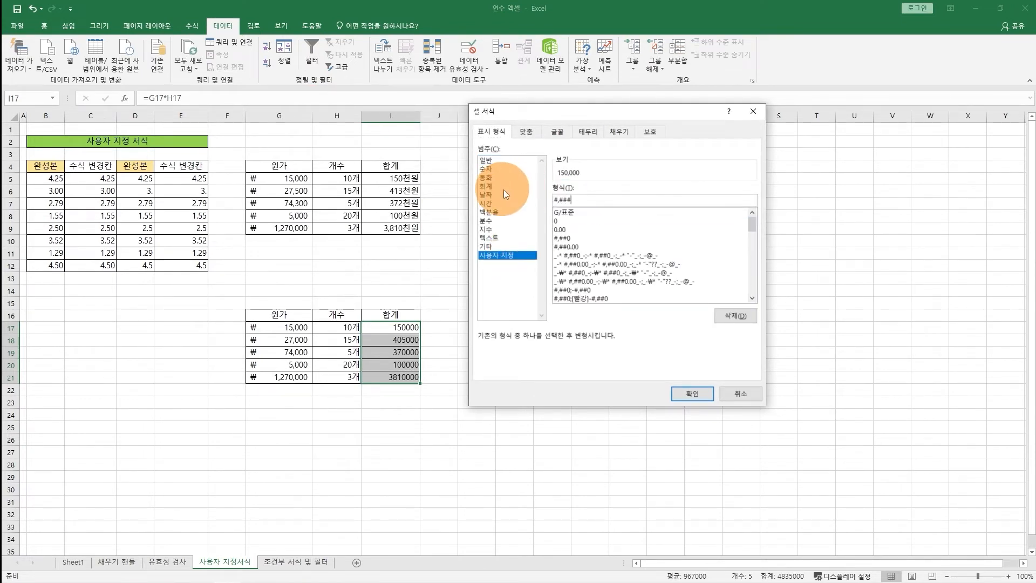
pyautogui.click(559, 199)
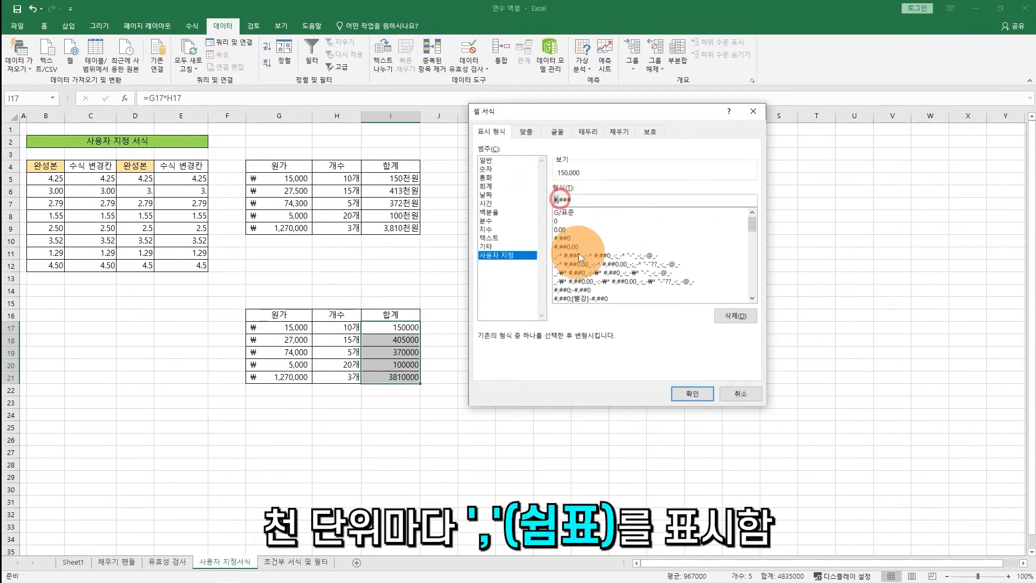
pyautogui.click(590, 199)
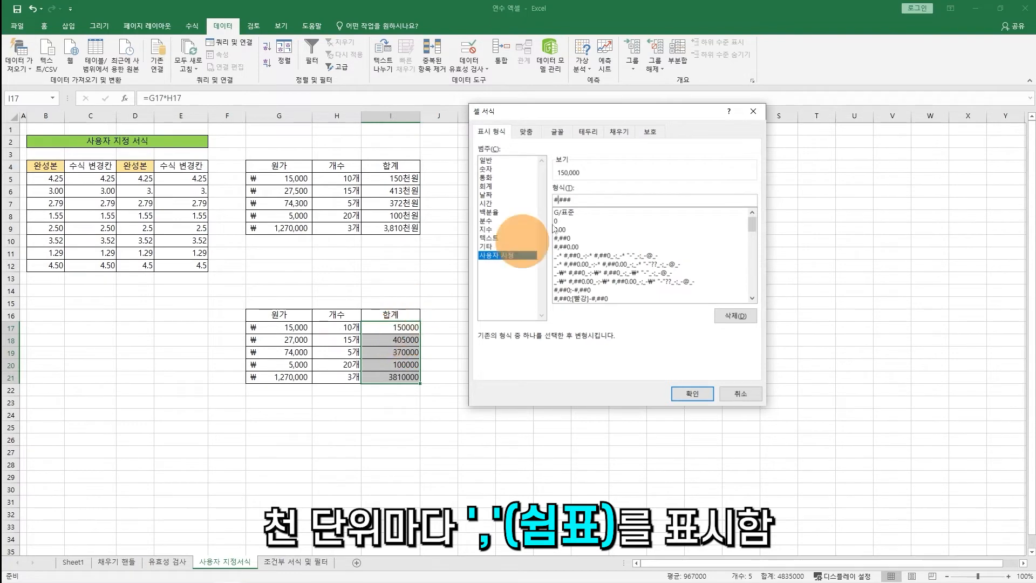
pyautogui.click(702, 389)
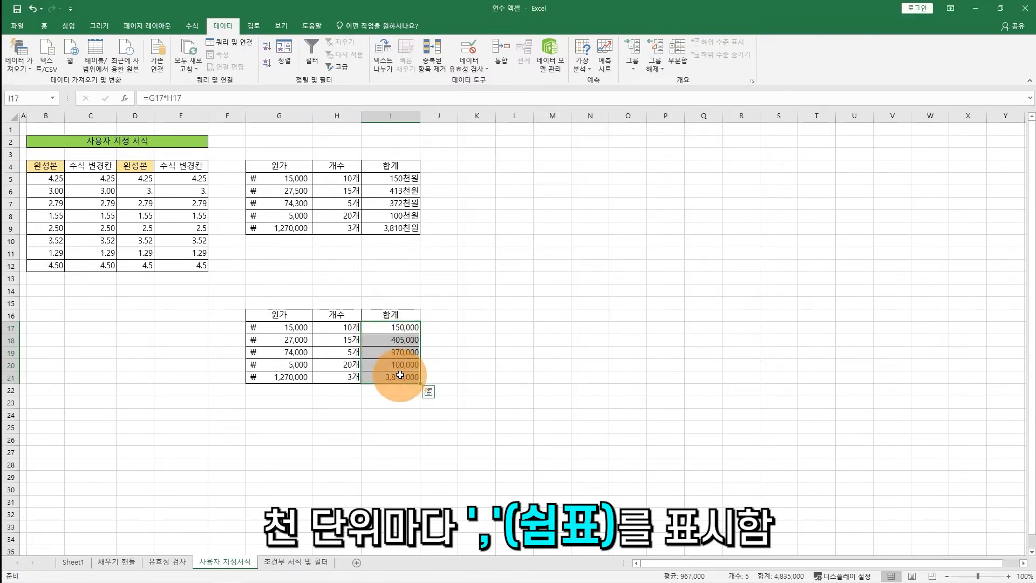
# Extend the custom number format of the 합계 values in I17:I21 to #,###,"천원".
pyautogui.rightClick(401, 377)
pyautogui.click(465, 319)
pyautogui.moveTo(357, 101); pyautogui.dragTo(613, 153)
pyautogui.click(594, 242)
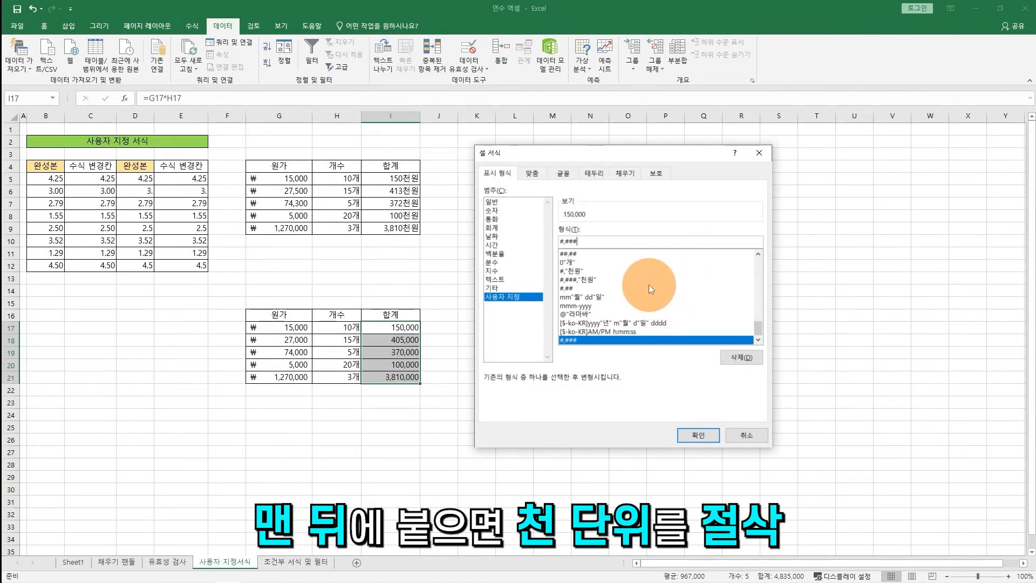
pyautogui.write(',')
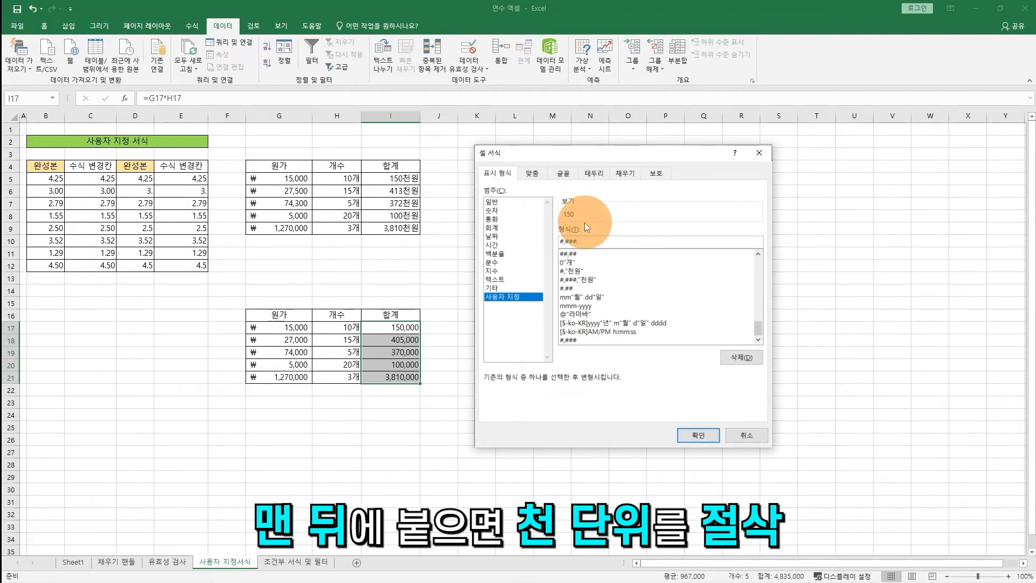
pyautogui.write(',')
pyautogui.press('BackSpace')
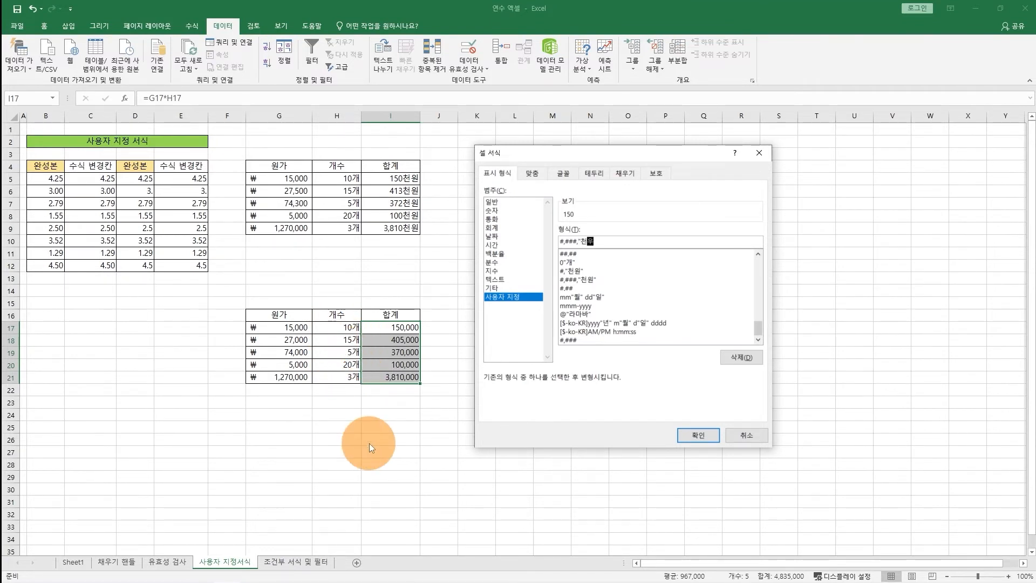
pyautogui.write('"')
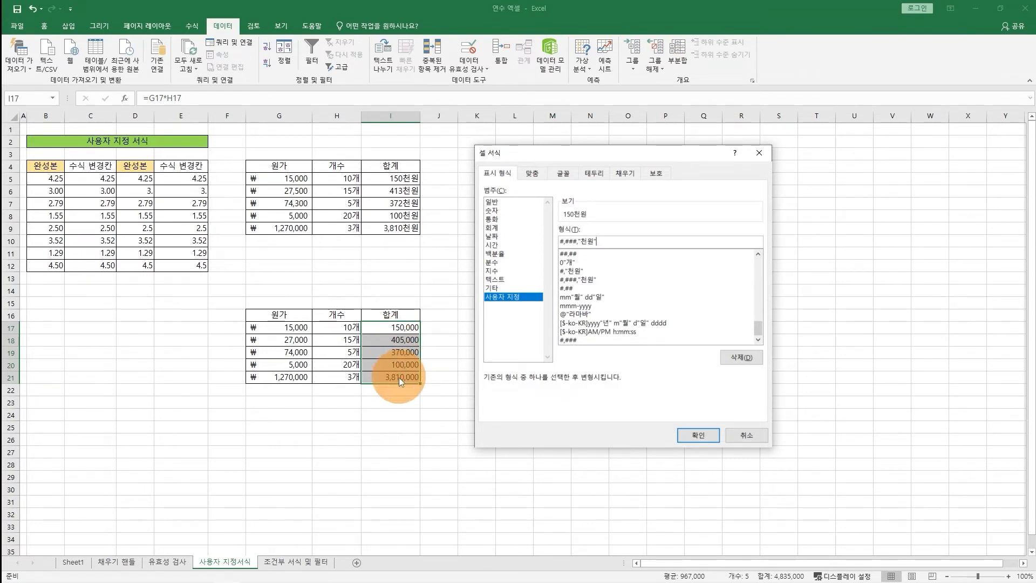
pyautogui.click(679, 440)
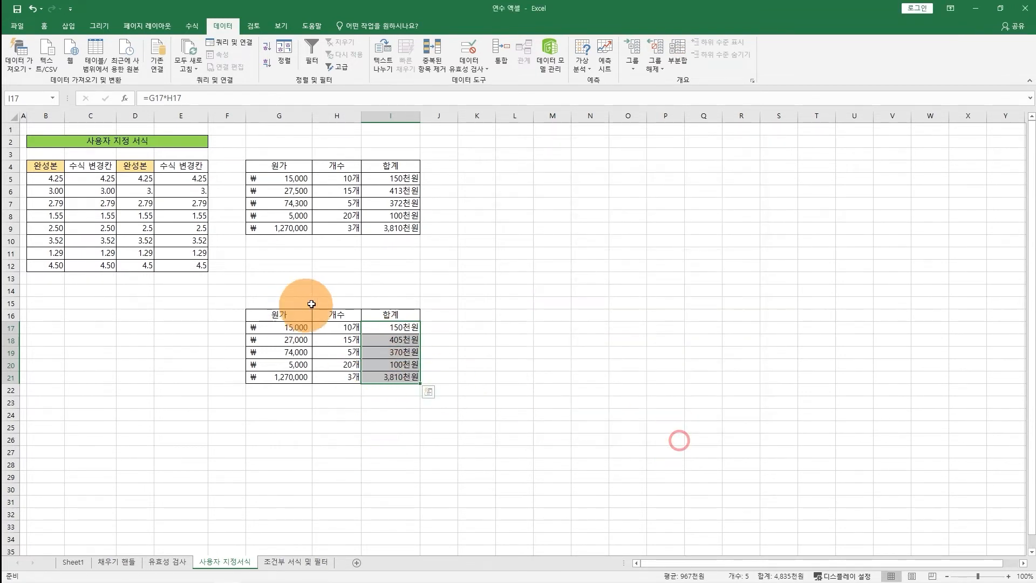
pyautogui.click(452, 377)
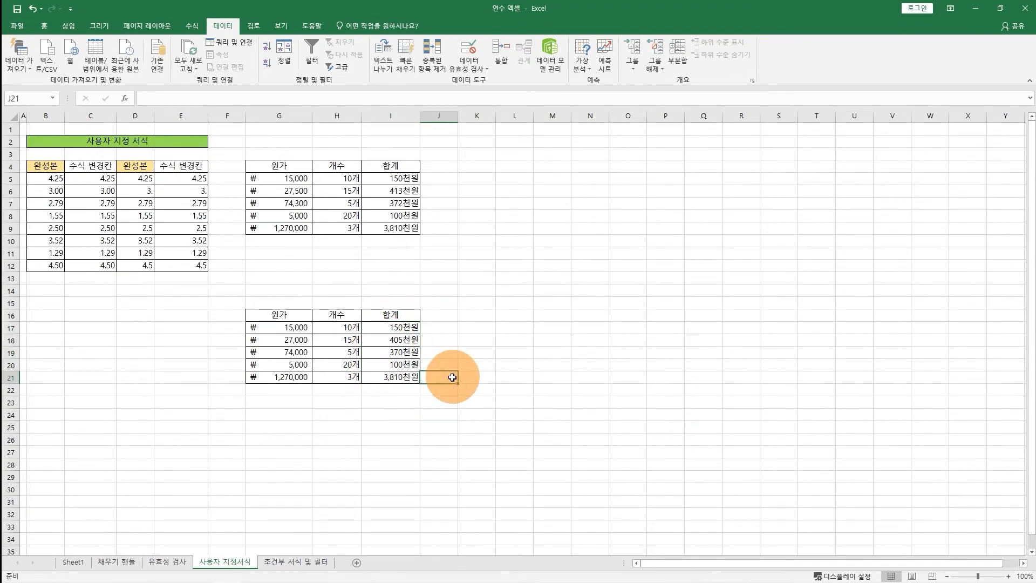
# Turn on filters for the header row of the 울산대공원 부지 자료 table on the 조건부 서식 및 필터 sheet.
pyautogui.hotkey('ctrl', 'pagedown')
pyautogui.click(345, 260)
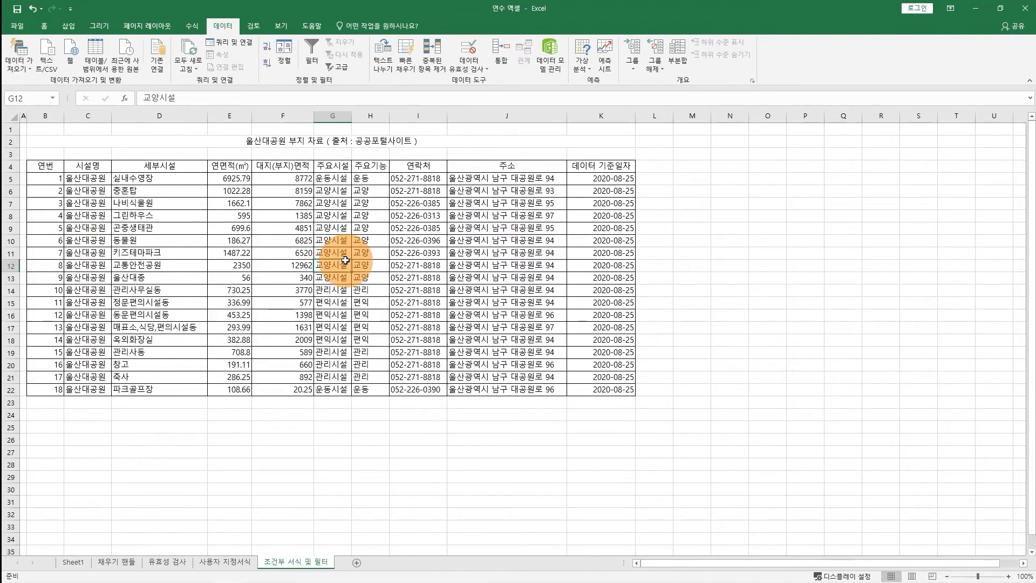
pyautogui.moveTo(48, 165); pyautogui.dragTo(582, 166)
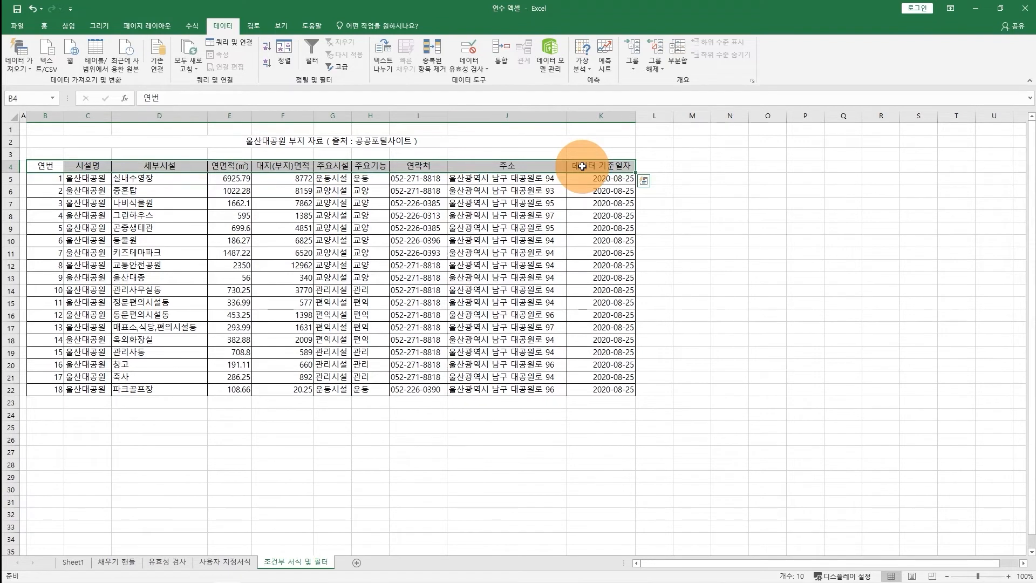
pyautogui.click(349, 301)
pyautogui.click(181, 227)
pyautogui.click(426, 282)
pyautogui.click(413, 215)
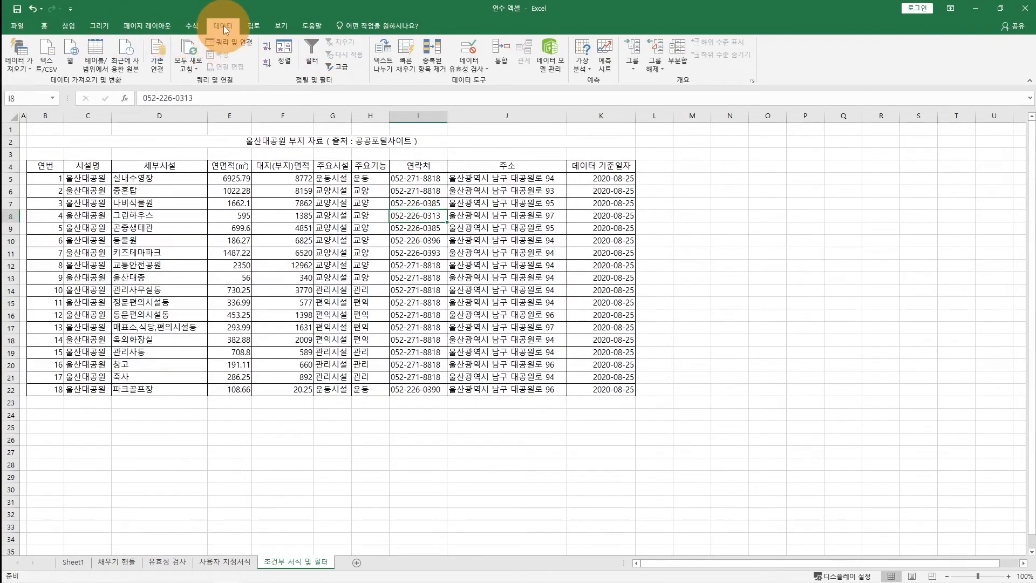
pyautogui.click(45, 27)
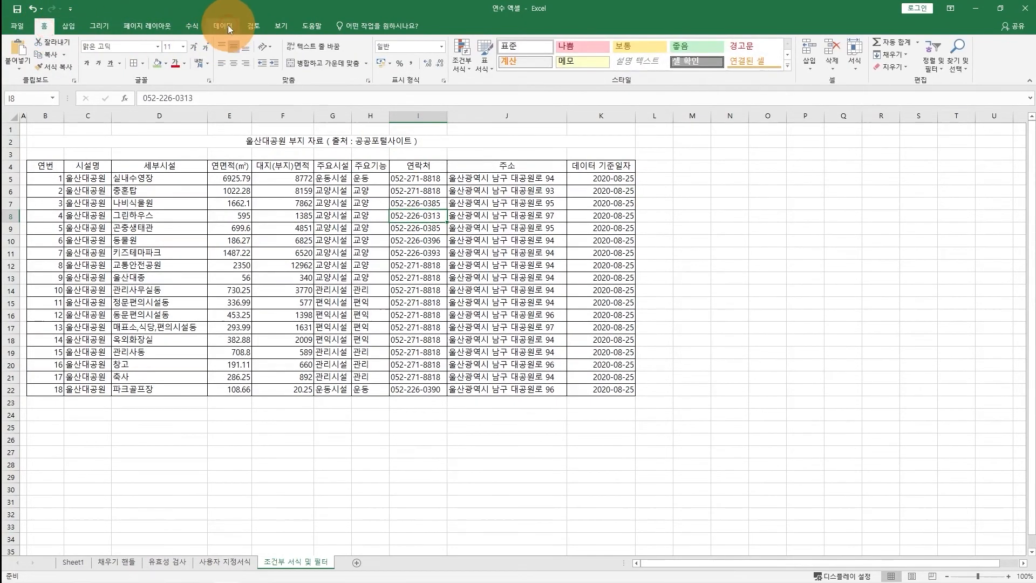
pyautogui.click(226, 26)
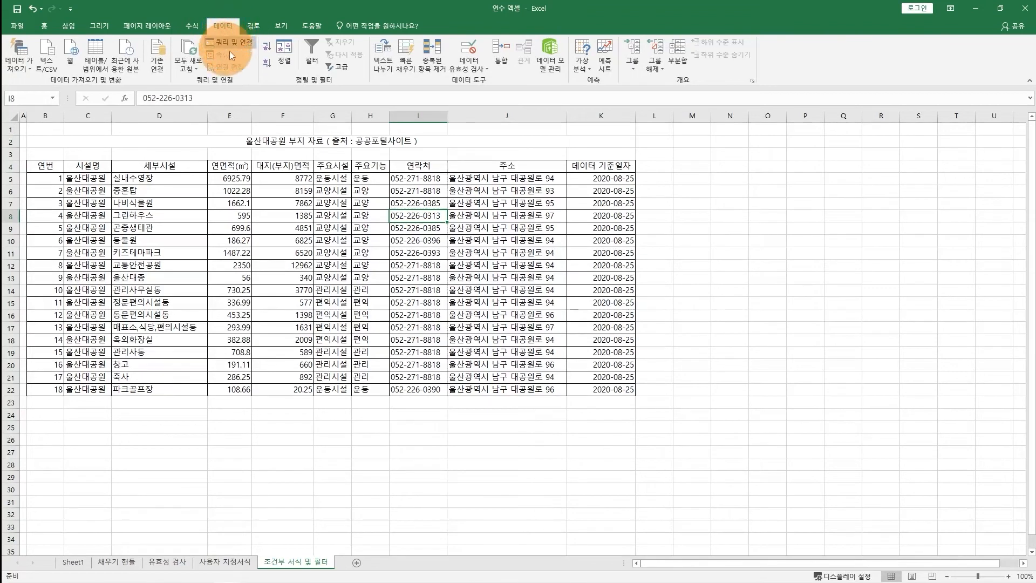
pyautogui.click(309, 47)
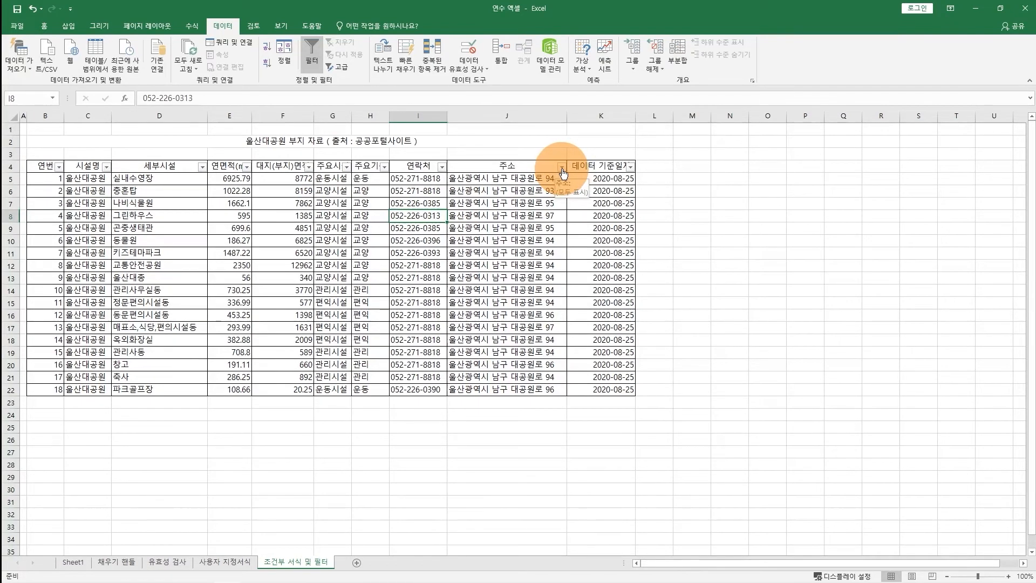
# Examine the custom lists offered as sort orders from the 연락처 filter, including 교장, 교감, 수석, 교사, without applying a sort.
pyautogui.click(441, 166)
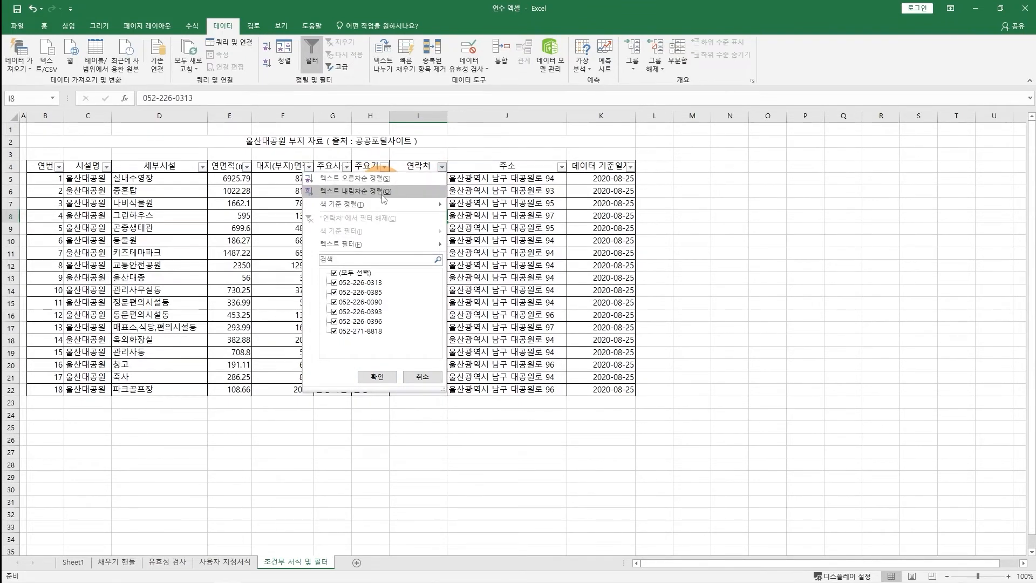
pyautogui.moveTo(421, 204)
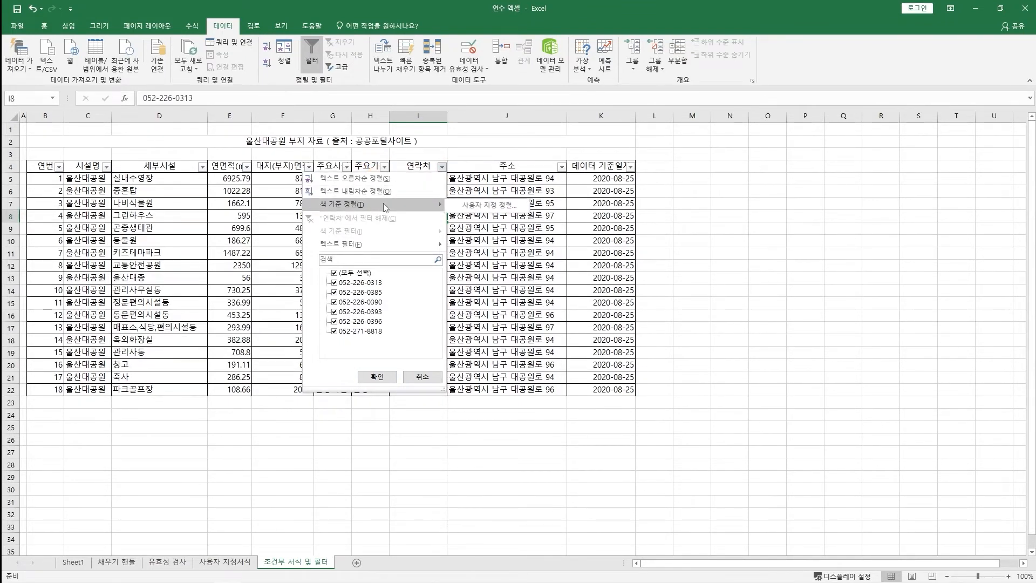
pyautogui.click(471, 208)
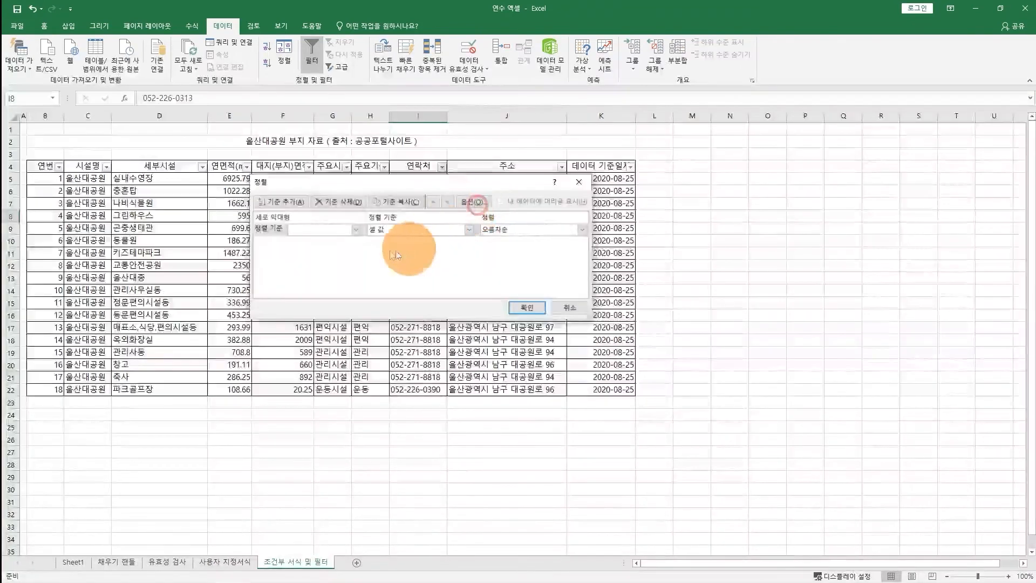
pyautogui.click(518, 230)
pyautogui.click(513, 260)
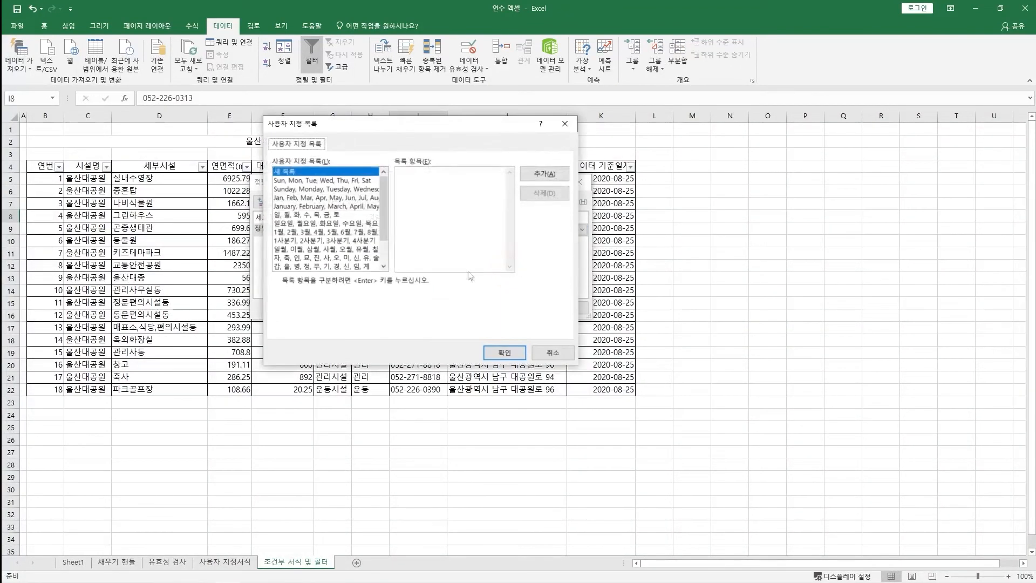
pyautogui.scroll(-2, 348, 226)
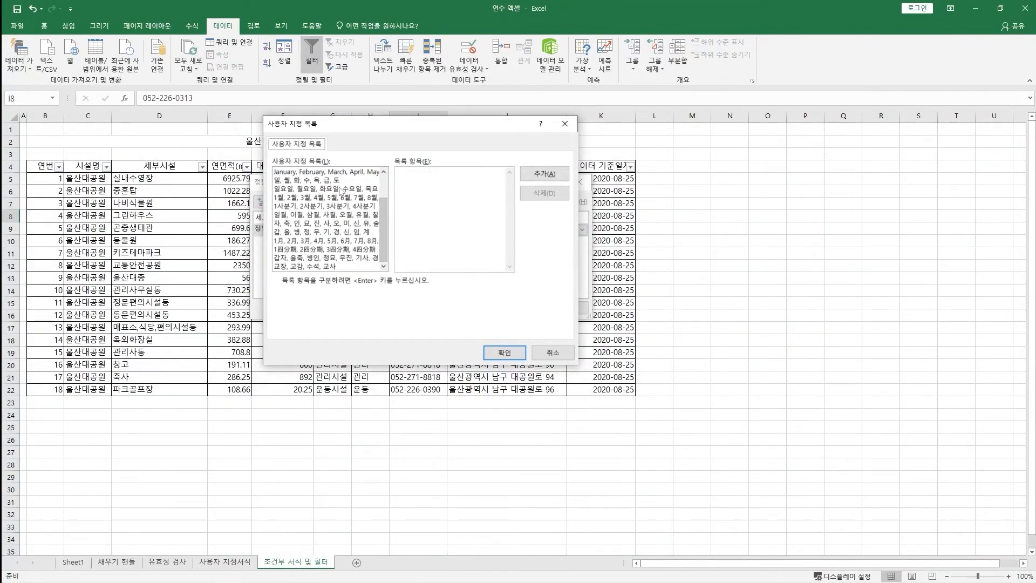
pyautogui.click(318, 267)
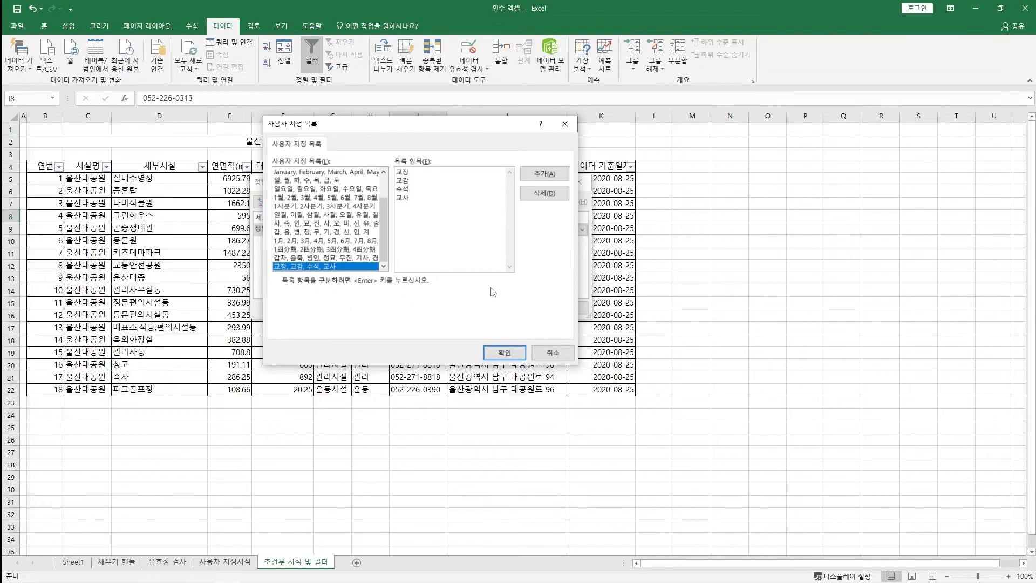
pyautogui.click(561, 352)
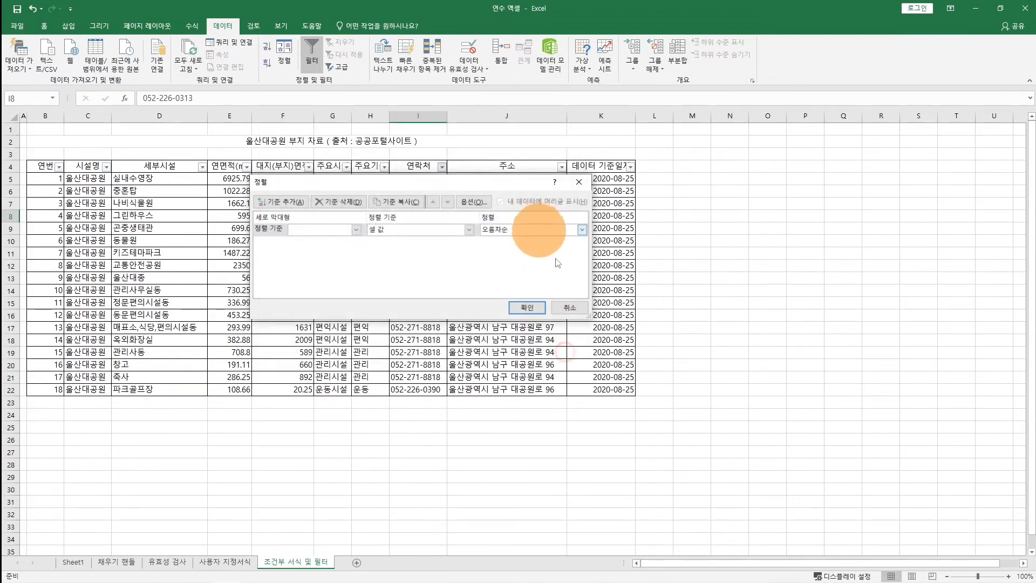
pyautogui.click(570, 308)
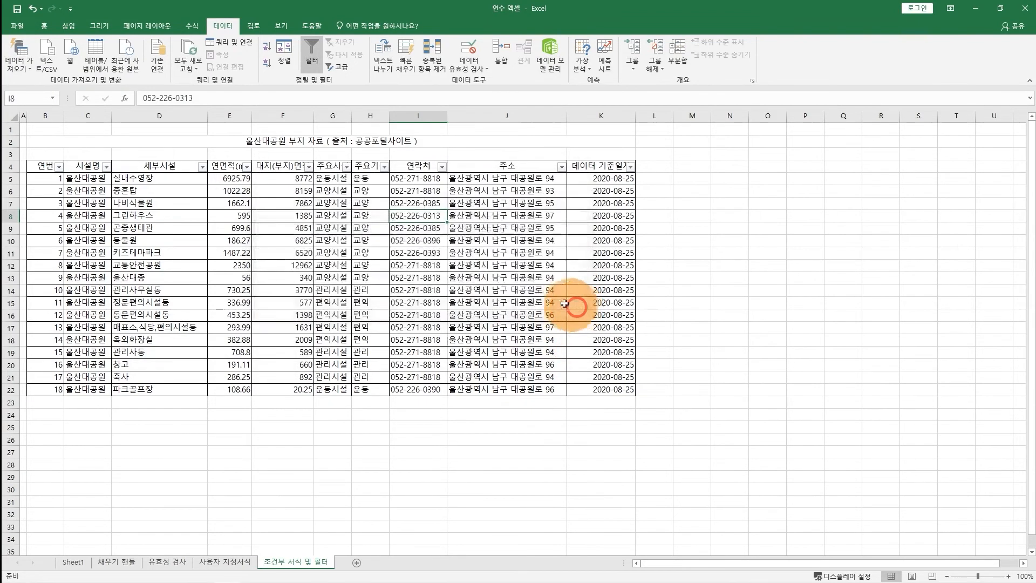
# Sort the table by the 주요기능 column in ascending text order and check the grouped 관리 and 교양 rows.
pyautogui.click(372, 166)
pyautogui.click(384, 166)
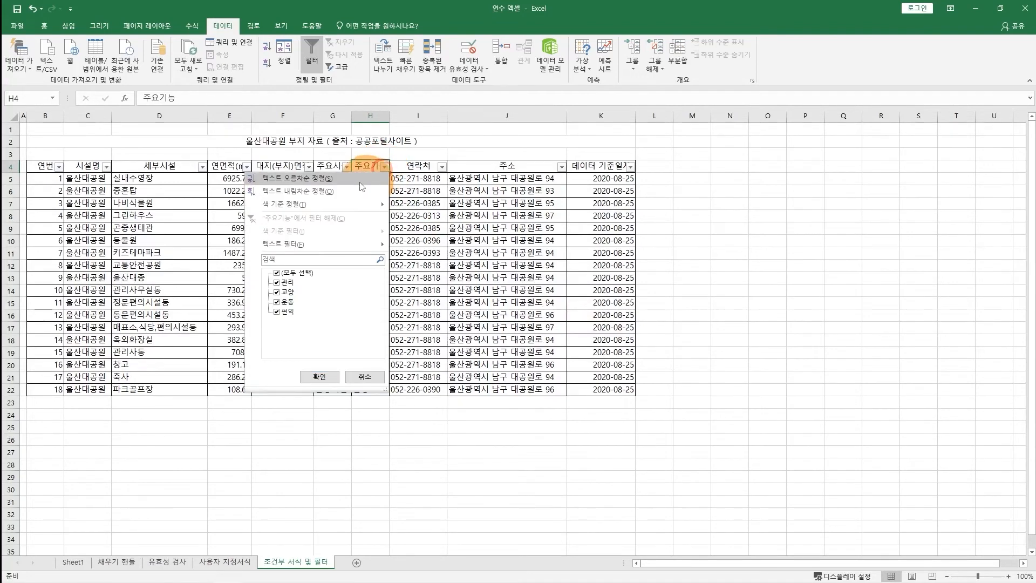
pyautogui.click(377, 178)
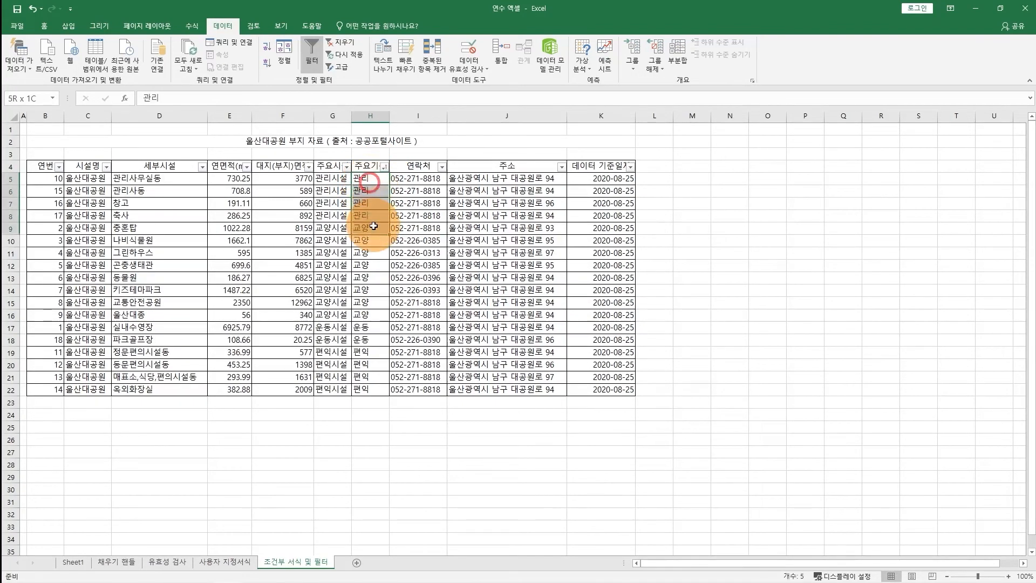
pyautogui.moveTo(376, 228); pyautogui.dragTo(379, 318)
pyautogui.click(380, 318)
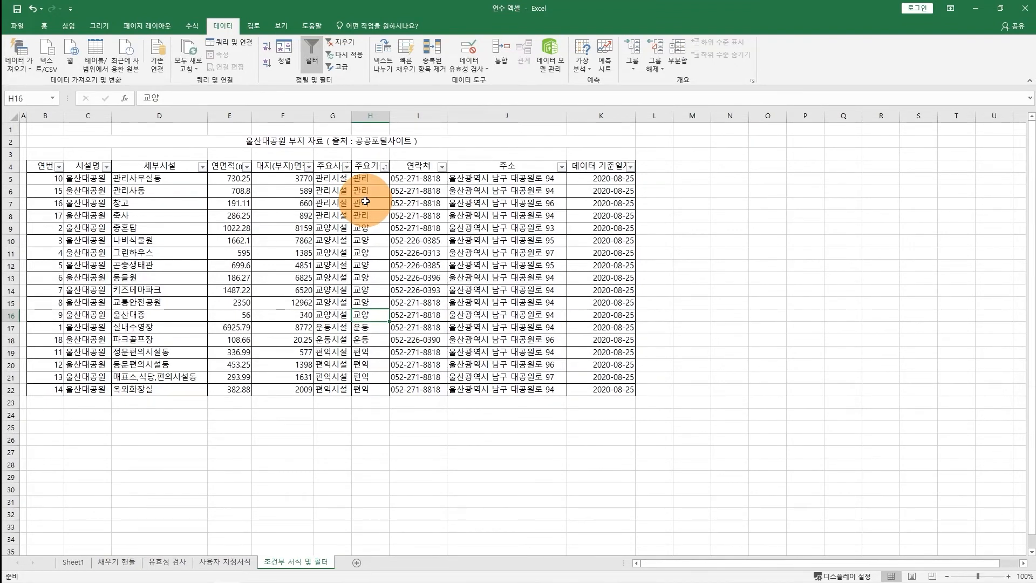
# Filter the 주요시설 column to show only the 교양시설 rows, and clear that filter again.
pyautogui.click(346, 167)
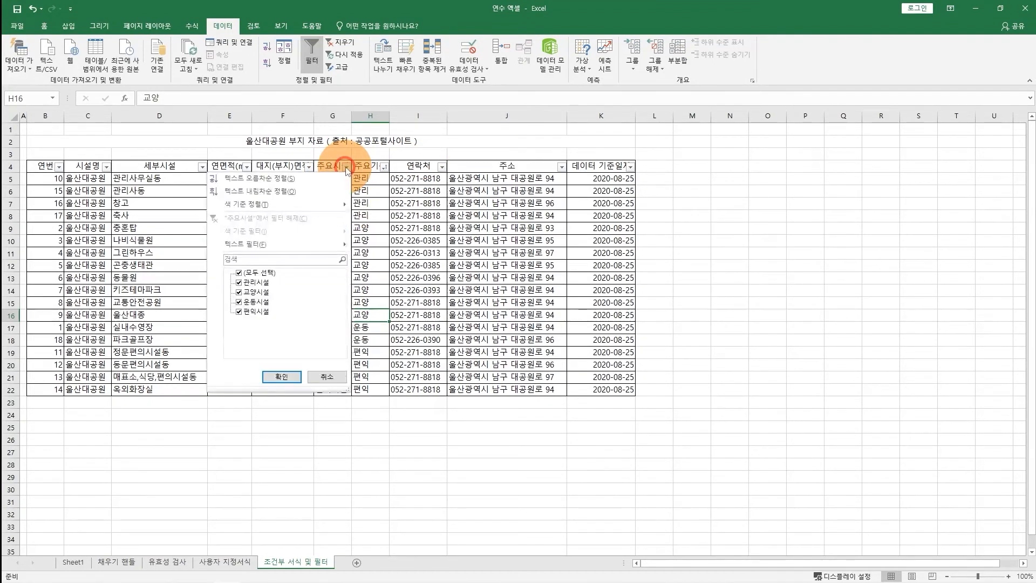
pyautogui.click(342, 178)
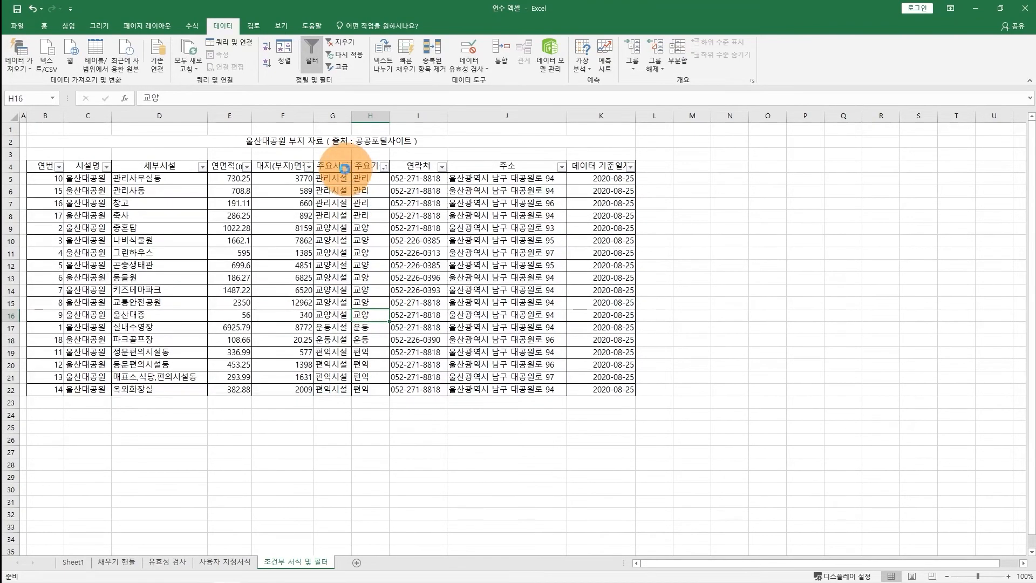
pyautogui.click(346, 166)
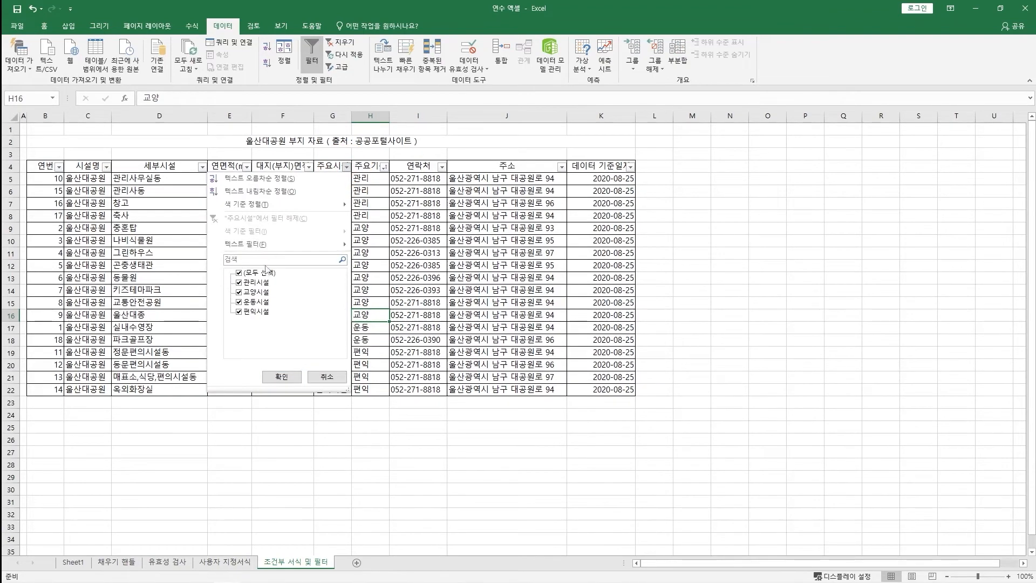
pyautogui.click(238, 281)
pyautogui.click(238, 302)
pyautogui.click(238, 311)
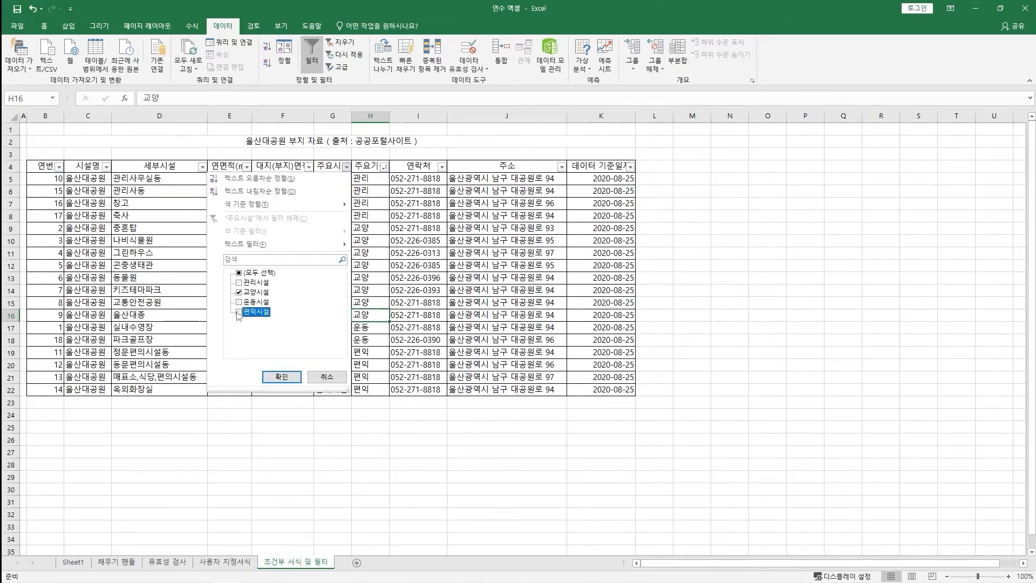
pyautogui.click(280, 376)
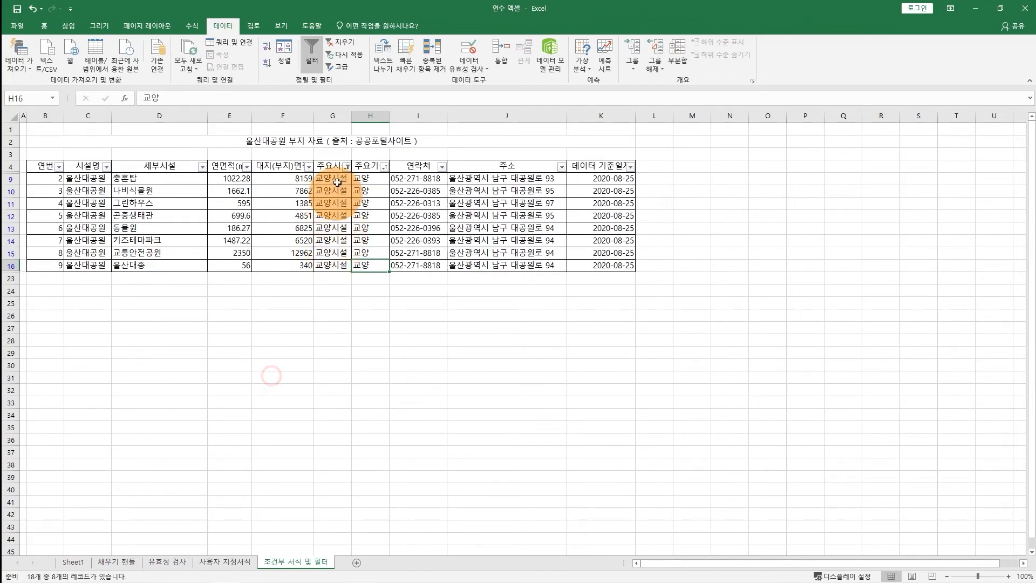
pyautogui.click(344, 166)
pyautogui.click(315, 211)
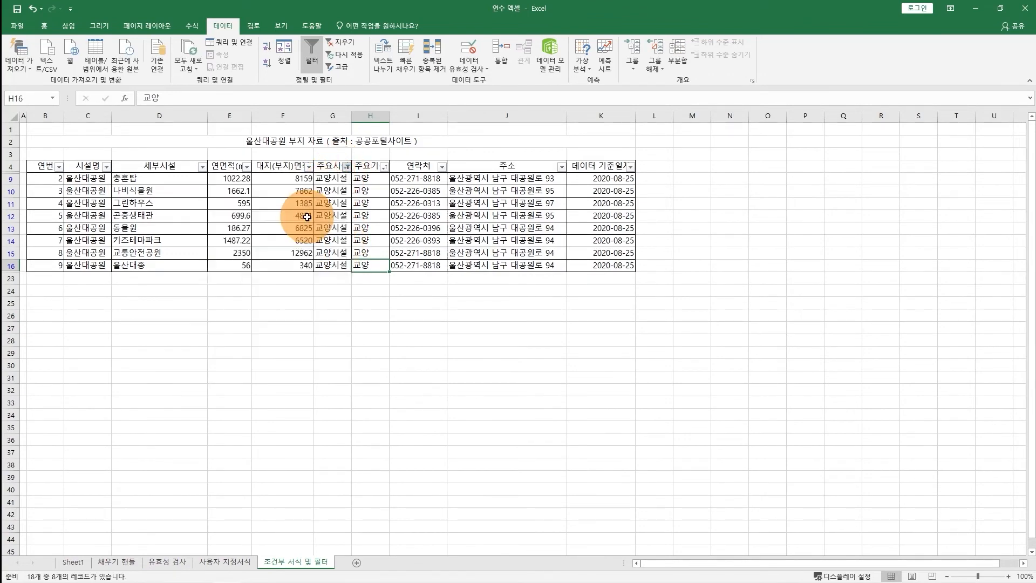
# Set up a custom text filter on the 주요시설 column with the first condition equal to 교양시설.
pyautogui.click(346, 166)
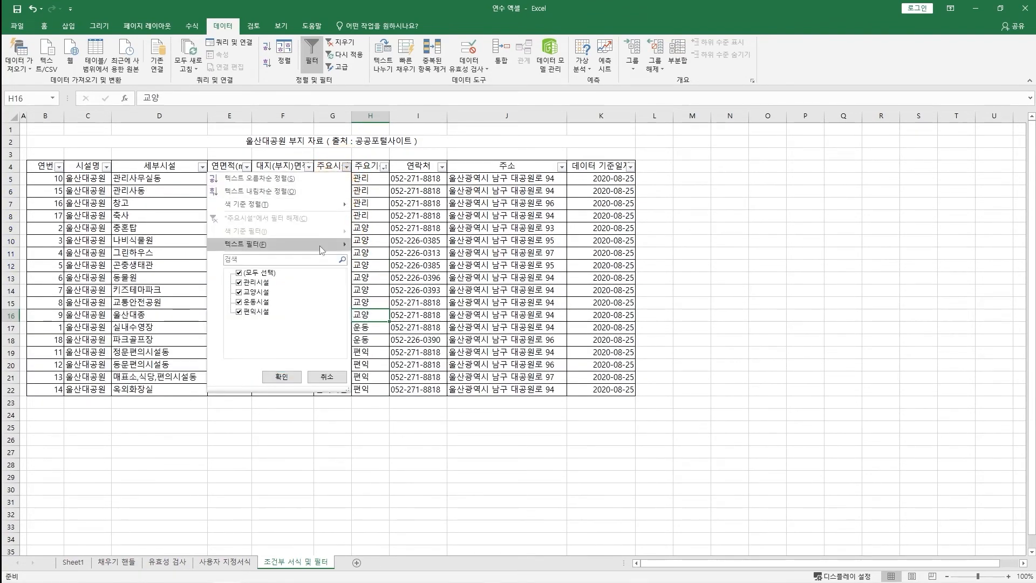
pyautogui.moveTo(333, 248)
pyautogui.click(380, 246)
pyautogui.moveTo(359, 183); pyautogui.dragTo(560, 188)
pyautogui.write('교')
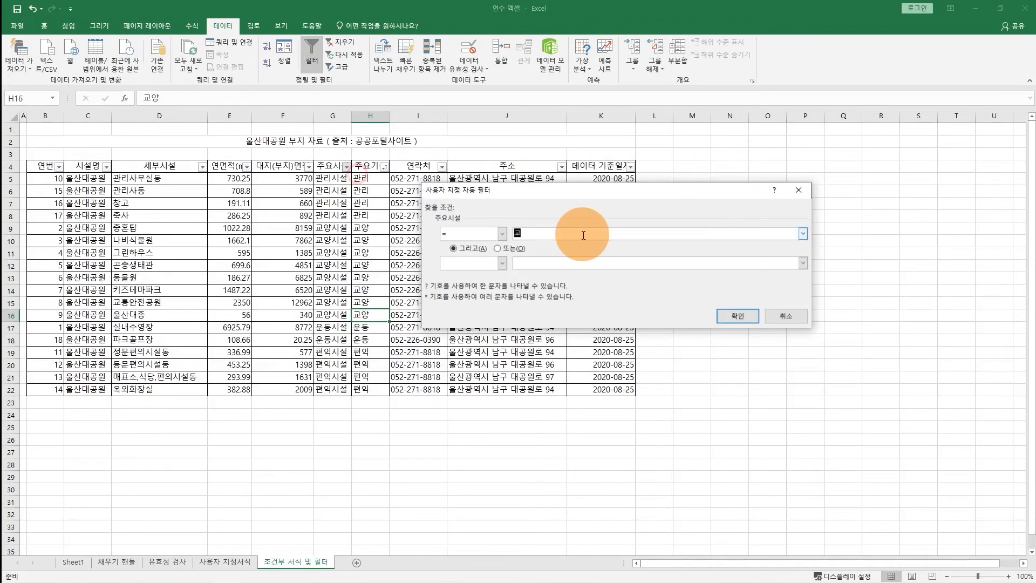
pyautogui.write('양시설')
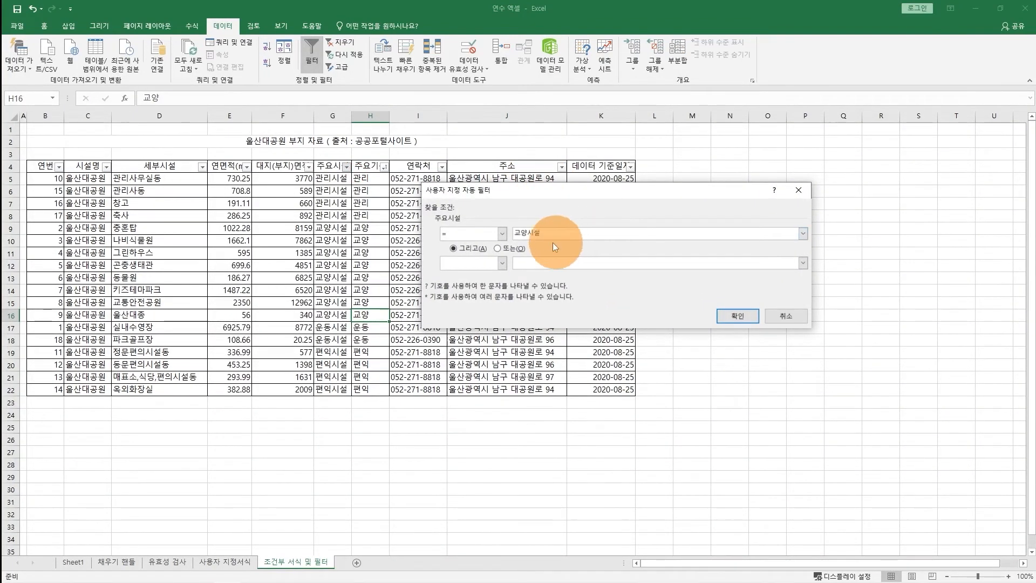
# Add an Or condition equal to 운동시설 to the 주요시설 filter, apply it, and clear the filter again.
pyautogui.click(511, 248)
pyautogui.click(467, 265)
pyautogui.click(468, 280)
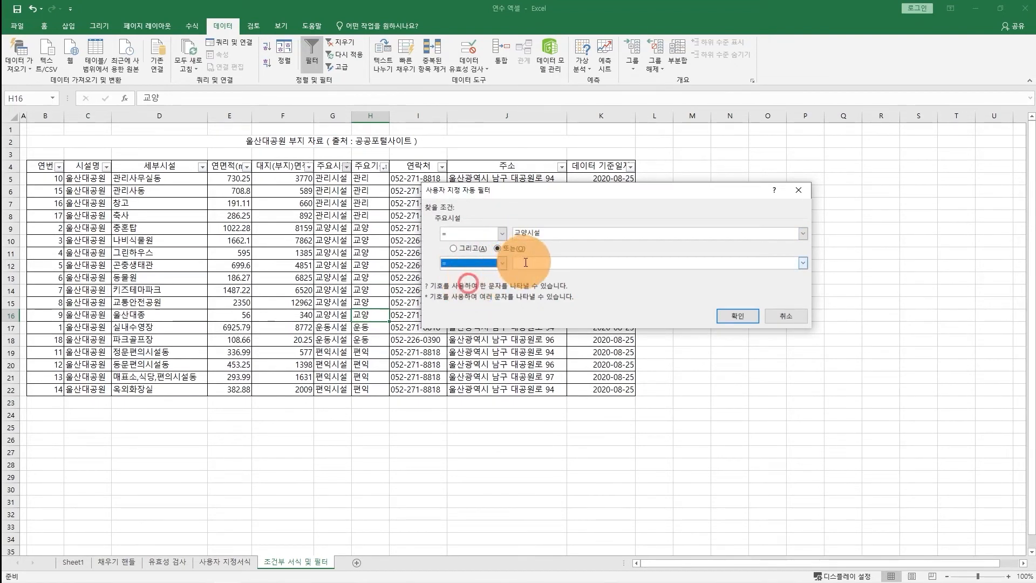
pyautogui.click(524, 262)
pyautogui.write('운동시설')
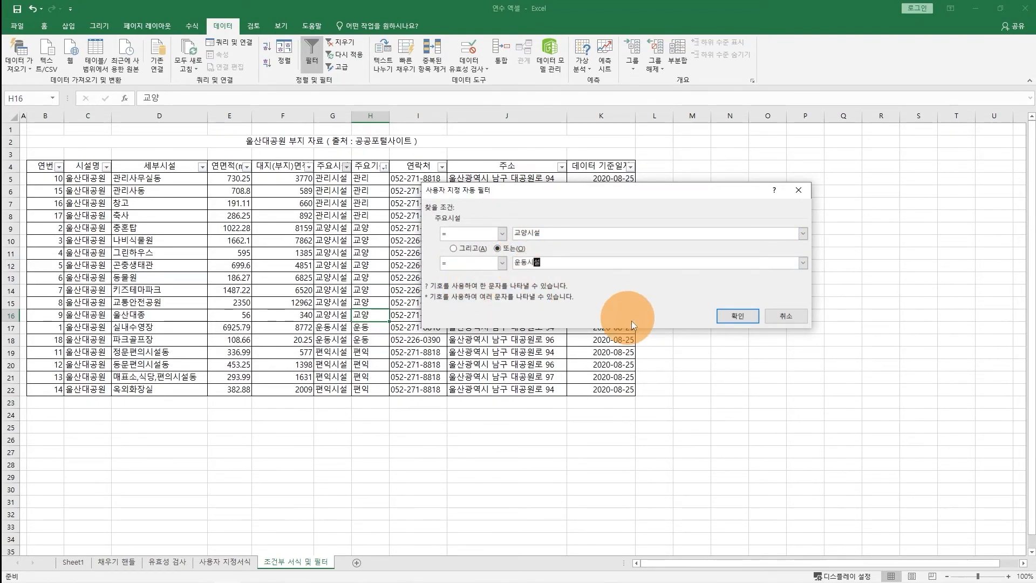
pyautogui.press('Return')
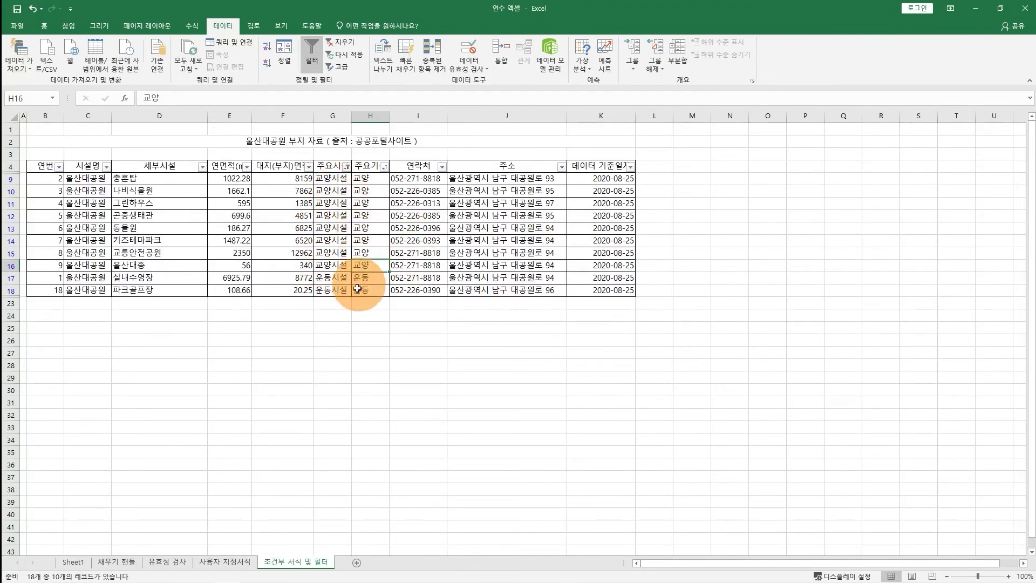
pyautogui.click(346, 166)
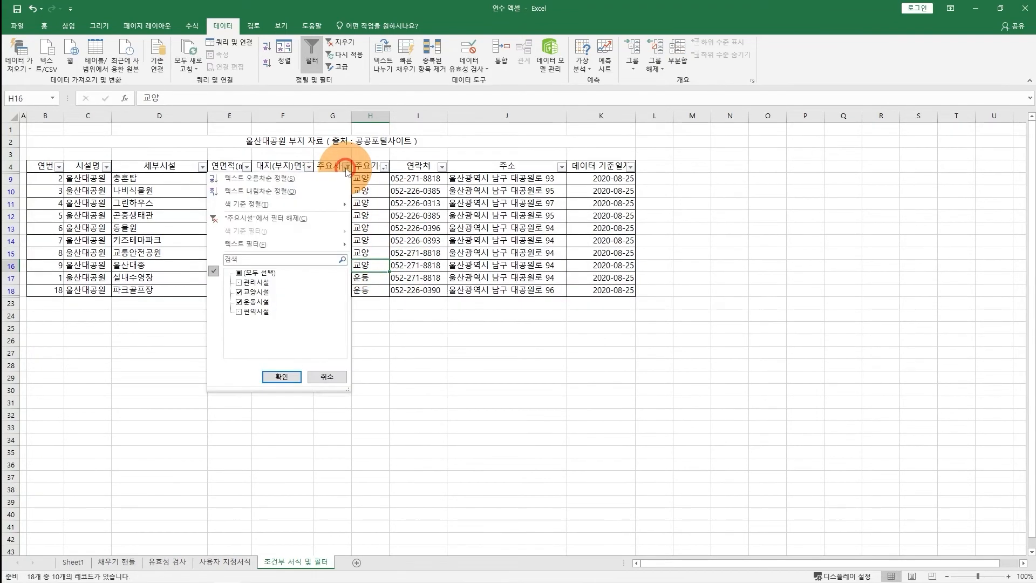
pyautogui.click(290, 215)
# Filter the 대지(부지)면적 column for values greater than 1000, and clear that number filter again.
pyautogui.click(308, 166)
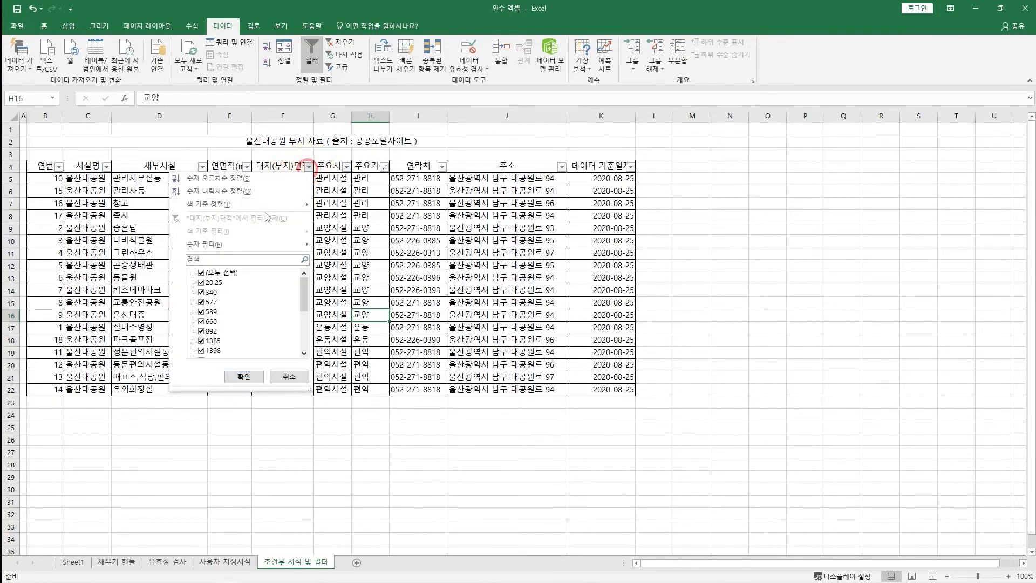
pyautogui.moveTo(258, 241)
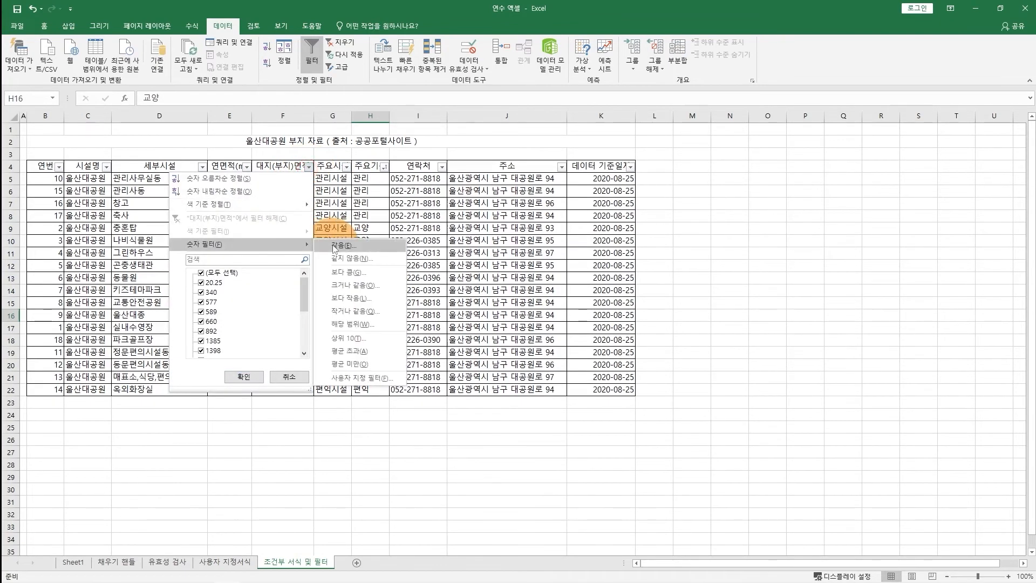
pyautogui.click(348, 271)
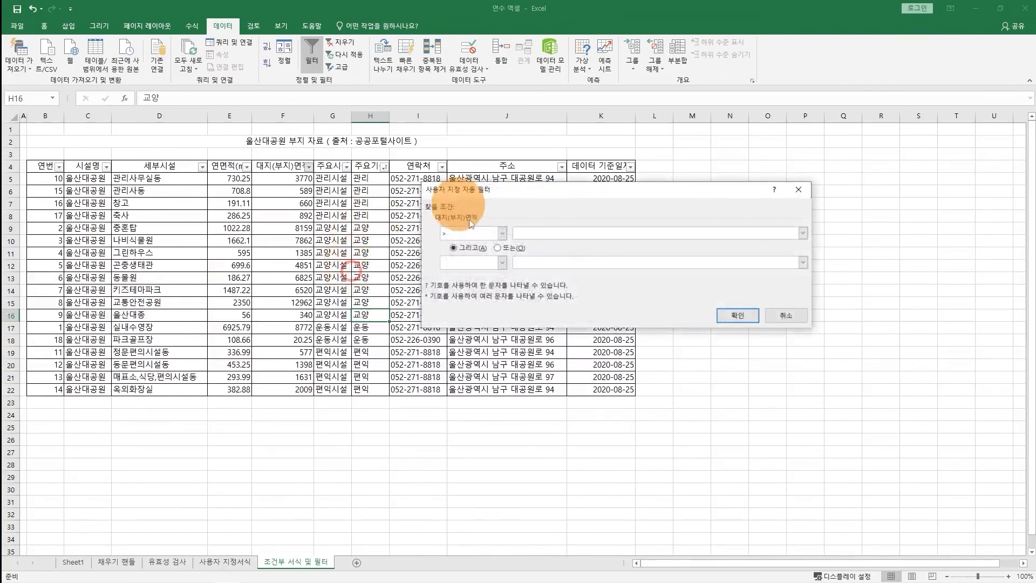
pyautogui.click(538, 230)
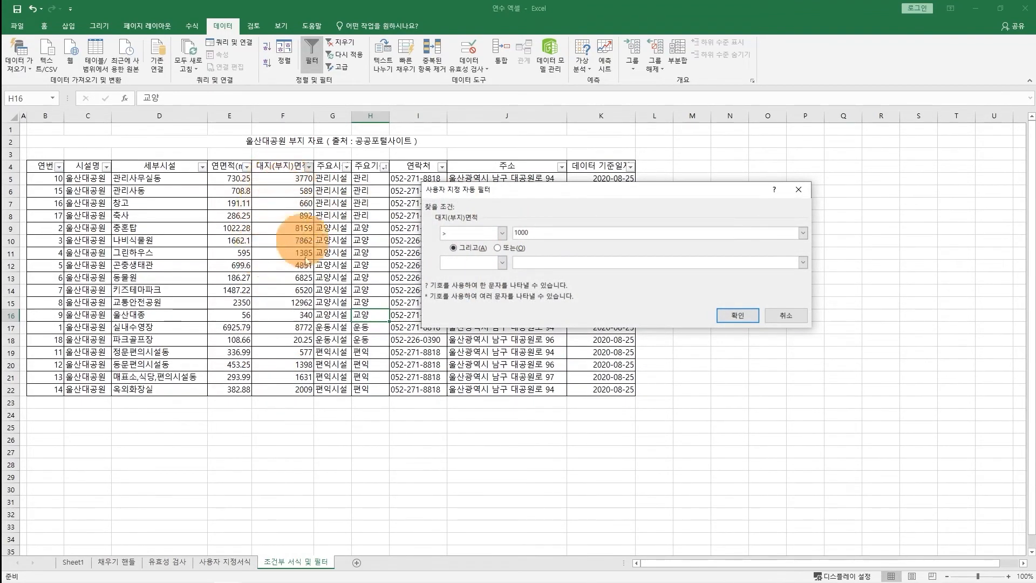
pyautogui.click(723, 316)
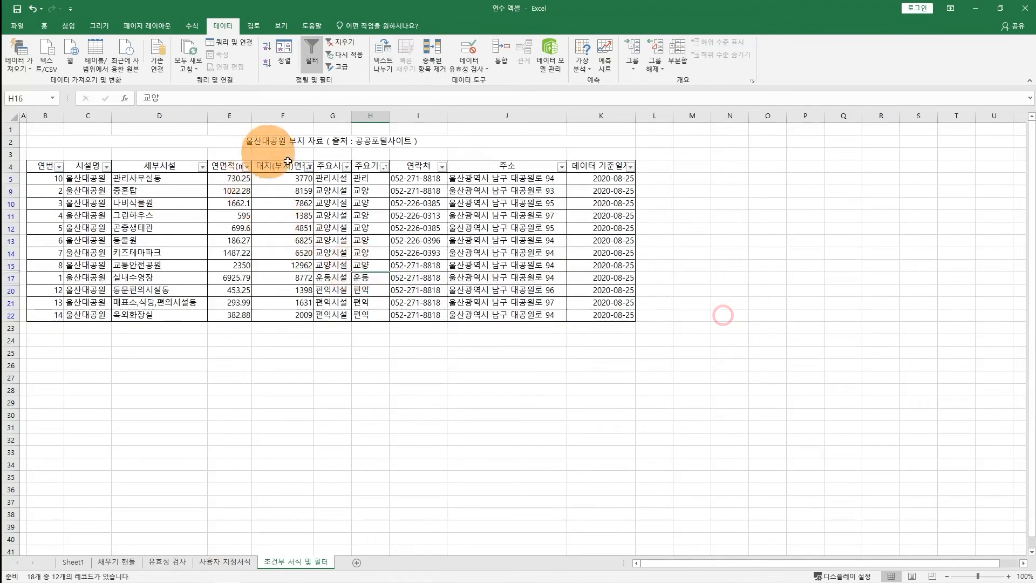
pyautogui.click(309, 167)
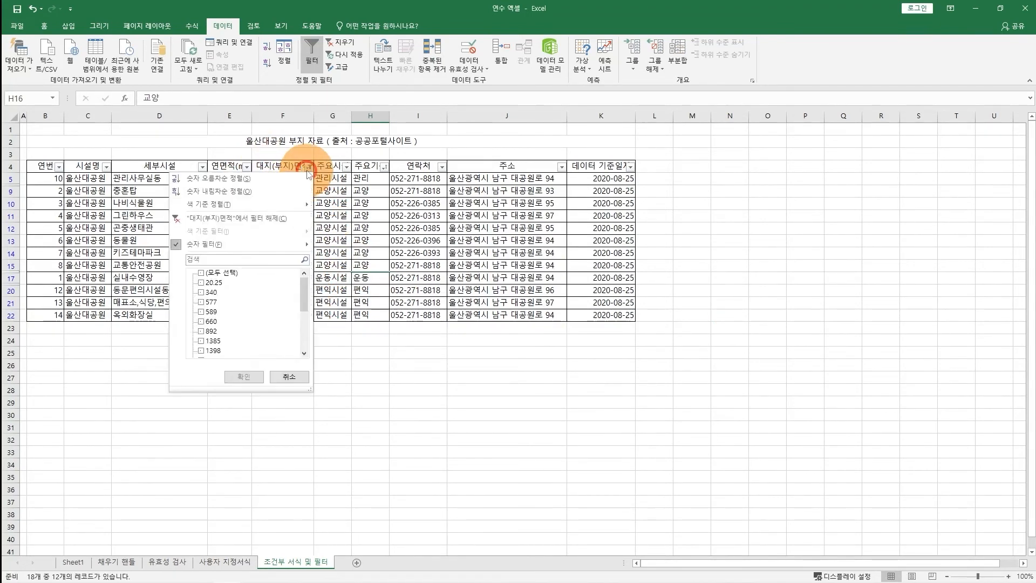
pyautogui.click(255, 218)
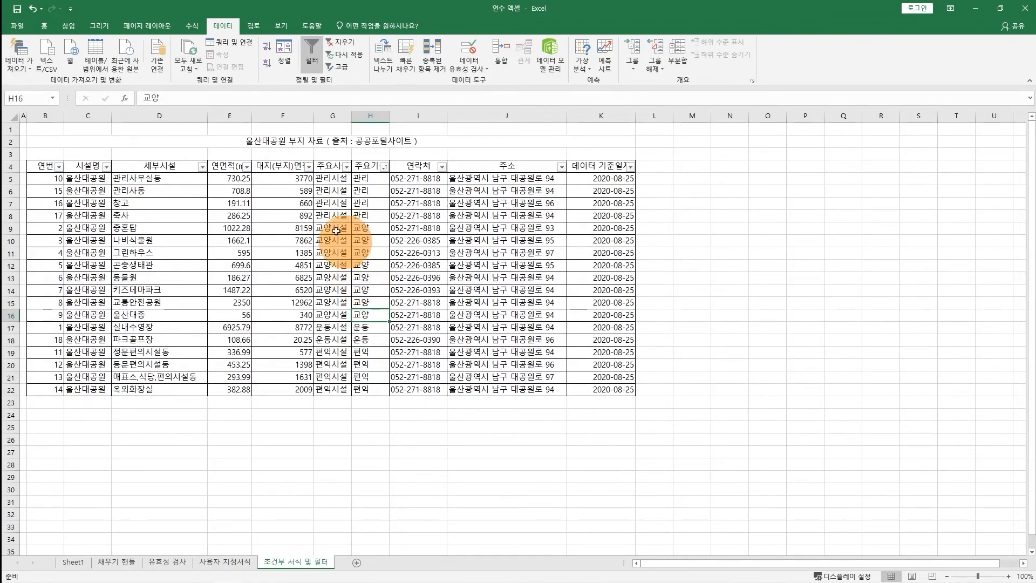
# Undo the ascending sort on the 주요기능 column to restore the table's original row order.
pyautogui.moveTo(231, 179); pyautogui.dragTo(243, 390)
pyautogui.click(487, 203)
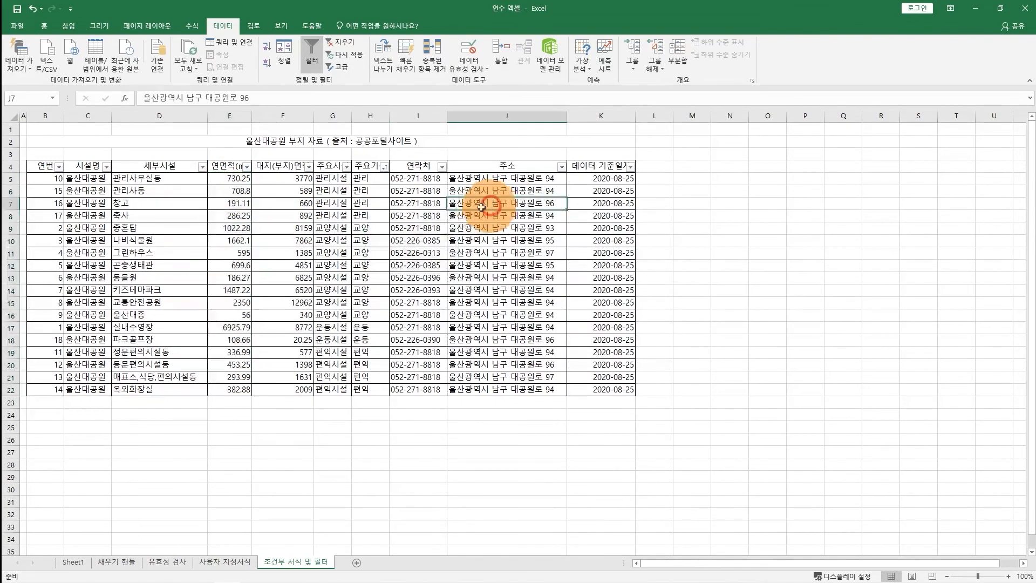
pyautogui.click(385, 167)
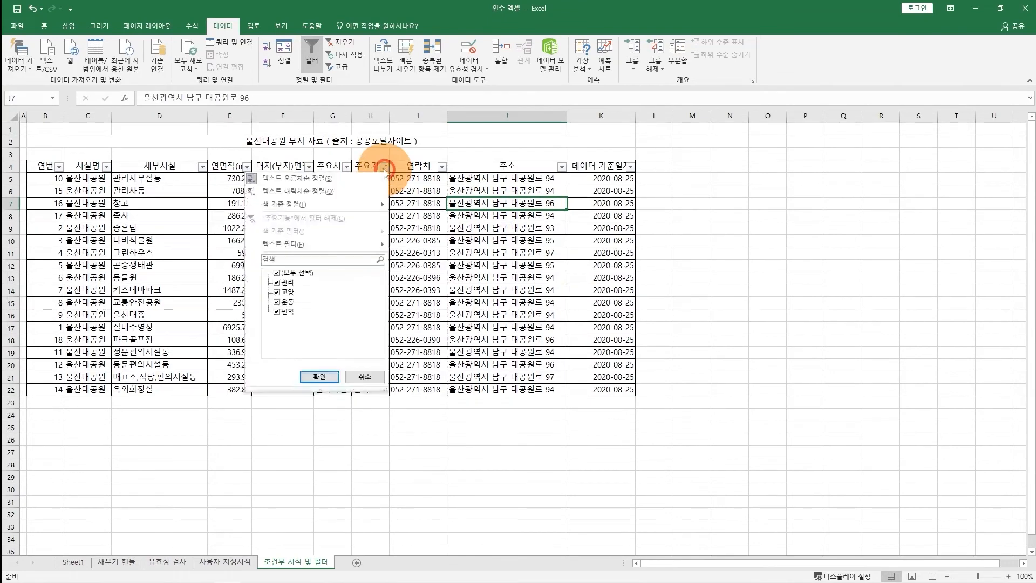
pyautogui.press('Escape')
pyautogui.hotkey('ctrl', 'z')
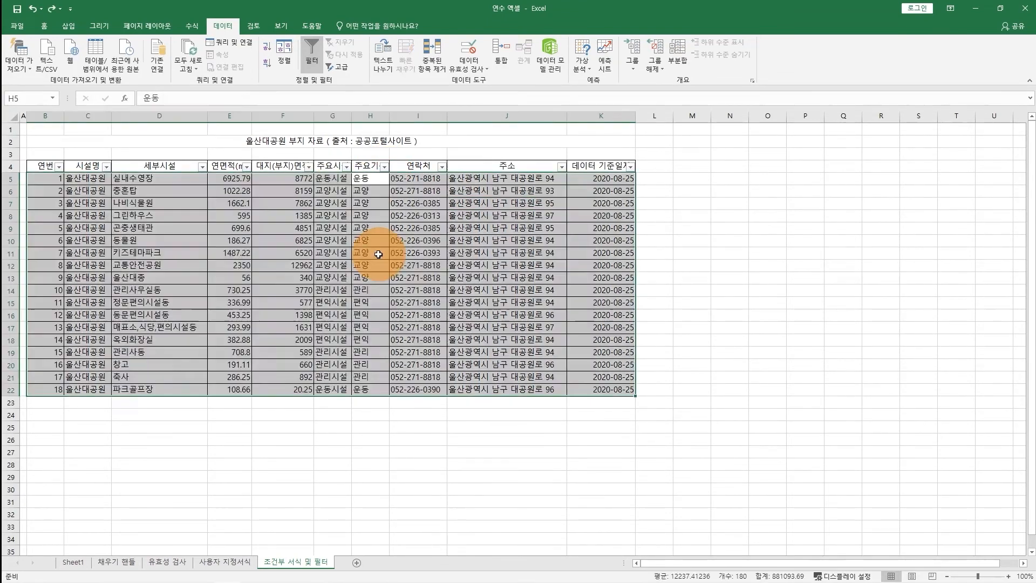
pyautogui.click(379, 254)
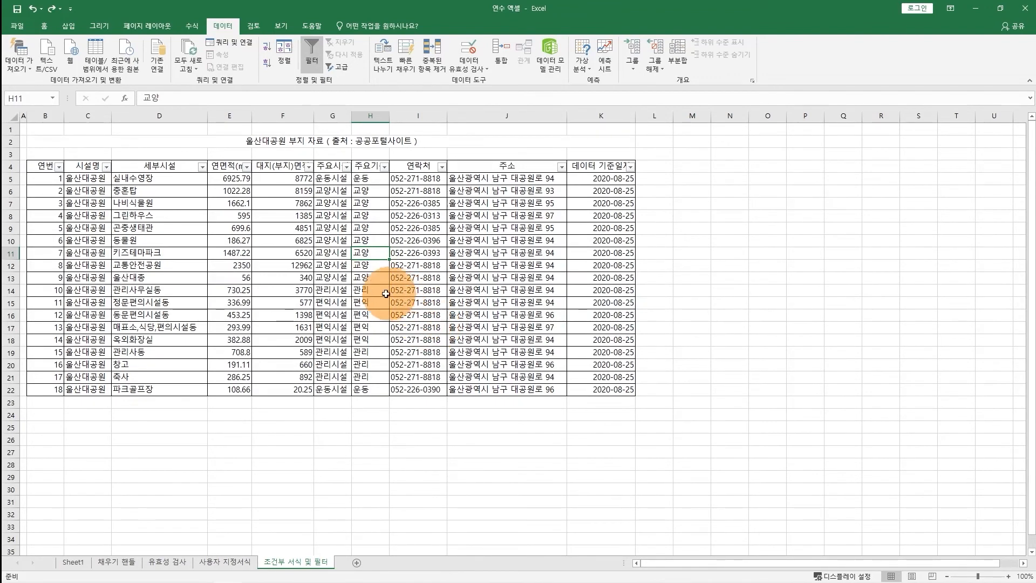
pyautogui.moveTo(378, 354); pyautogui.dragTo(401, 363)
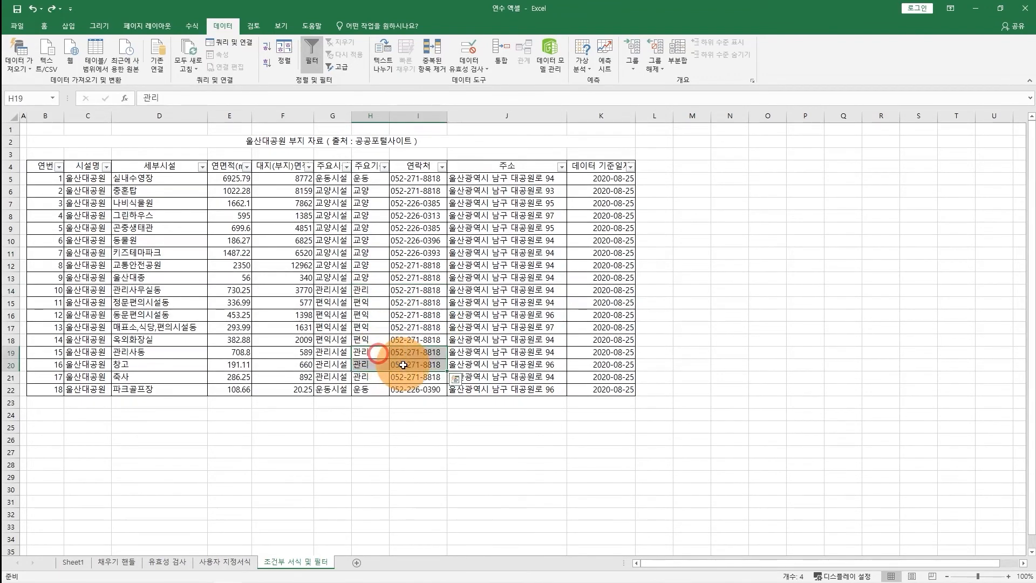
# Start a new conditional formatting rule for B5:K22 that uses a formula to determine which cells to format.
pyautogui.moveTo(50, 179); pyautogui.dragTo(590, 384)
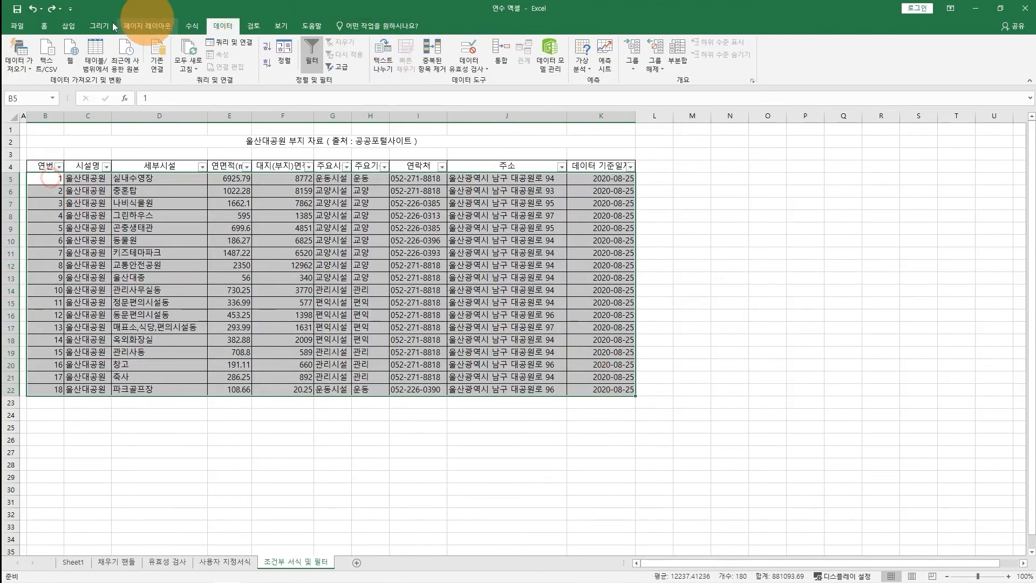
pyautogui.click(48, 26)
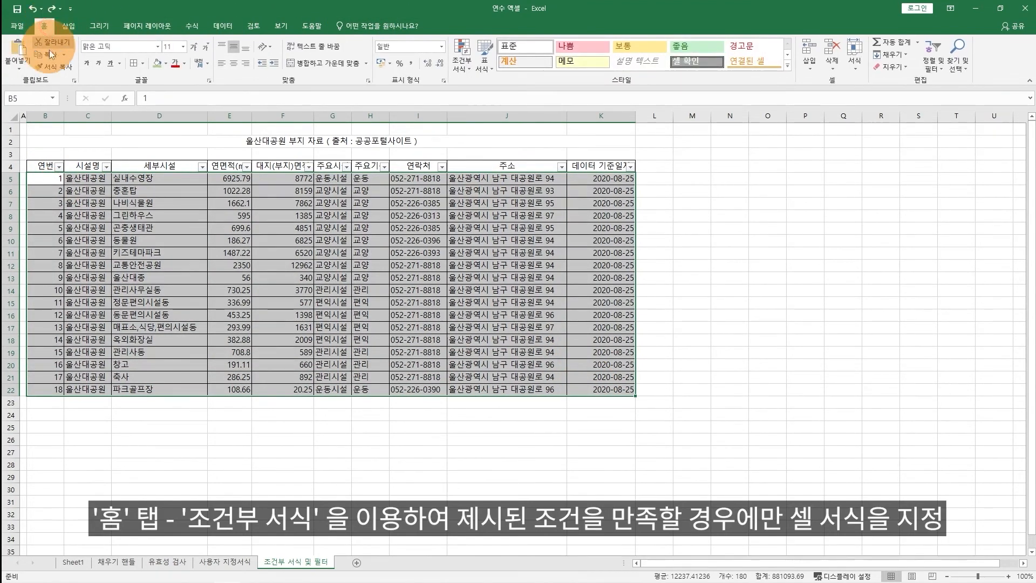
pyautogui.click(460, 49)
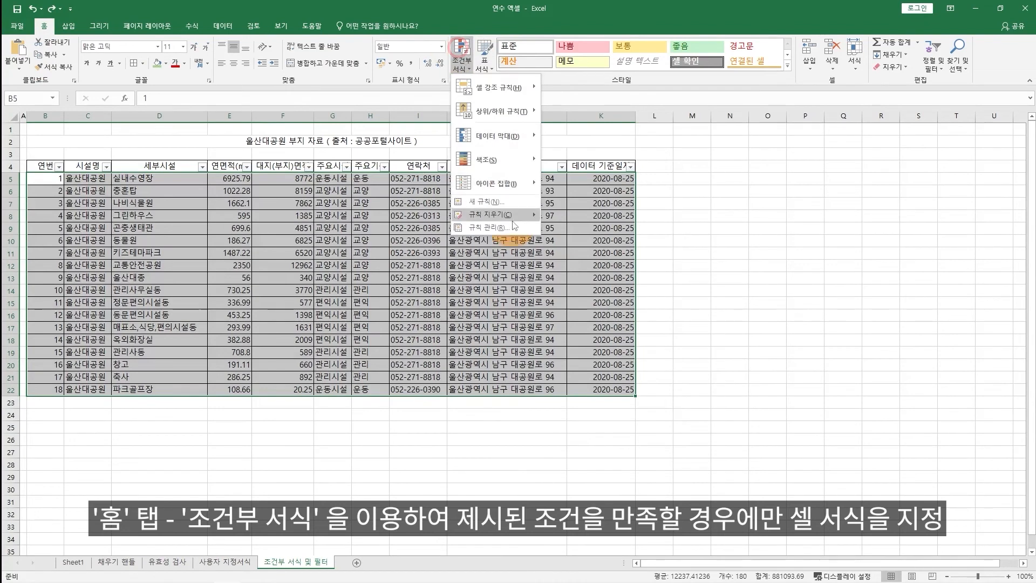
pyautogui.click(501, 201)
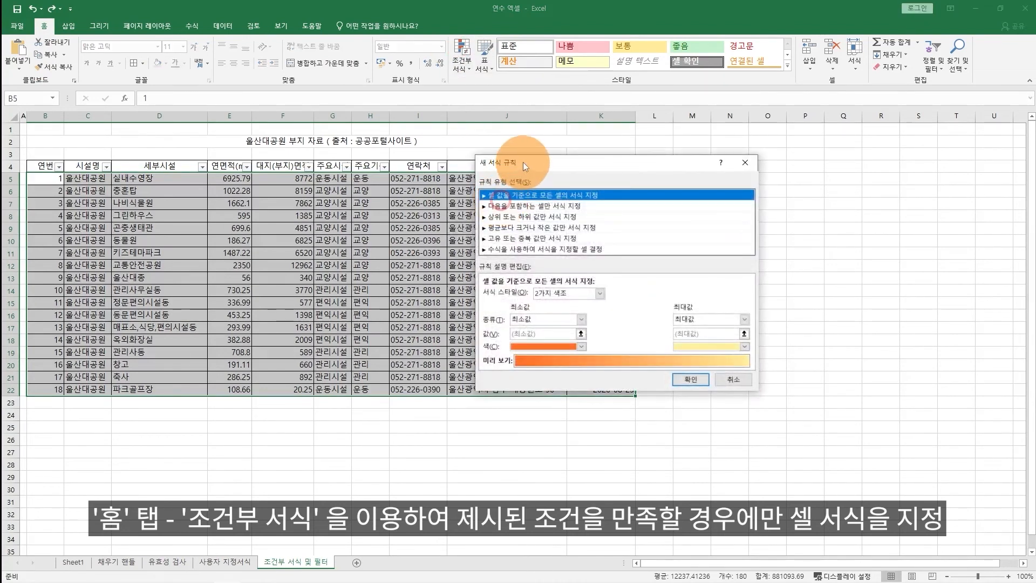
pyautogui.moveTo(523, 162); pyautogui.dragTo(618, 124)
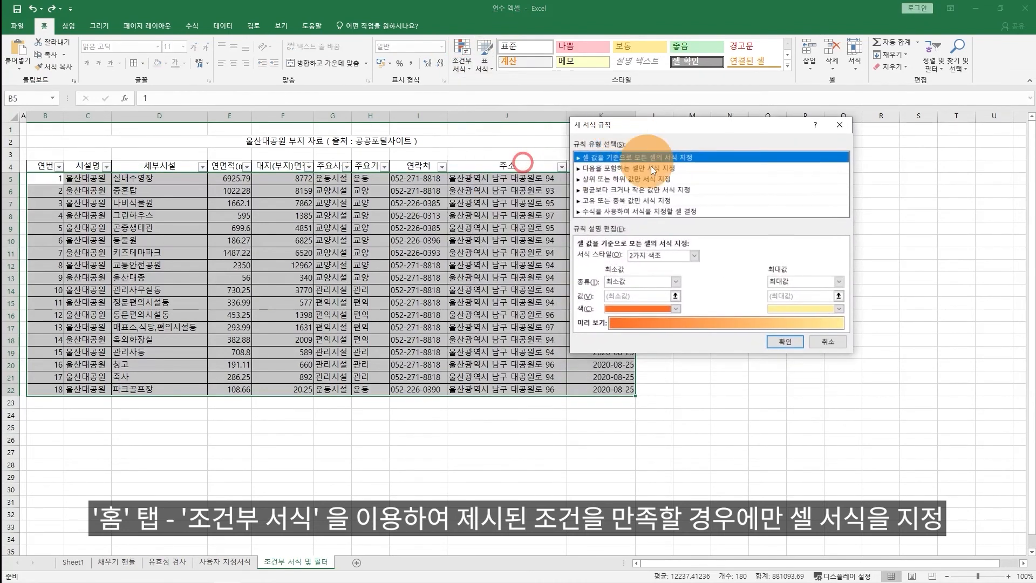
pyautogui.click(630, 211)
pyautogui.moveTo(629, 124); pyautogui.dragTo(714, 119)
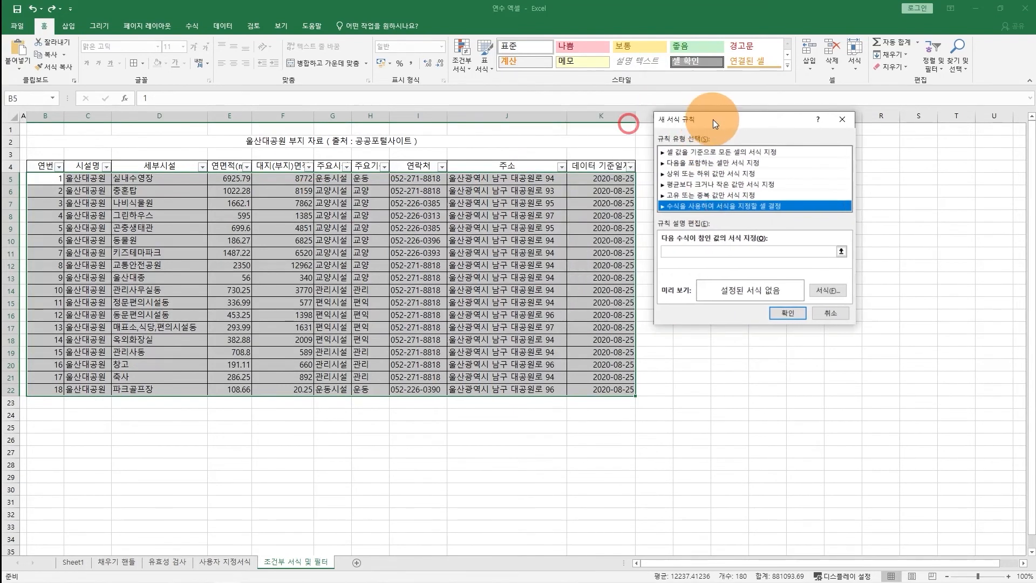
# Enter the rule formula =$H5="관리", locking only the column of the 주요기능 cell reference.
pyautogui.click(691, 250)
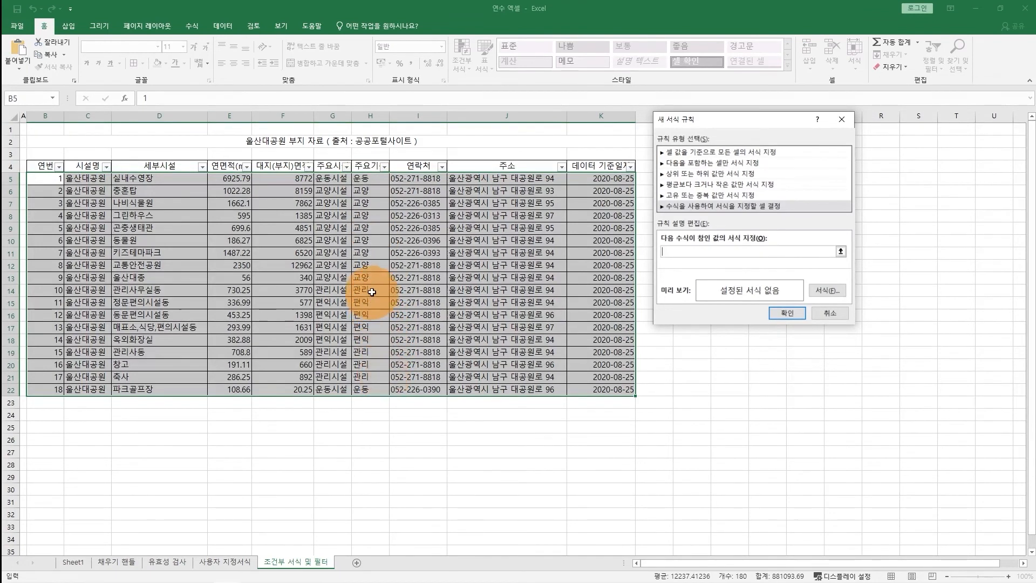
pyautogui.click(369, 180)
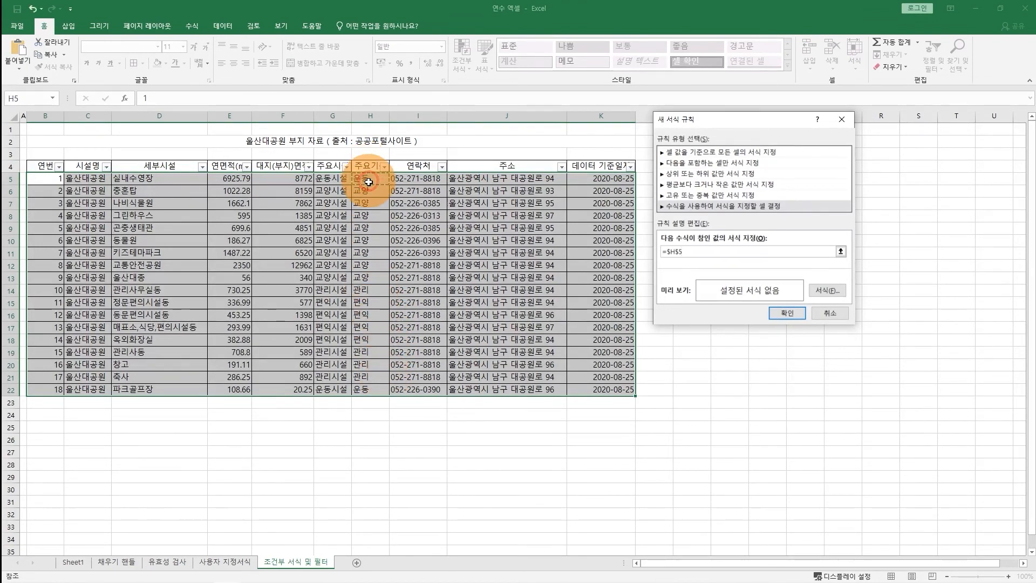
pyautogui.click(679, 251)
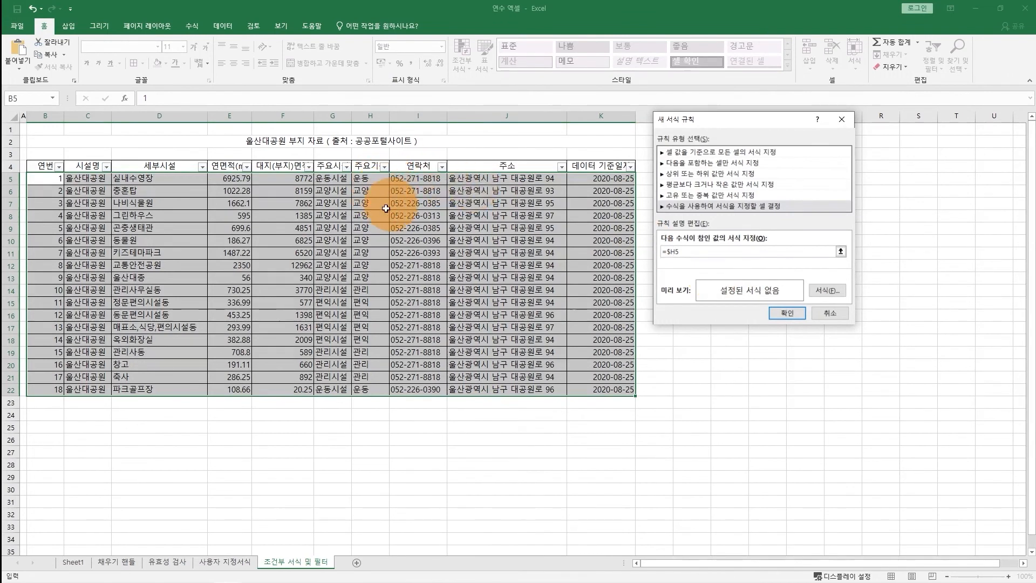
pyautogui.click(685, 253)
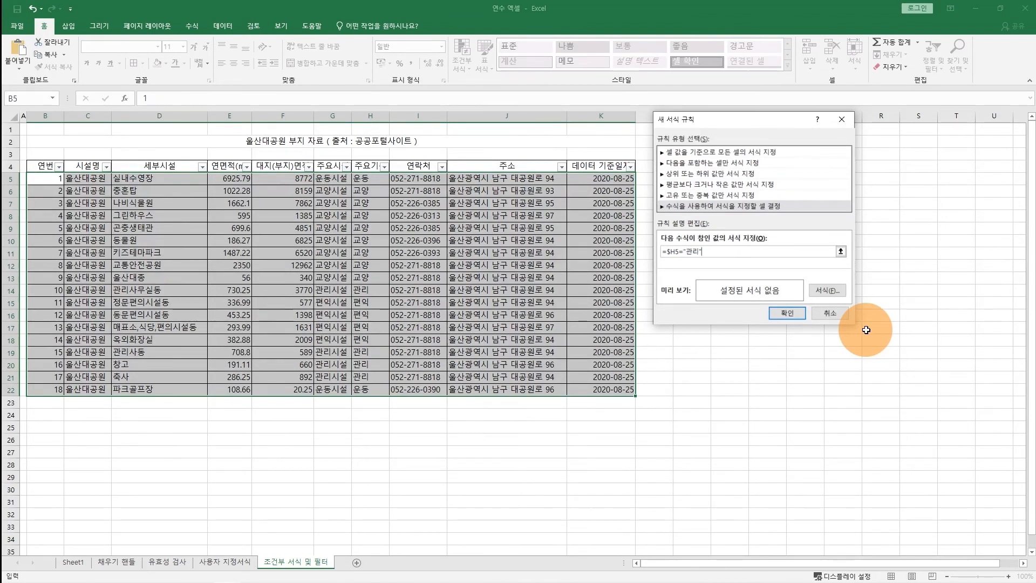
# Choose a solid yellow background fill in the cell format of the =$H5="관리" rule.
pyautogui.click(663, 252)
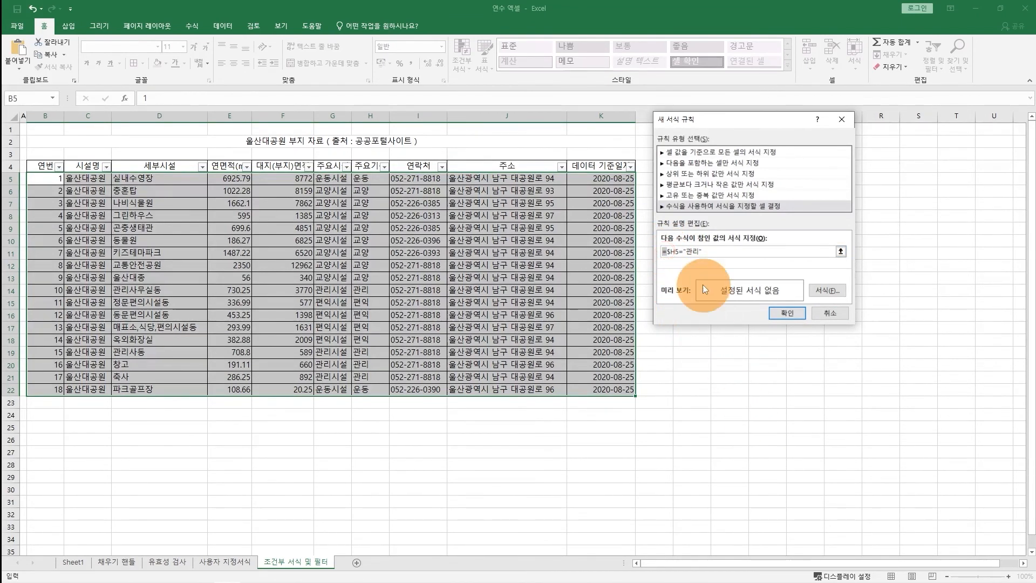
pyautogui.click(683, 253)
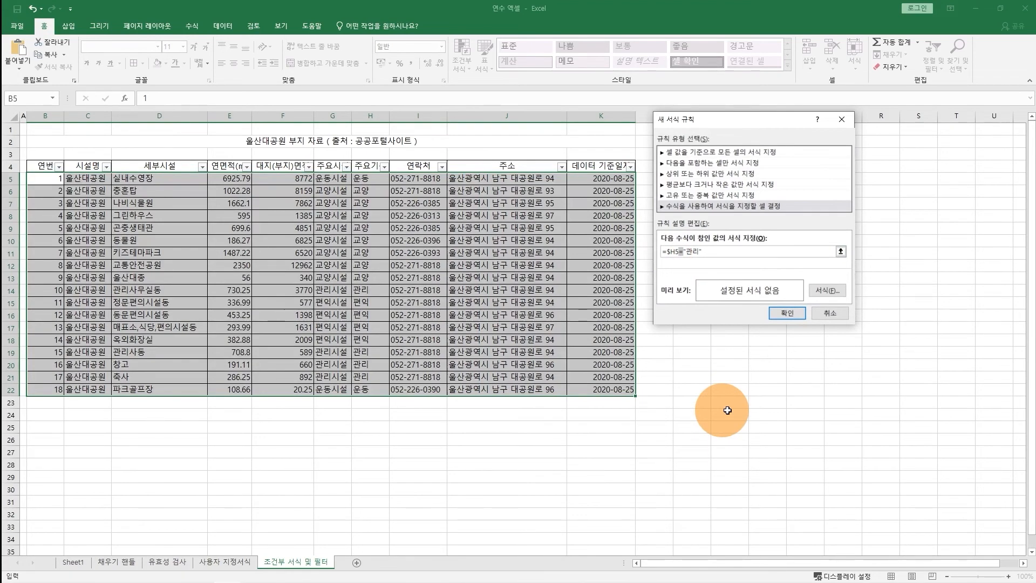
pyautogui.click(827, 291)
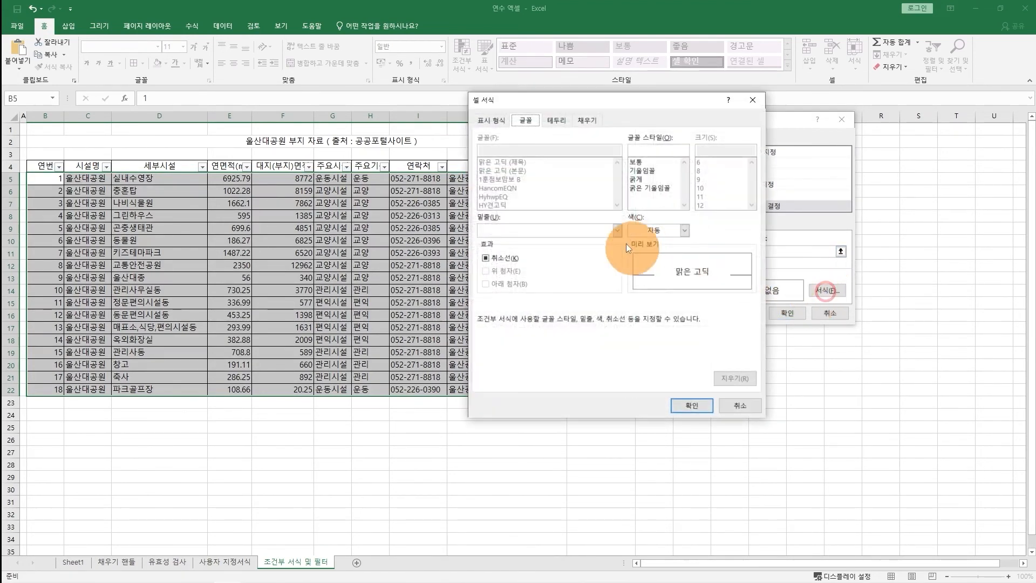
pyautogui.click(564, 228)
pyautogui.click(562, 123)
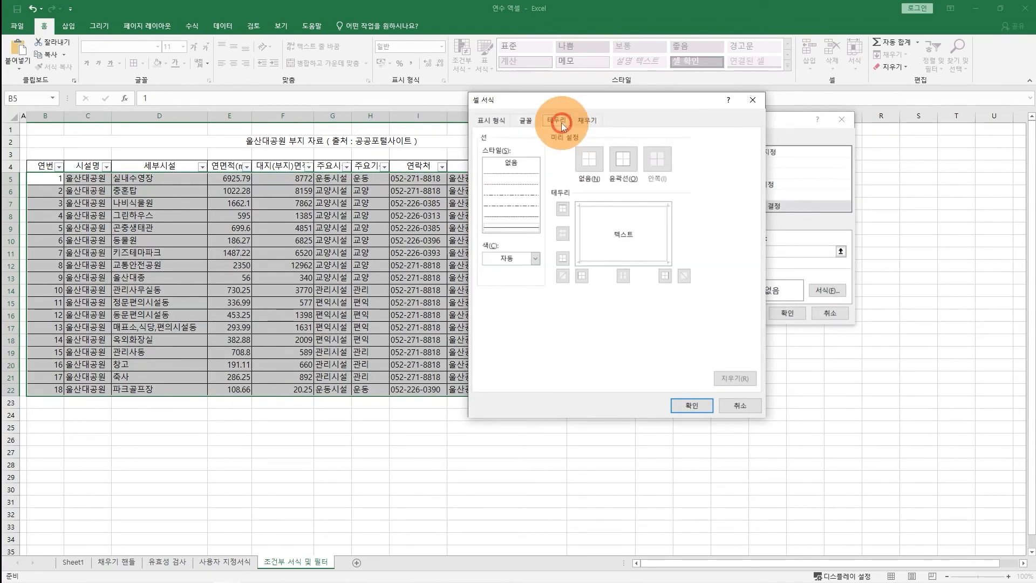
pyautogui.click(584, 122)
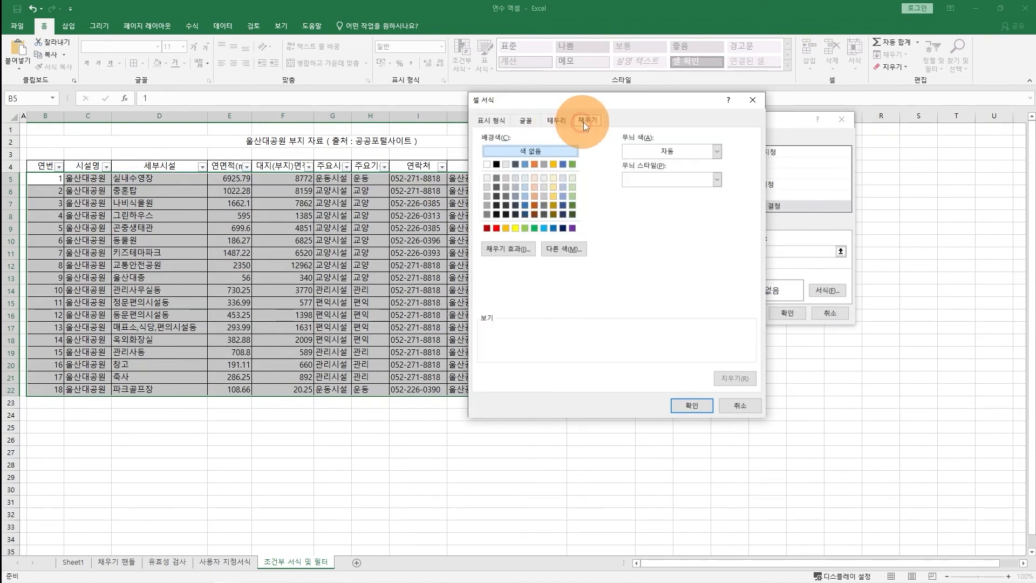
pyautogui.click(516, 226)
# Set the rule's font color to orange and apply the conditional formatting rule to the table's 관리 rows.
pyautogui.click(532, 118)
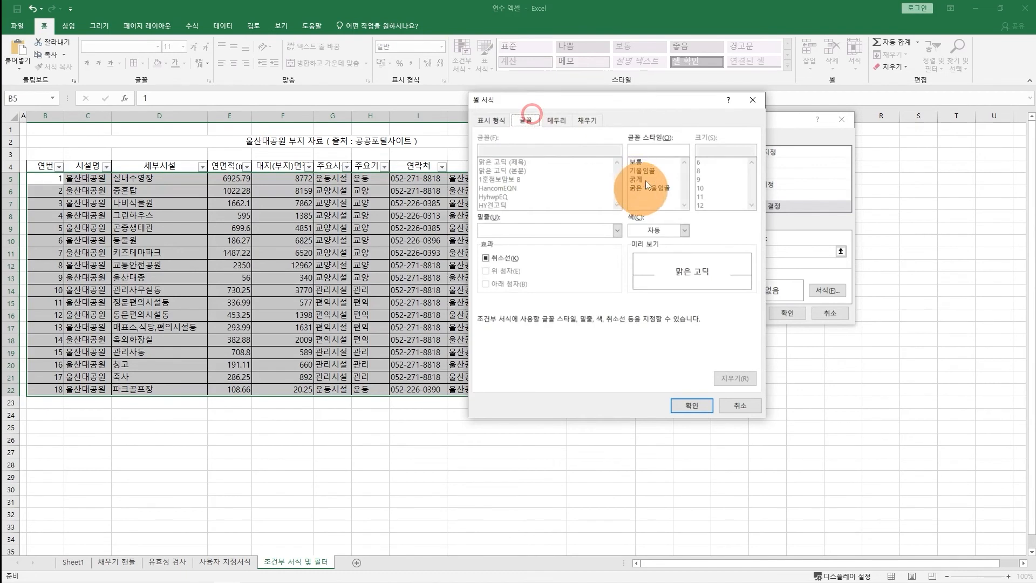
pyautogui.click(575, 119)
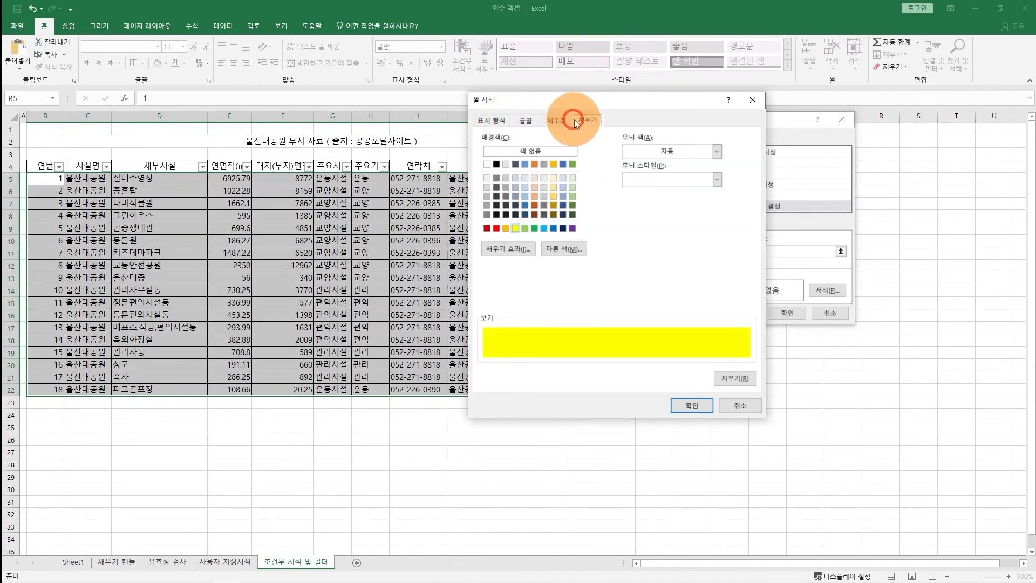
pyautogui.click(551, 119)
pyautogui.click(530, 120)
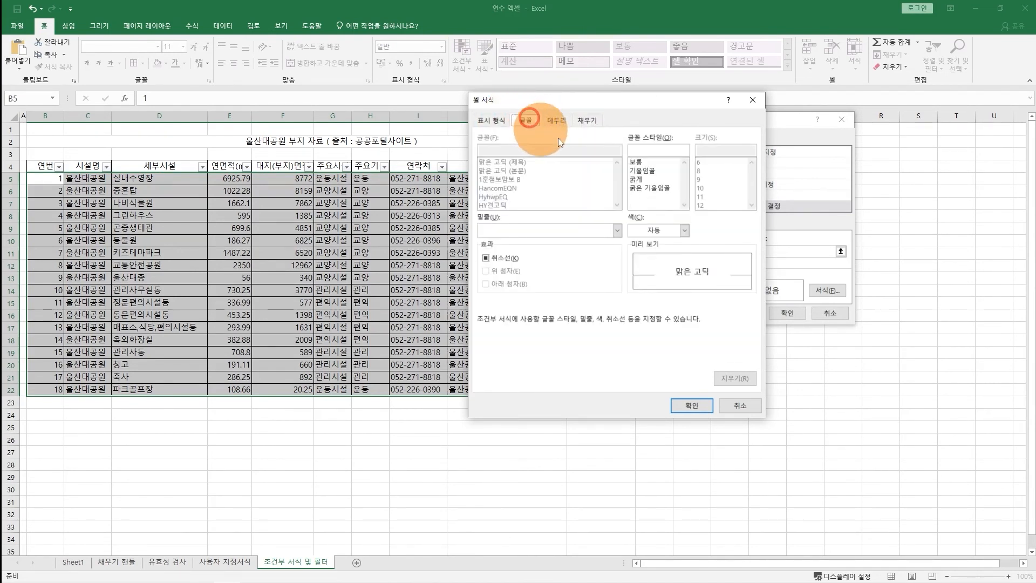
pyautogui.click(658, 229)
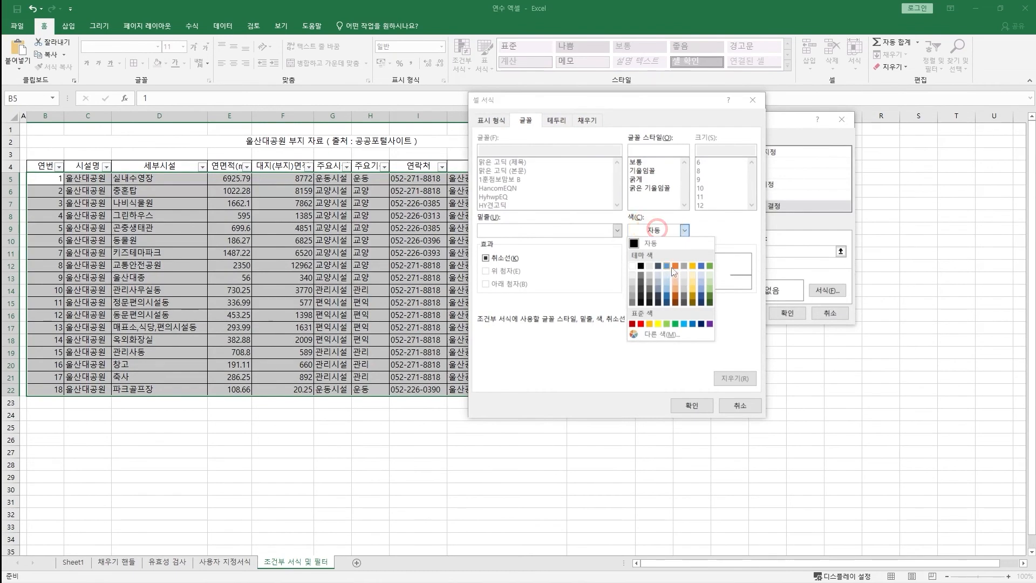
pyautogui.click(682, 265)
pyautogui.click(701, 405)
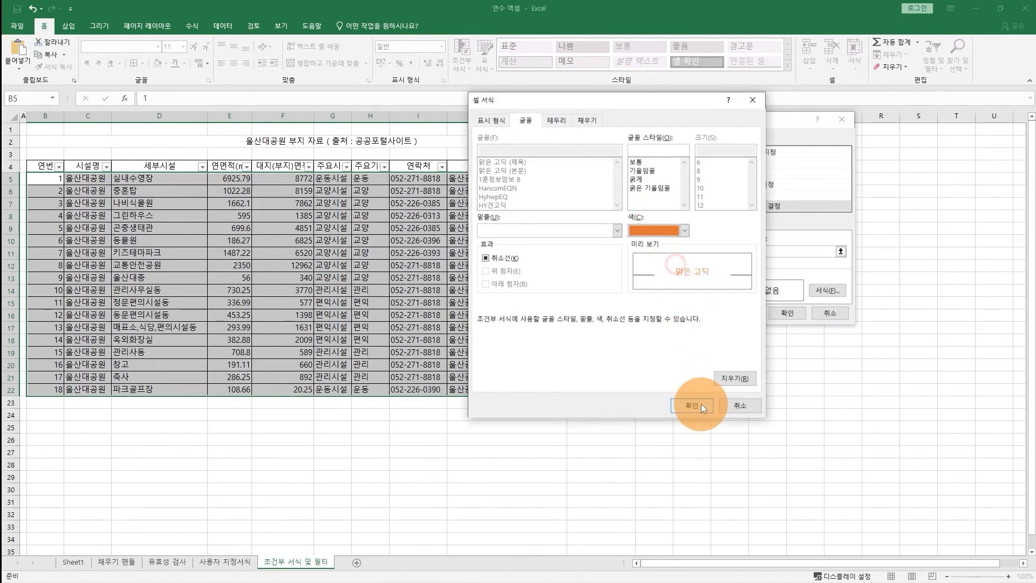
pyautogui.click(787, 313)
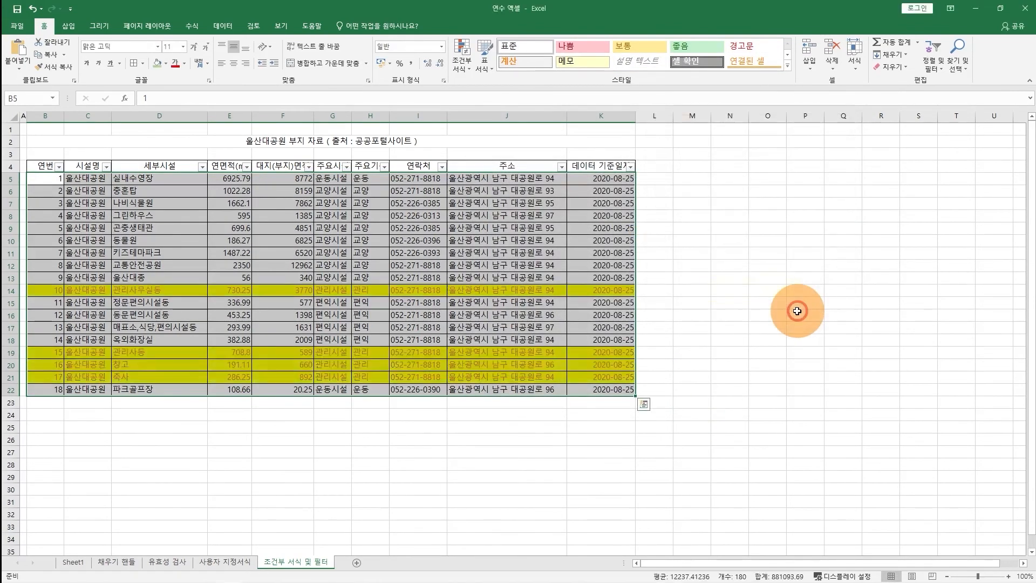
pyautogui.click(742, 330)
pyautogui.moveTo(329, 289); pyautogui.dragTo(370, 290)
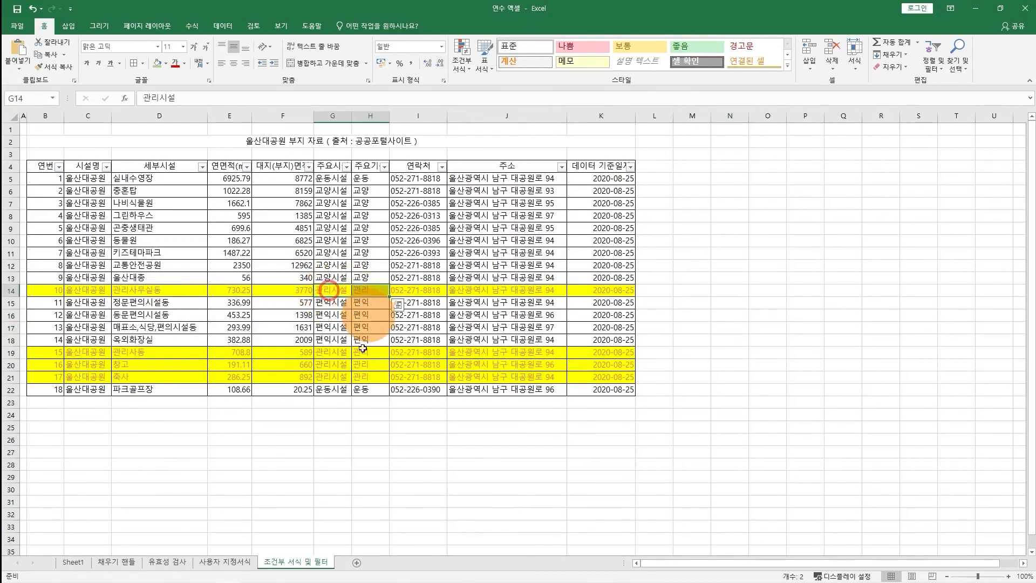
pyautogui.click(364, 348)
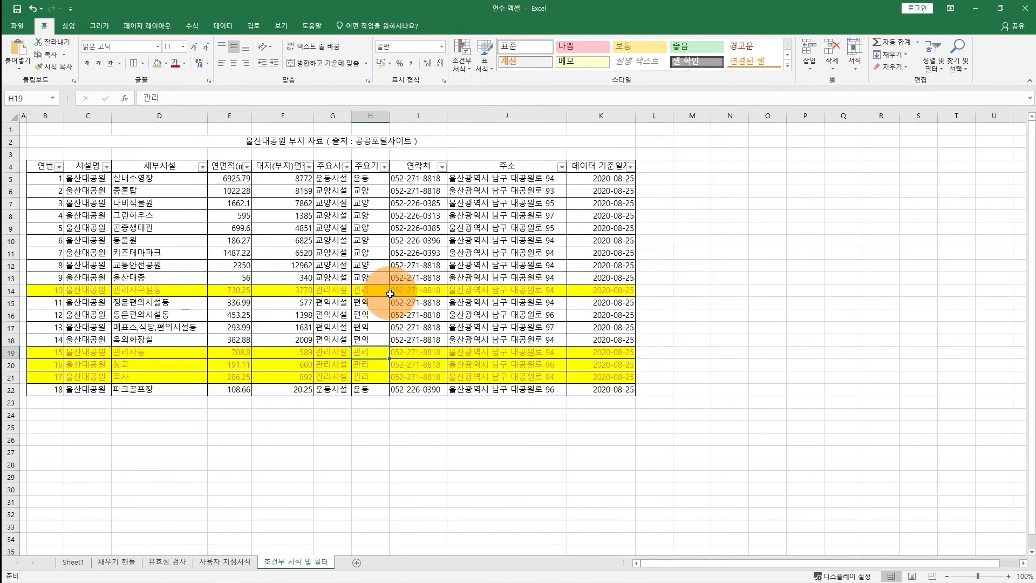
# Add red gradient-fill data bars to the 대지(부지)면적 values in F5:F22.
pyautogui.moveTo(281, 175); pyautogui.dragTo(284, 390)
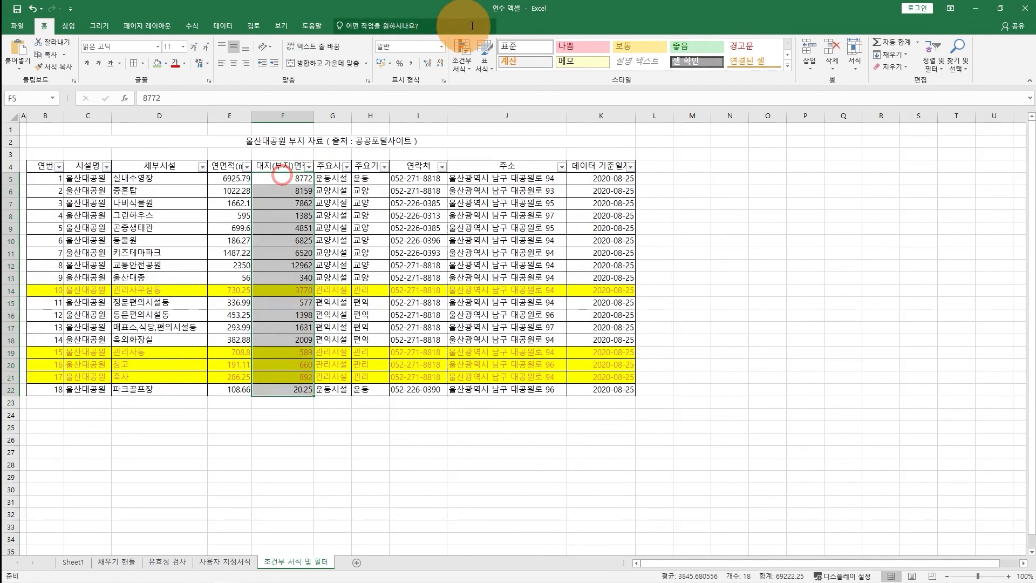
pyautogui.click(460, 62)
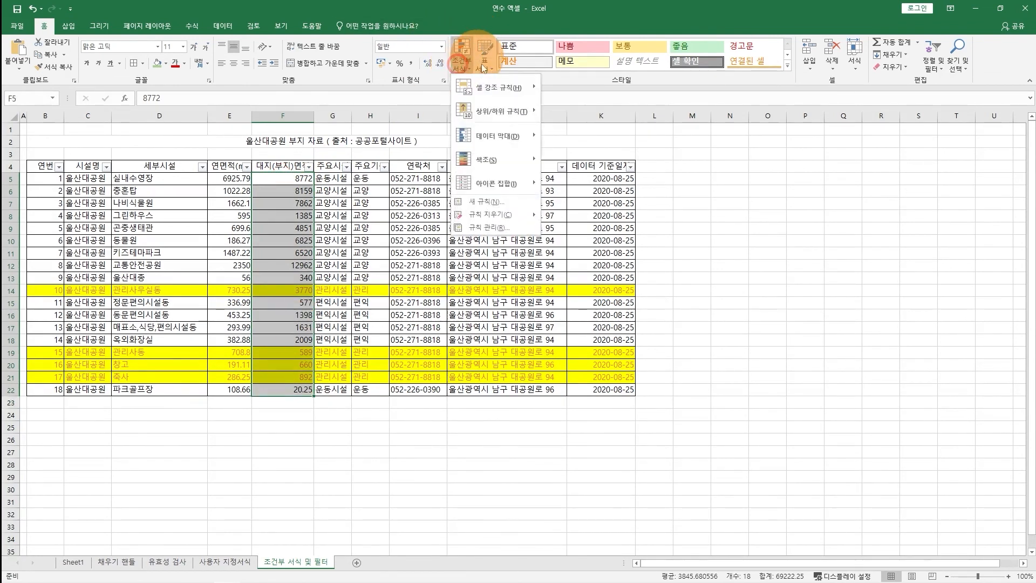
pyautogui.moveTo(492, 148)
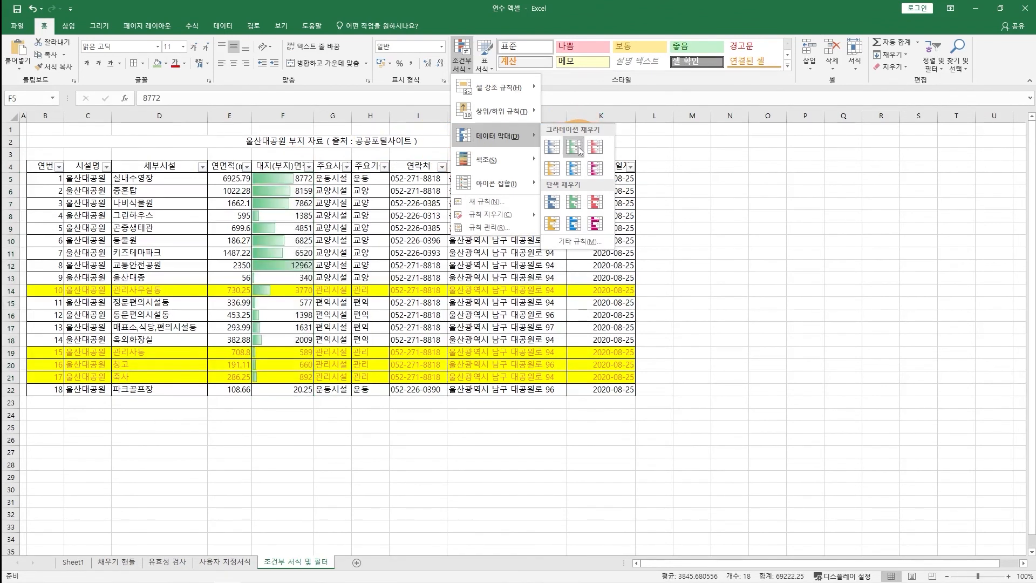
pyautogui.click(595, 147)
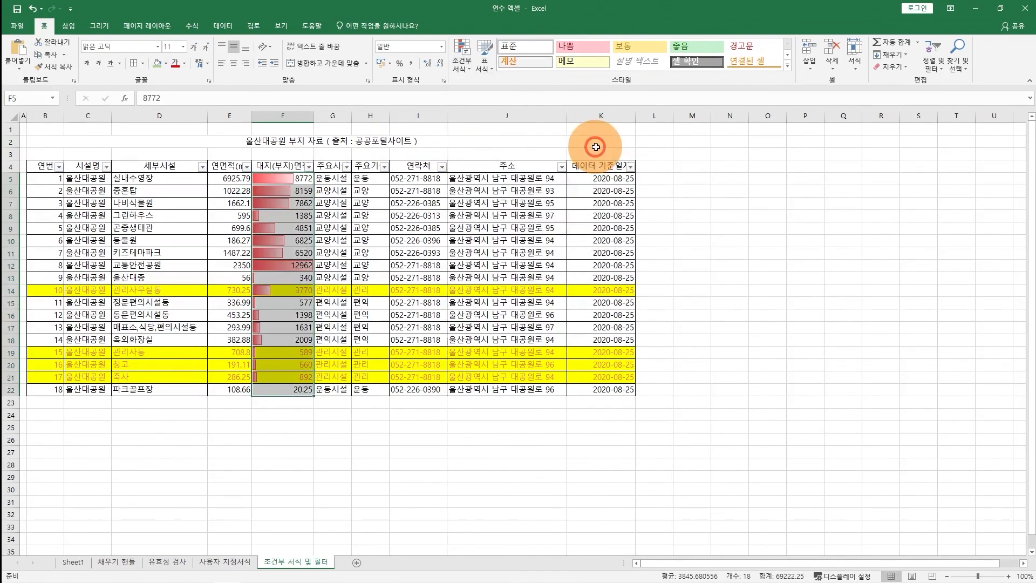
pyautogui.click(267, 206)
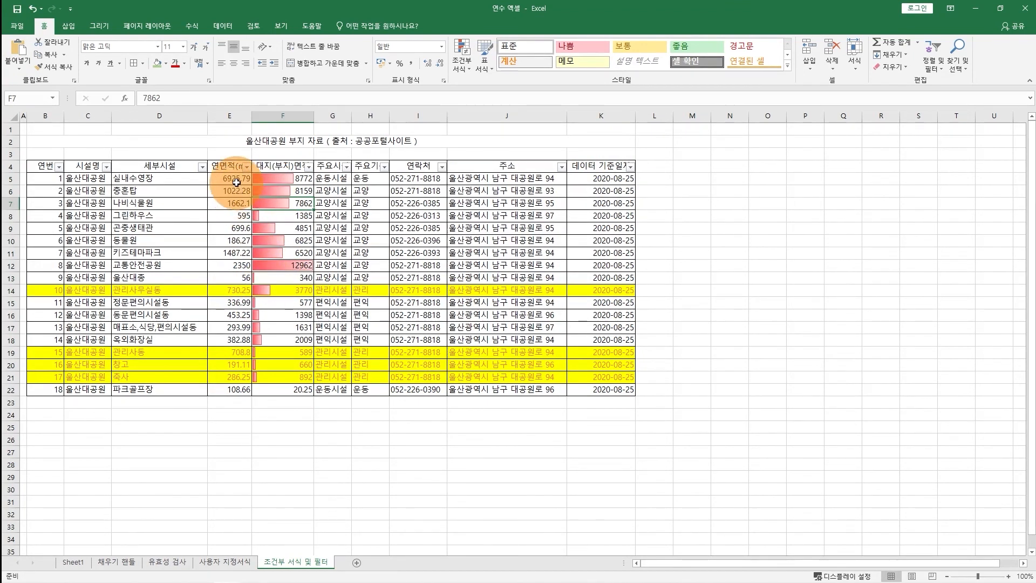
# Highlight the top 6 연면적 values in E5:E22 with light red fill and dark red text using a top-items rule.
pyautogui.moveTo(236, 182); pyautogui.dragTo(246, 389)
pyautogui.click(463, 54)
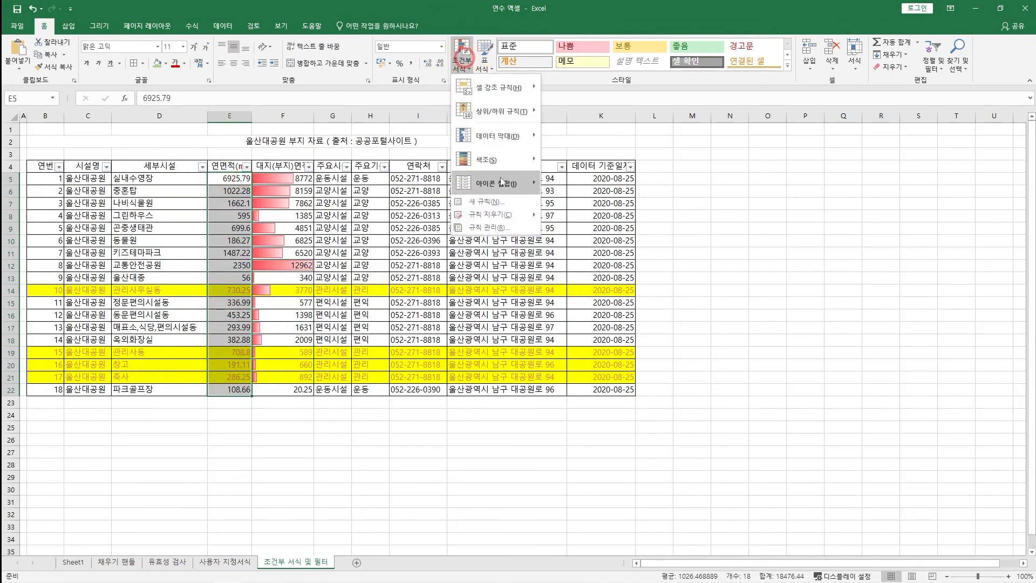
pyautogui.moveTo(501, 182)
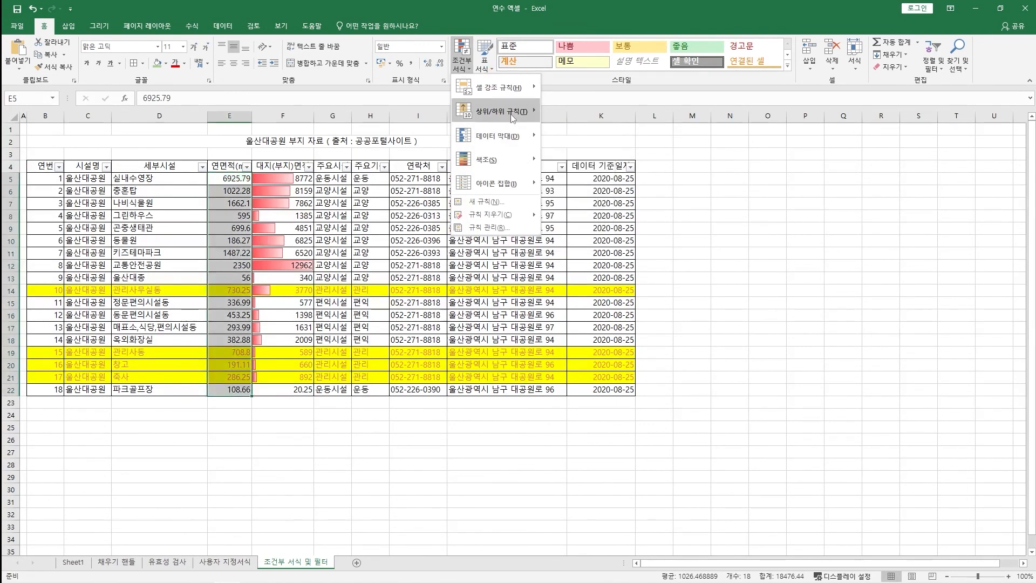
pyautogui.moveTo(511, 115)
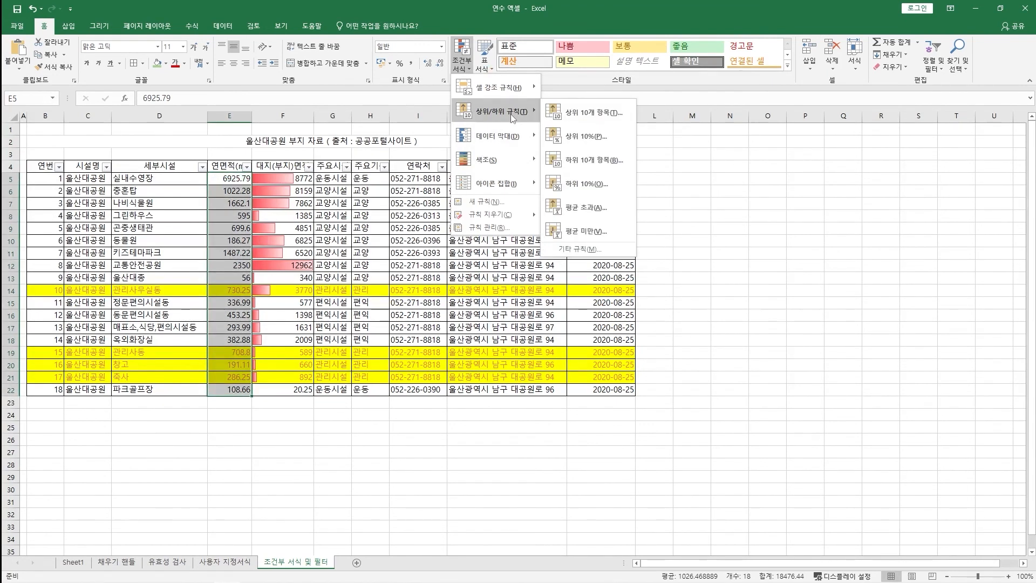
pyautogui.click(572, 114)
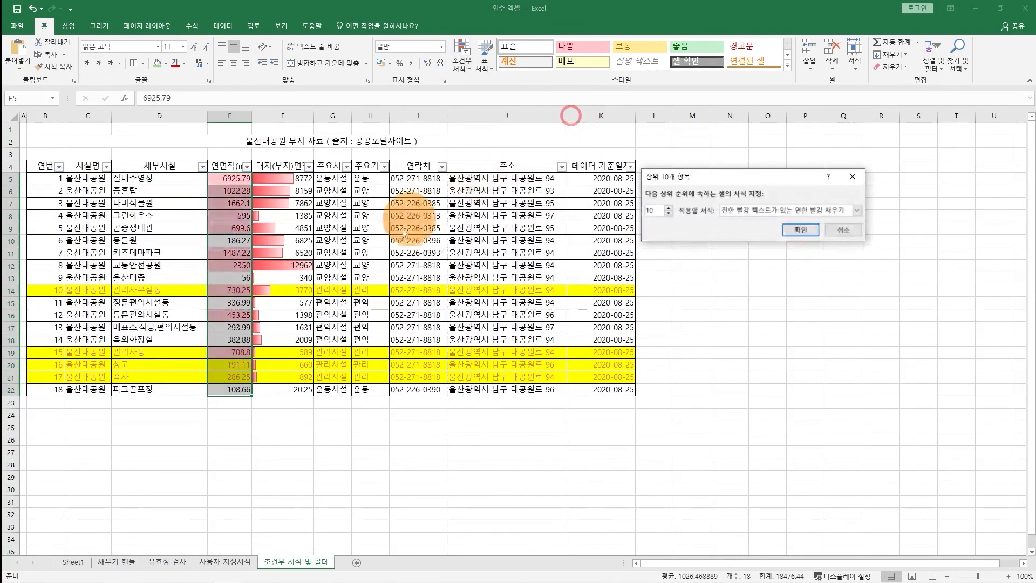
pyautogui.doubleClick(656, 212)
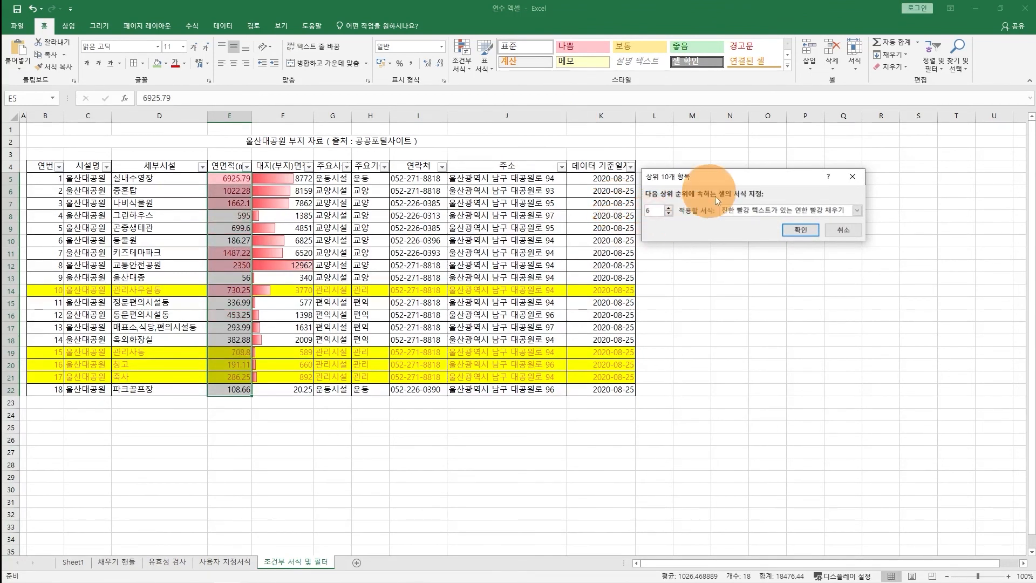
pyautogui.click(747, 210)
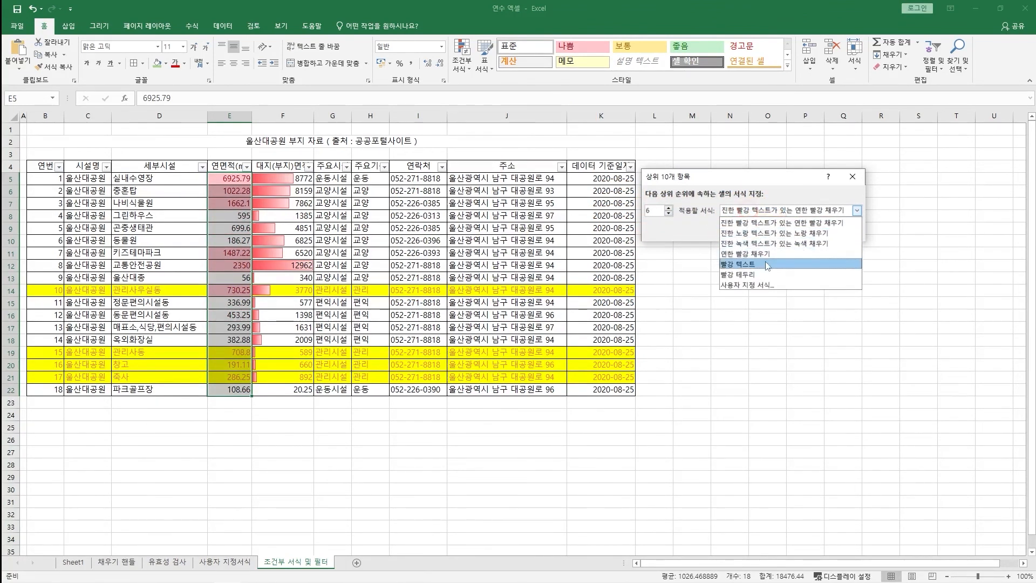
pyautogui.click(768, 263)
pyautogui.click(761, 210)
pyautogui.click(767, 222)
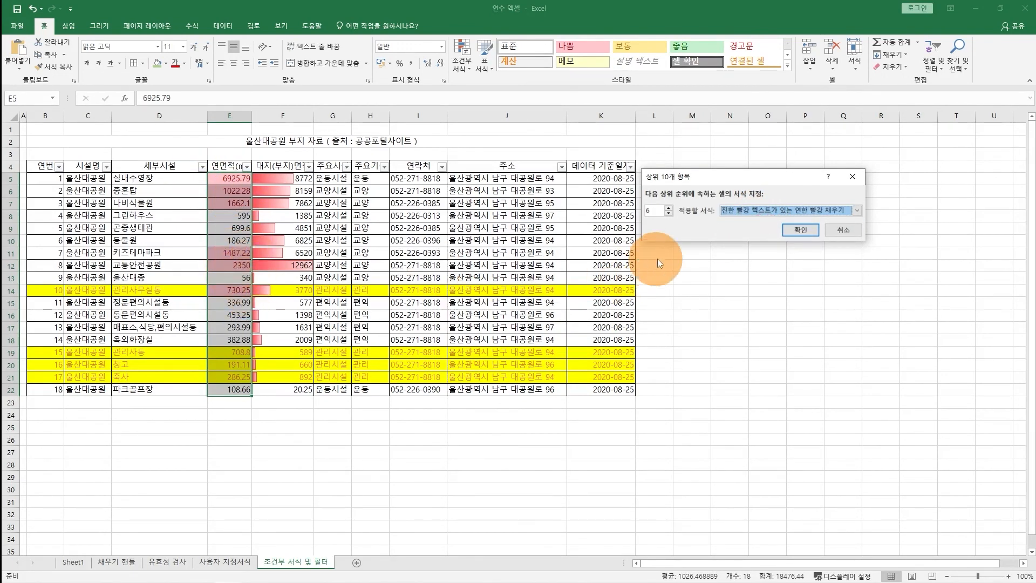
pyautogui.click(791, 231)
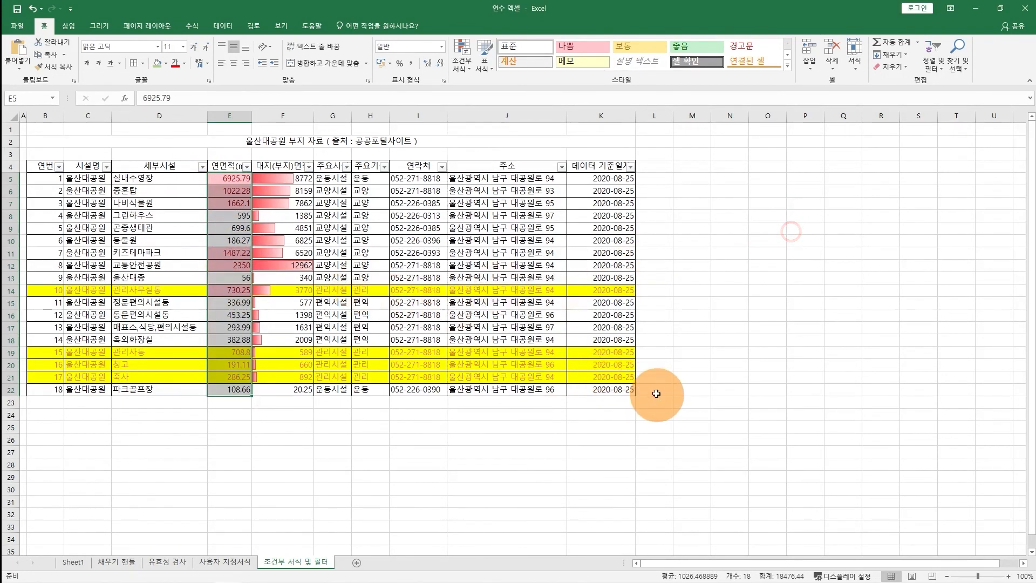
pyautogui.click(620, 392)
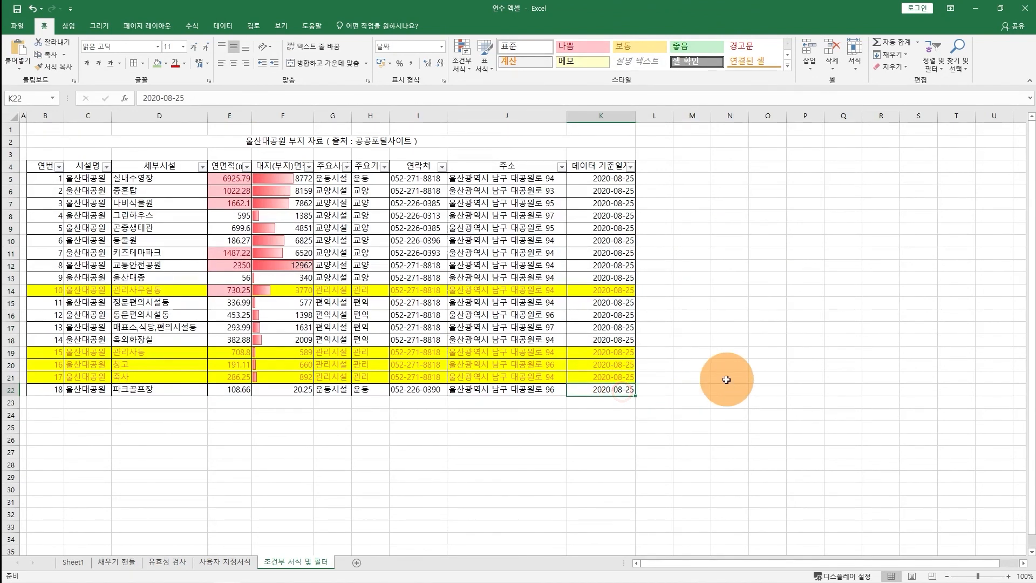